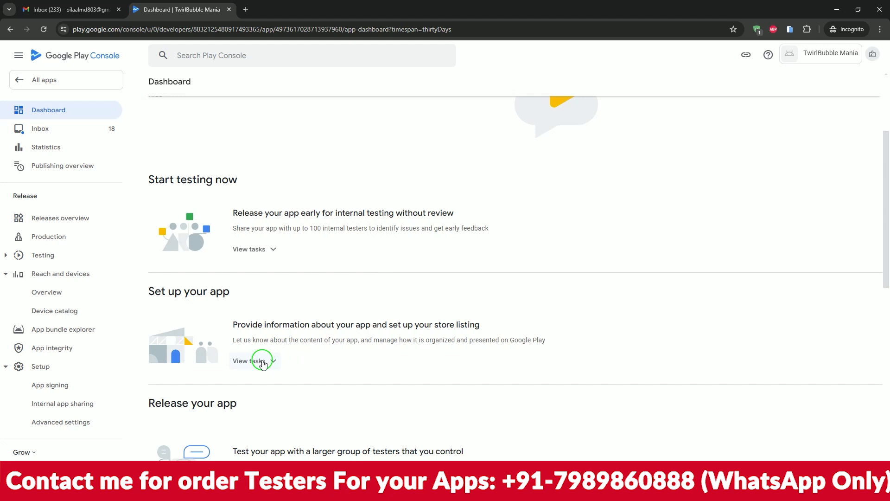
Expand the tasks for providing app information and setting up the store listing, and open the privacy policy task
{"action": "left_click_drag", "start_coordinate": [149, 291], "coordinate": [233, 297]}
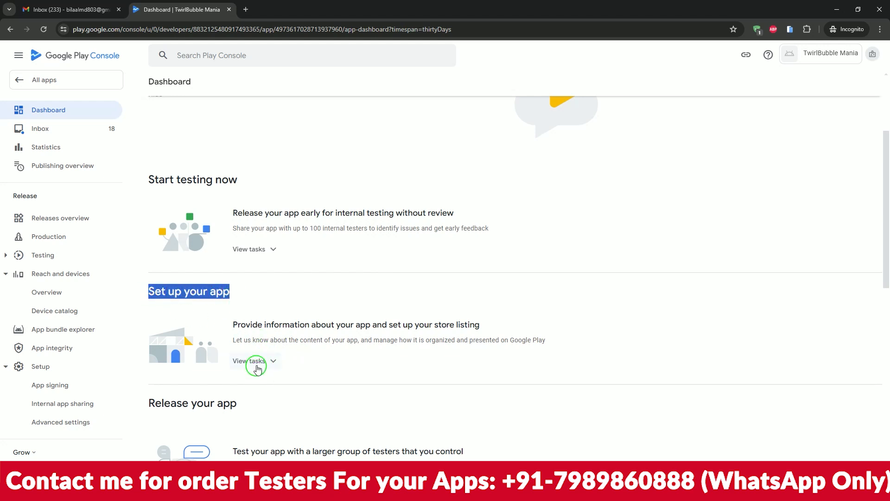
{"action": "scroll", "coordinate": [267, 306], "scroll_direction": "down", "scroll_amount": 4}
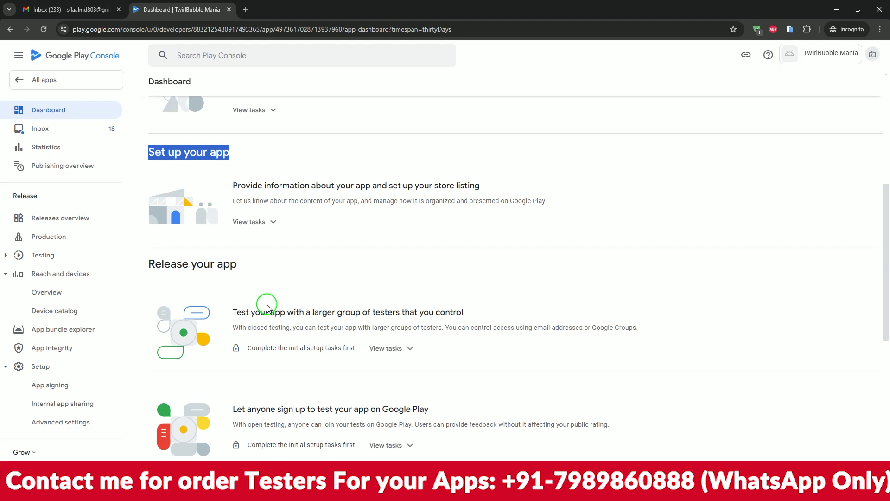
{"action": "scroll", "coordinate": [267, 306], "scroll_direction": "up", "scroll_amount": 4}
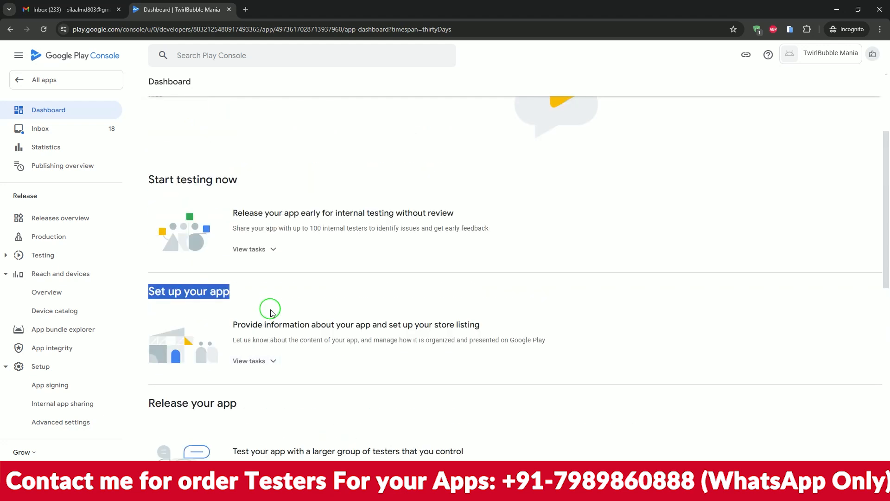
{"action": "left_click", "coordinate": [258, 361]}
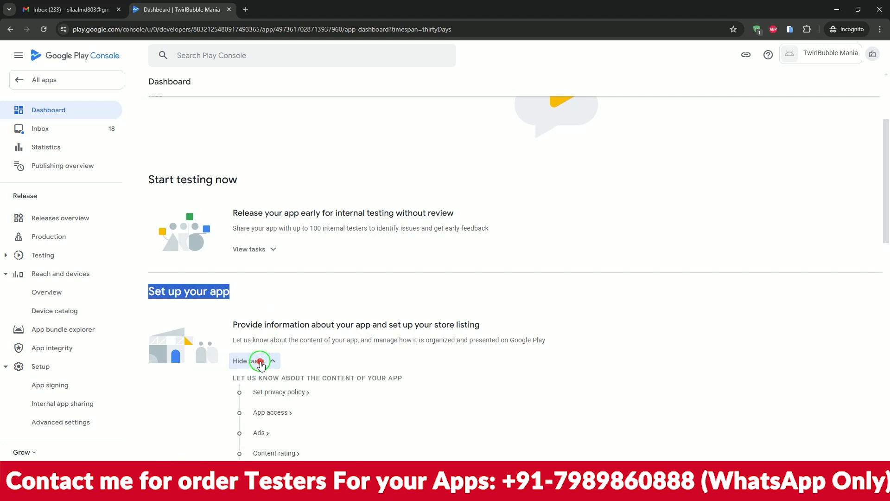
{"action": "left_click", "coordinate": [287, 393]}
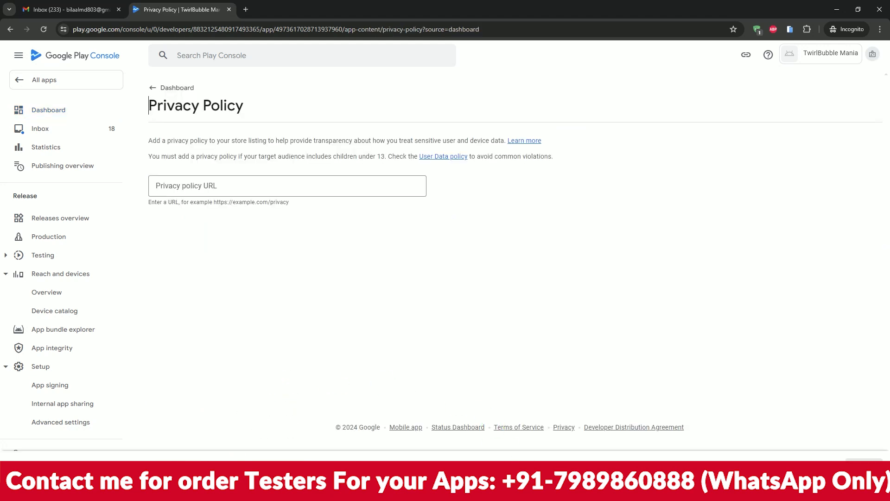
Copy the privacy policy link from the Notepad document into the Privacy policy URL field, save it and return to the dashboard
{"action": "left_click", "coordinate": [524, 492]}
{"action": "left_click_drag", "start_coordinate": [442, 181], "coordinate": [144, 177]}
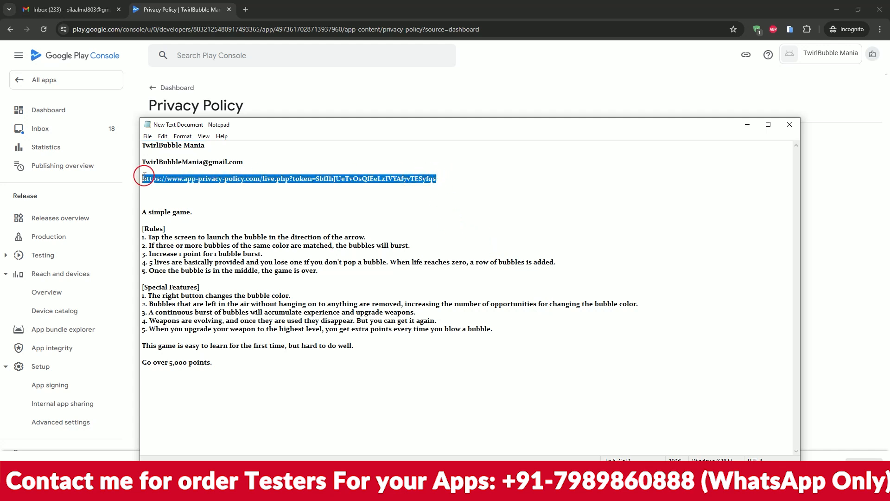
{"action": "left_click", "coordinate": [282, 95]}
{"action": "left_click", "coordinate": [254, 192]}
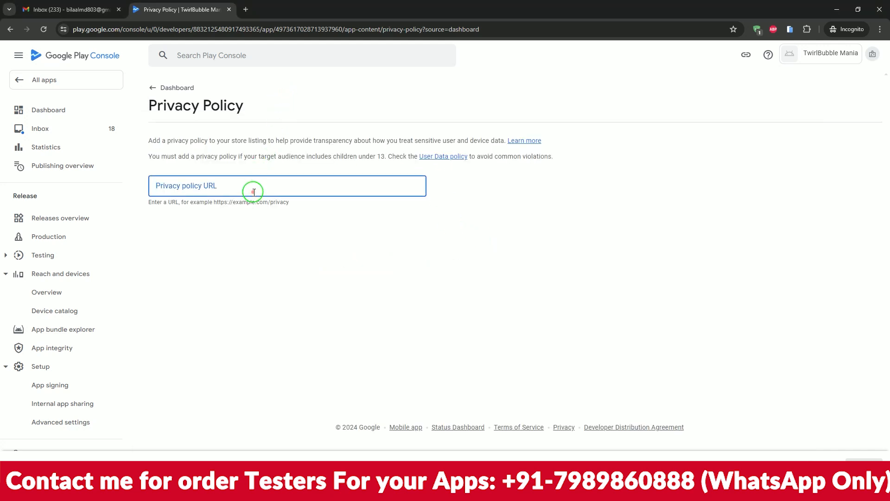
{"action": "key", "text": "ctrl+v"}
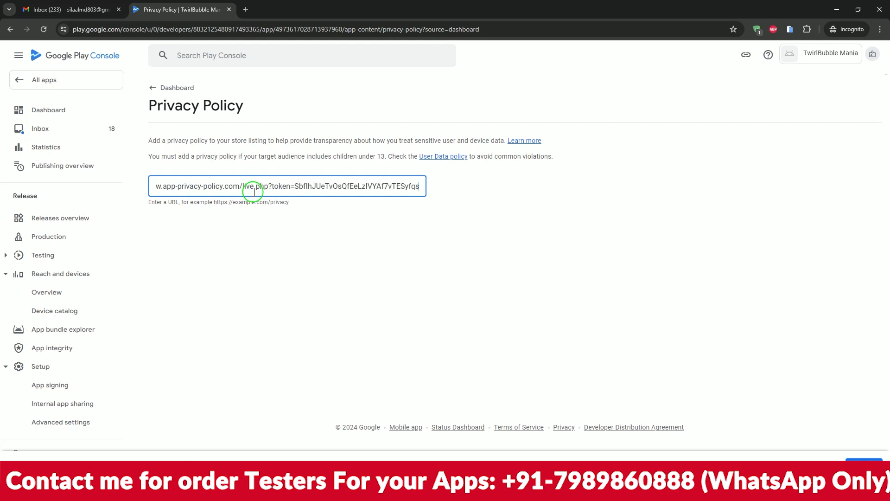
{"action": "left_click", "coordinate": [363, 218]}
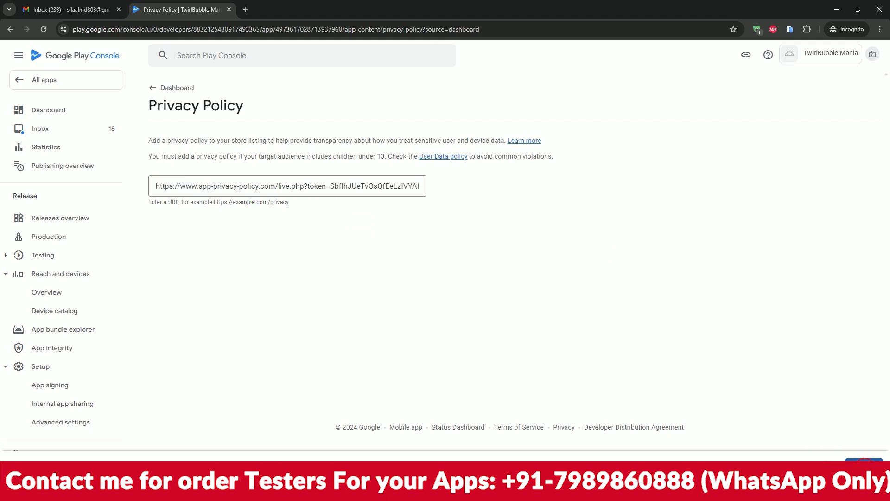
{"action": "left_click", "coordinate": [150, 94]}
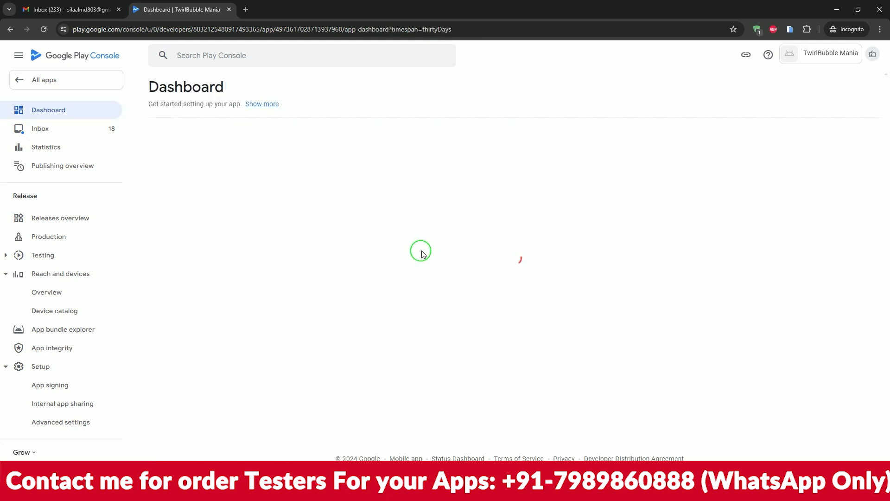
In the App access task, declare that all functionality is available without any access restrictions, save and return to the dashboard
{"action": "scroll", "coordinate": [419, 252], "scroll_direction": "down", "scroll_amount": 3}
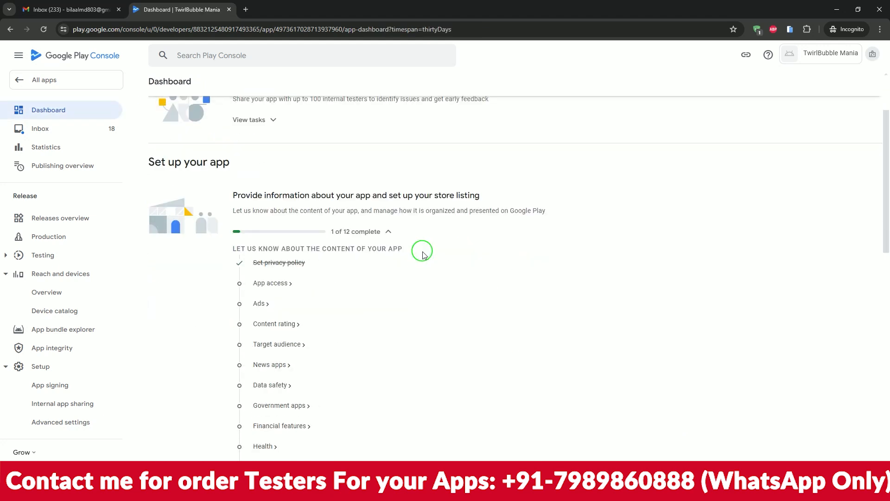
{"action": "left_click", "coordinate": [279, 284]}
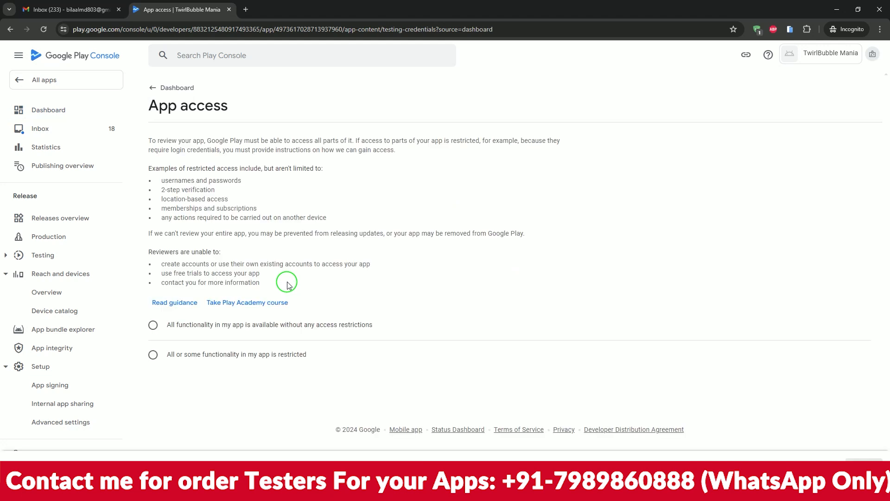
{"action": "left_click", "coordinate": [153, 325]}
{"action": "left_click", "coordinate": [870, 461]}
{"action": "left_click", "coordinate": [154, 90]}
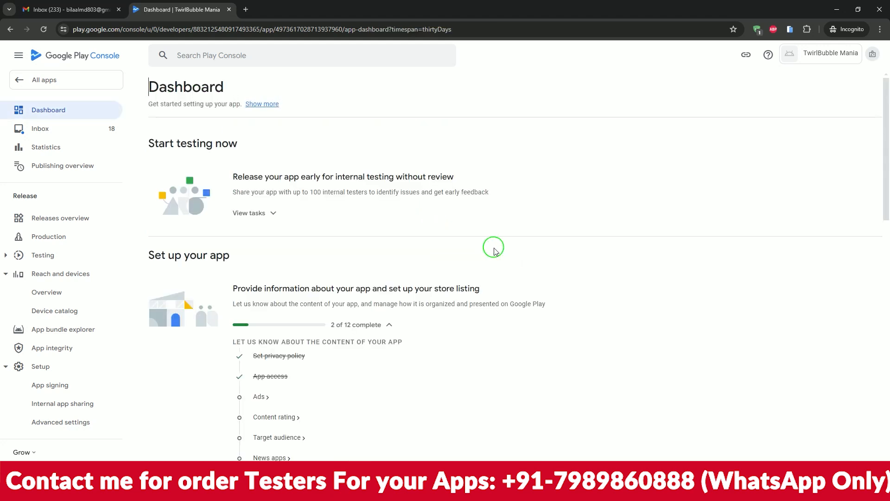
In the Ads task, declare that the app contains ads, save the declaration and return to the dashboard
{"action": "scroll", "coordinate": [494, 248], "scroll_direction": "down", "scroll_amount": 3}
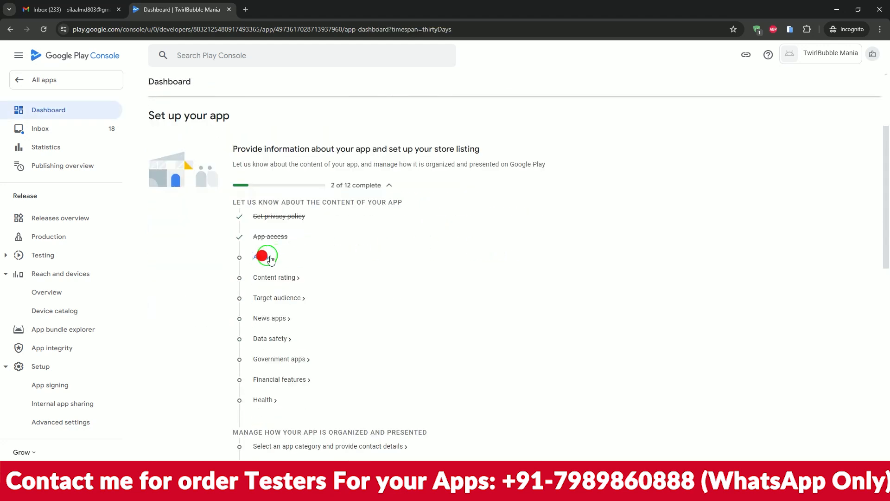
{"action": "left_click", "coordinate": [262, 256]}
{"action": "left_click", "coordinate": [290, 194]}
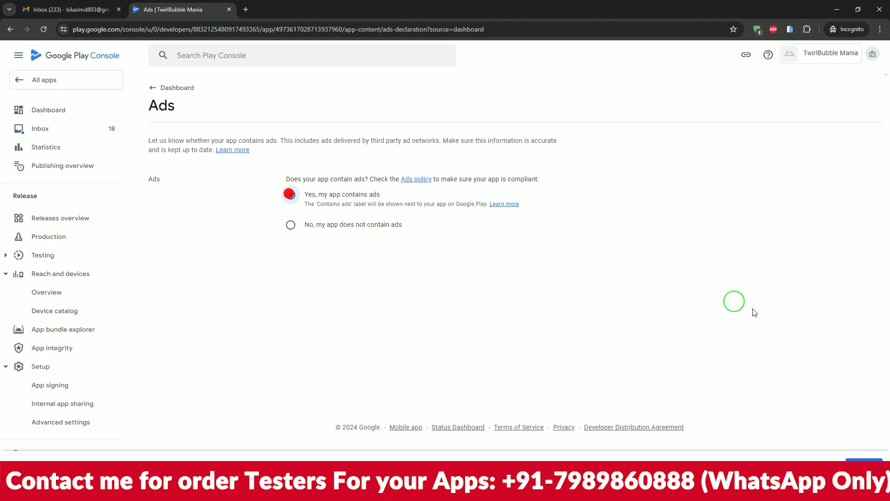
{"action": "left_click", "coordinate": [864, 463]}
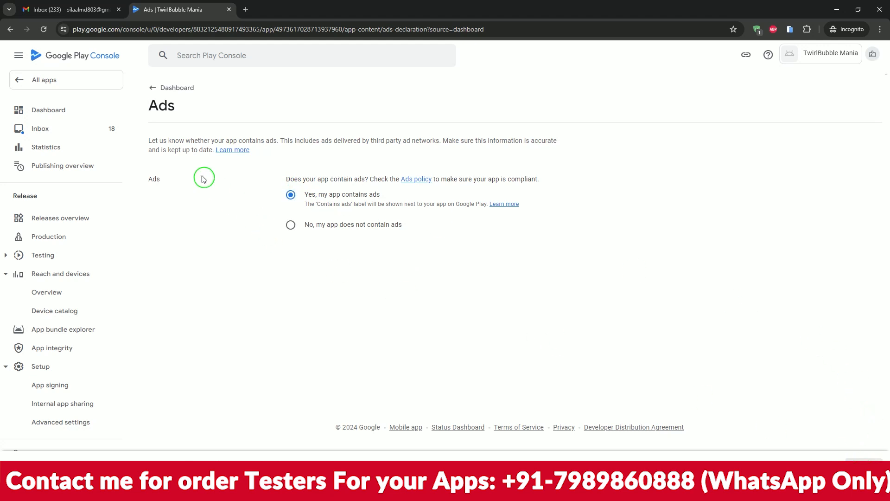
{"action": "left_click", "coordinate": [152, 90]}
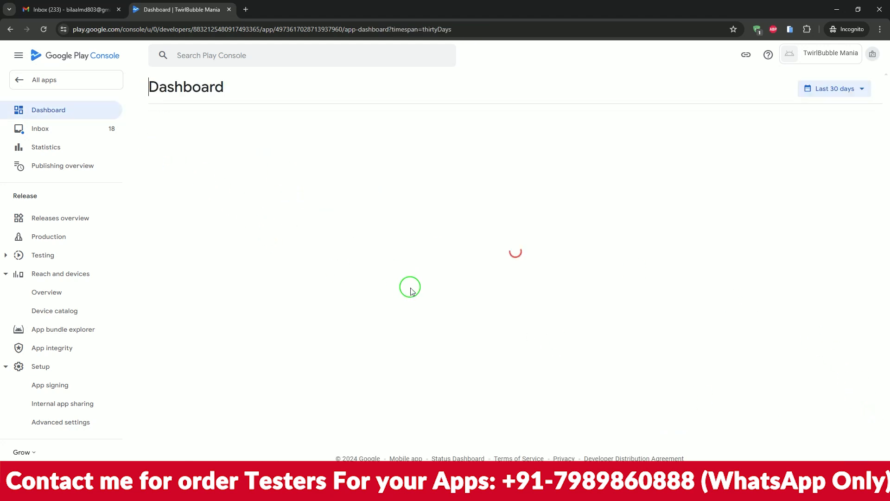
Open the Content rating task from the setup list and start its questionnaire
{"action": "scroll", "coordinate": [411, 288], "scroll_direction": "down", "scroll_amount": 3}
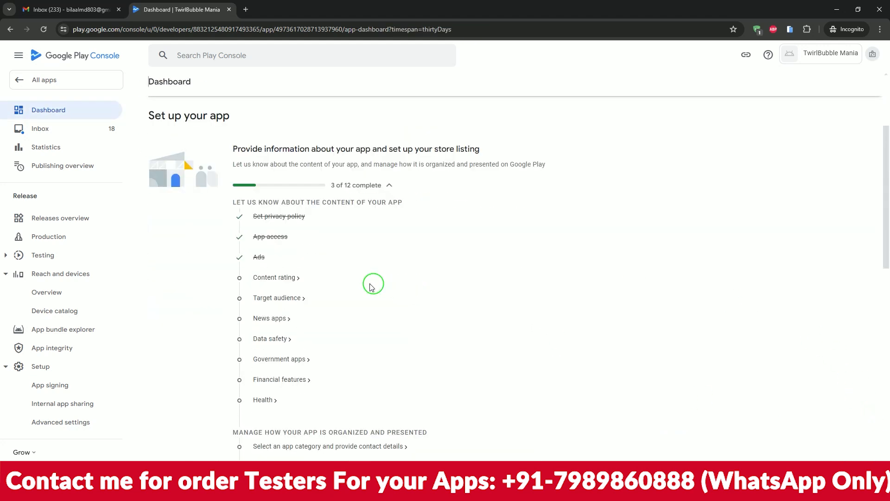
{"action": "left_click", "coordinate": [284, 279]}
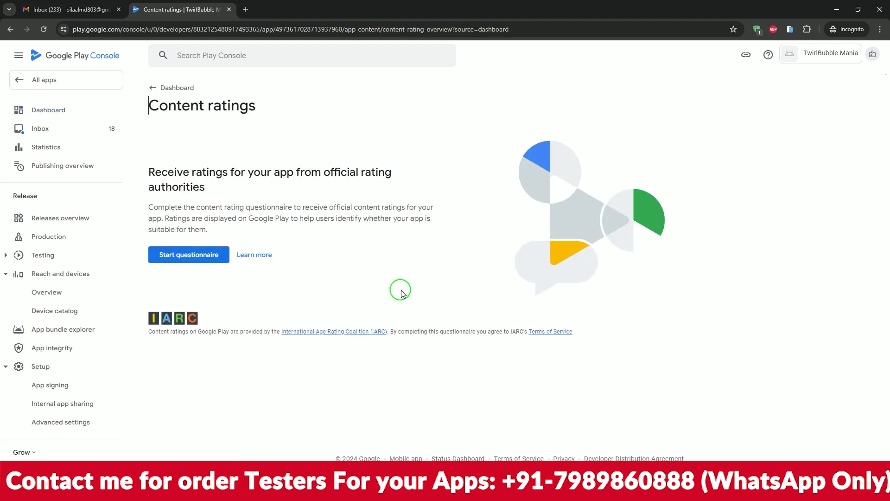
{"action": "left_click", "coordinate": [189, 259]}
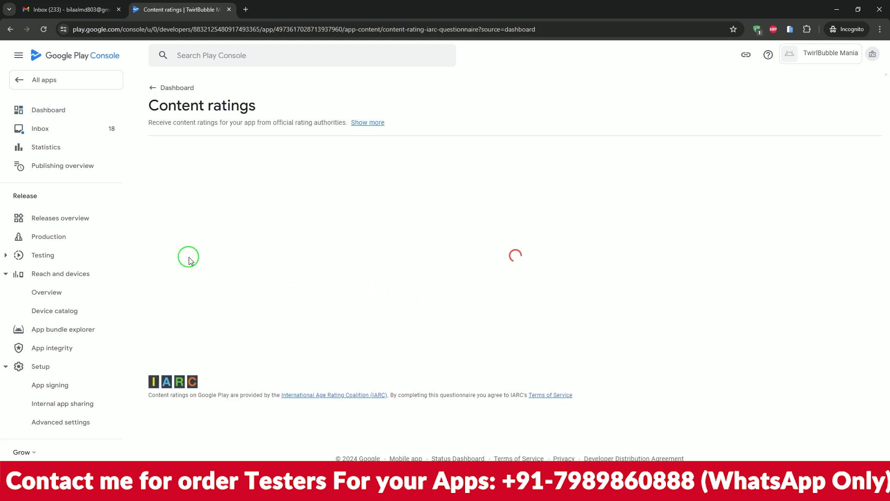
Copy the account's email address from Gmail into the content rating form, choose the Game category and continue to the questionnaire
{"action": "left_click", "coordinate": [41, 3]}
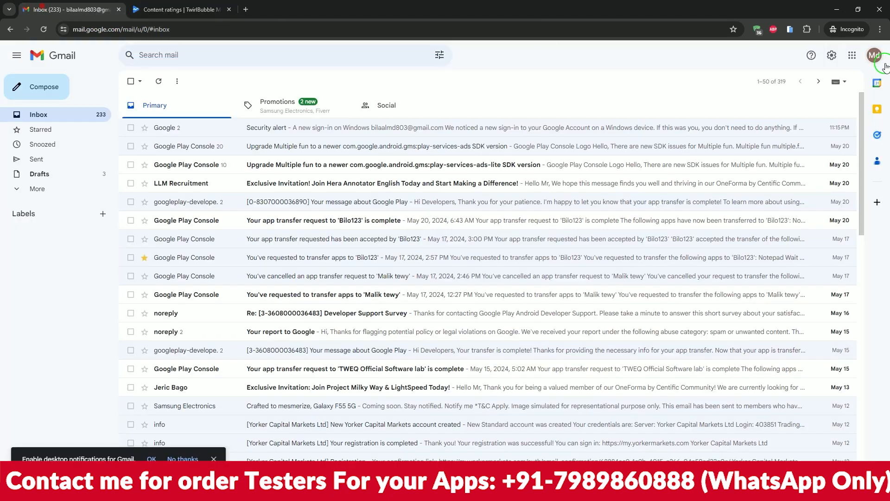
{"action": "left_click", "coordinate": [874, 55]}
{"action": "left_click_drag", "start_coordinate": [748, 85], "coordinate": [825, 85]}
{"action": "key", "text": "ctrl+c"}
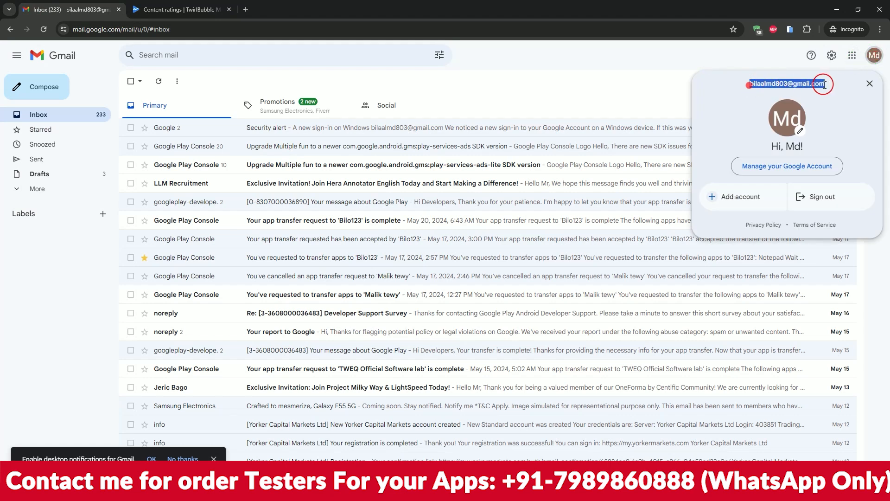
{"action": "left_click", "coordinate": [228, 4]}
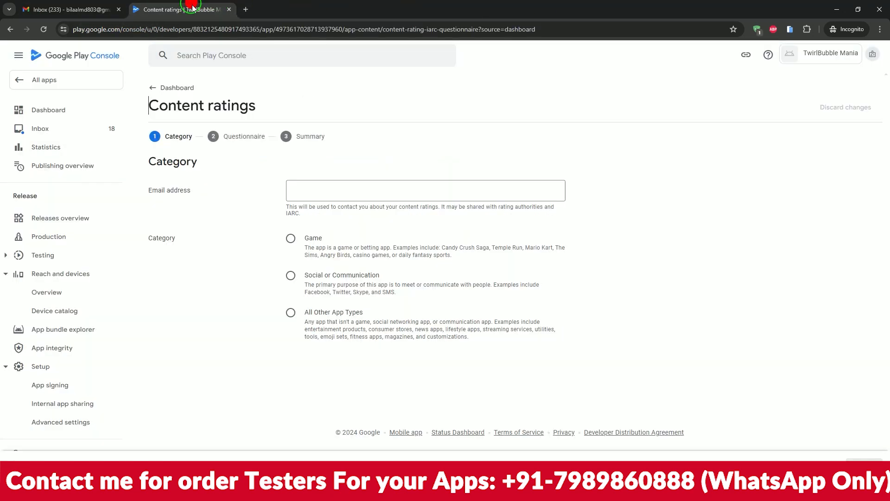
{"action": "left_click", "coordinate": [320, 190]}
{"action": "key", "text": "ctrl+v"}
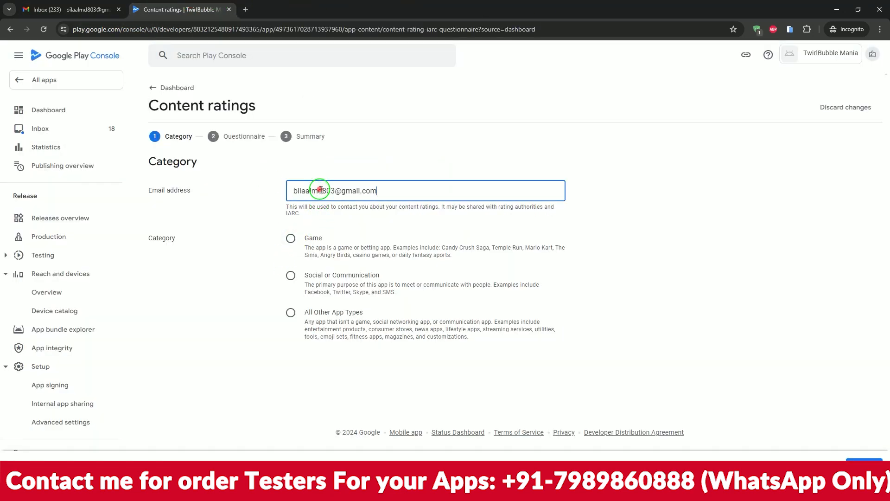
{"action": "left_click", "coordinate": [291, 239]}
{"action": "left_click", "coordinate": [854, 460]}
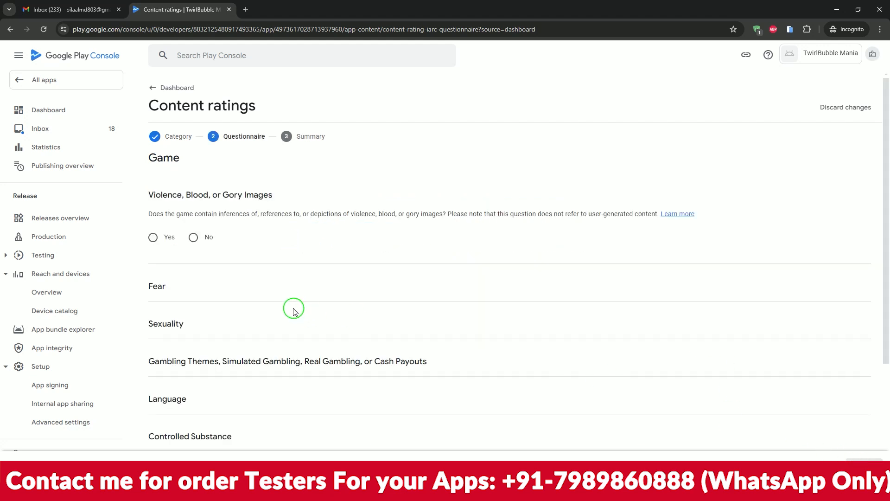
Answer No to the questions on violence, fear, sexuality and gambling in the content rating questionnaire
{"action": "left_click", "coordinate": [193, 237]}
{"action": "scroll", "coordinate": [203, 237], "scroll_direction": "down", "scroll_amount": 1}
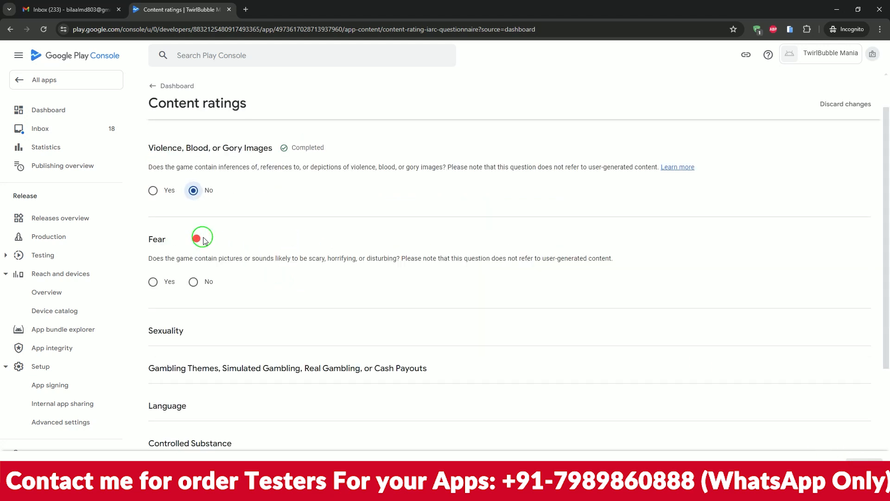
{"action": "left_click", "coordinate": [191, 282]}
{"action": "scroll", "coordinate": [199, 284], "scroll_direction": "down", "scroll_amount": 2}
{"action": "left_click", "coordinate": [192, 280]}
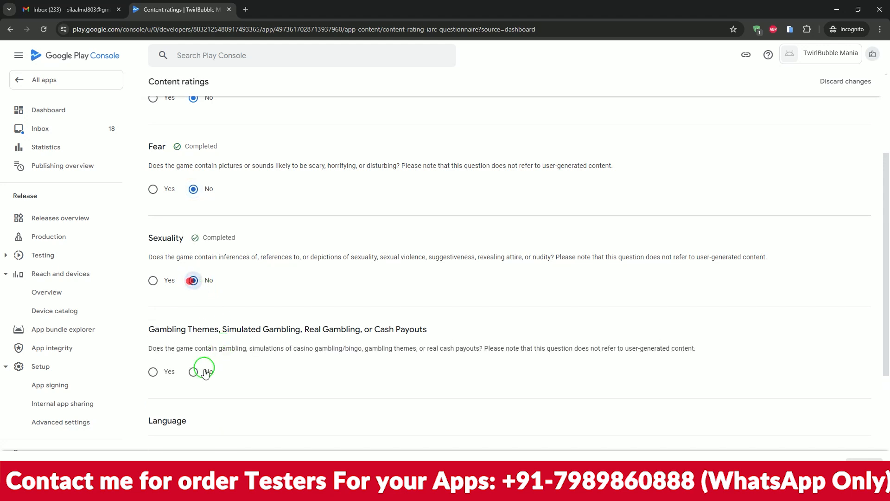
{"action": "left_click", "coordinate": [193, 371]}
Answer No to the offensive language, controlled substance and crude humor questions
{"action": "scroll", "coordinate": [204, 362], "scroll_direction": "down", "scroll_amount": 4}
{"action": "left_click", "coordinate": [191, 278]}
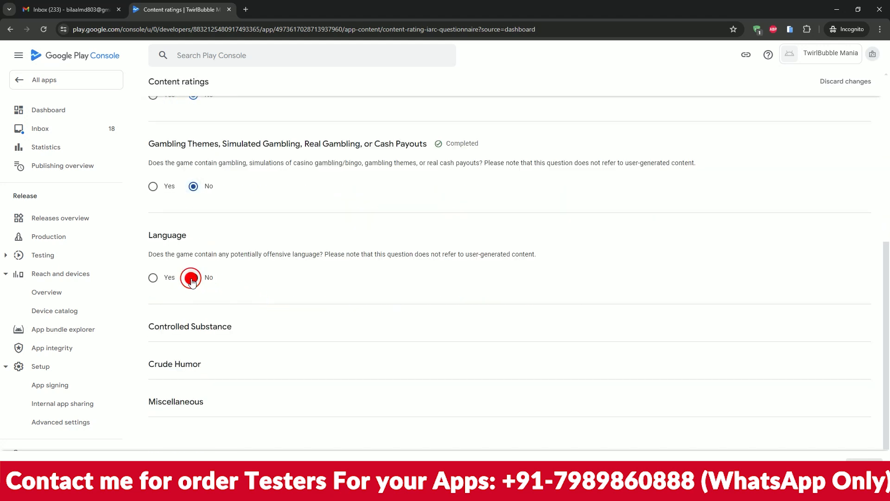
{"action": "left_click", "coordinate": [192, 367]}
{"action": "scroll", "coordinate": [291, 312], "scroll_direction": "down", "scroll_amount": 3}
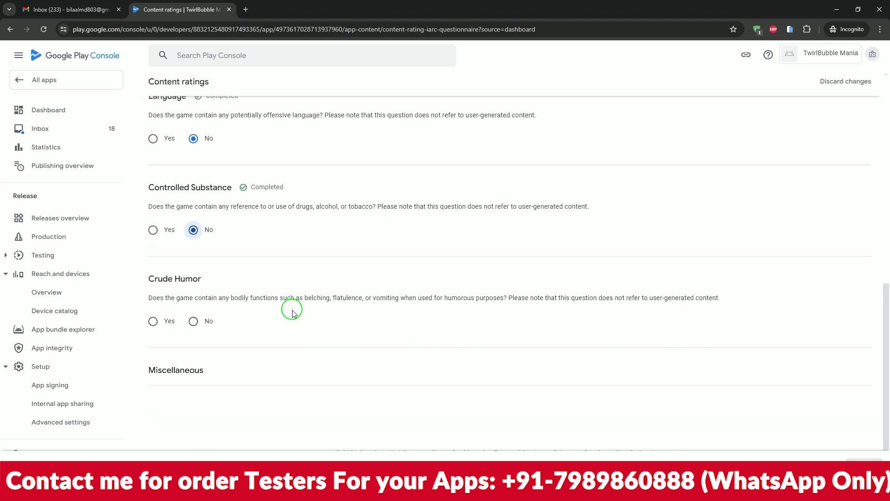
{"action": "left_click", "coordinate": [193, 320]}
Answer No to the Miscellaneous questions on user interaction, location sharing, digital purchases, Nazi symbols and content eroding Korean national identity
{"action": "scroll", "coordinate": [208, 339], "scroll_direction": "down", "scroll_amount": 4}
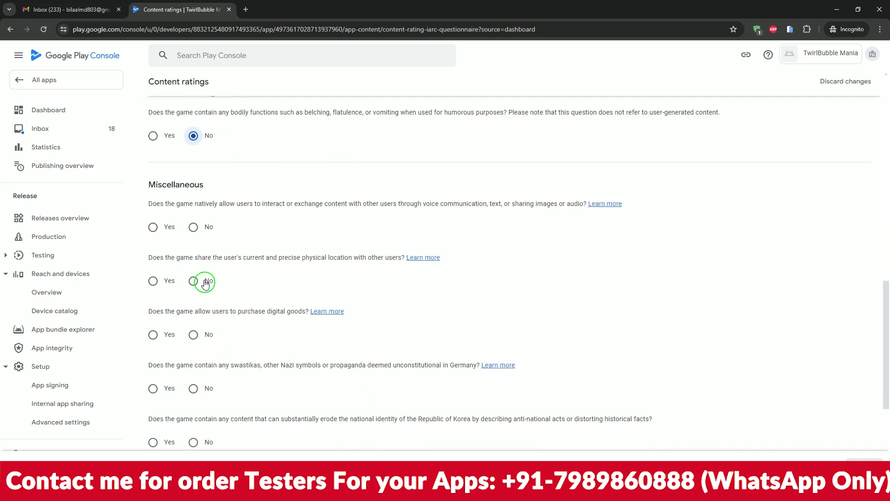
{"action": "left_click", "coordinate": [193, 227]}
{"action": "left_click", "coordinate": [193, 281]}
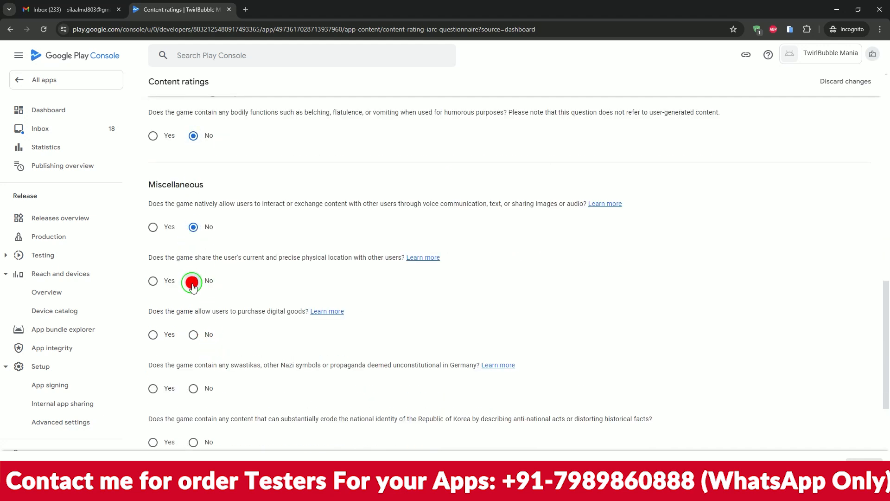
{"action": "left_click", "coordinate": [192, 334]}
{"action": "left_click", "coordinate": [193, 388]}
{"action": "left_click", "coordinate": [193, 442]}
Answer No to the criminal techniques and terrorism questions, then save and submit the content rating questionnaire
{"action": "scroll", "coordinate": [245, 334], "scroll_direction": "down", "scroll_amount": 4}
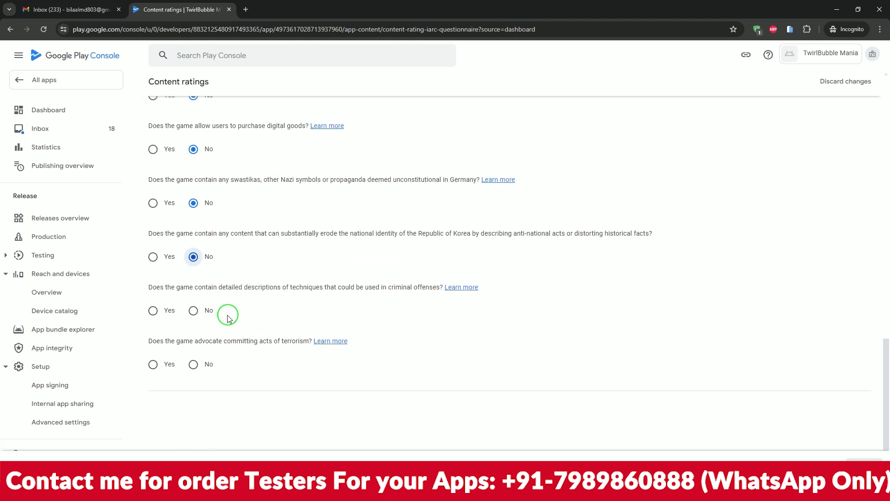
{"action": "left_click", "coordinate": [193, 310]}
{"action": "left_click", "coordinate": [193, 366]}
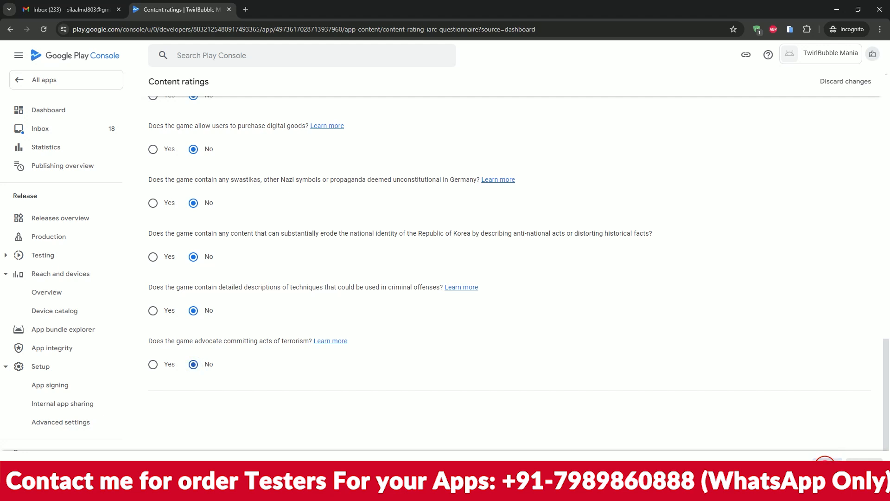
{"action": "left_click", "coordinate": [825, 461]}
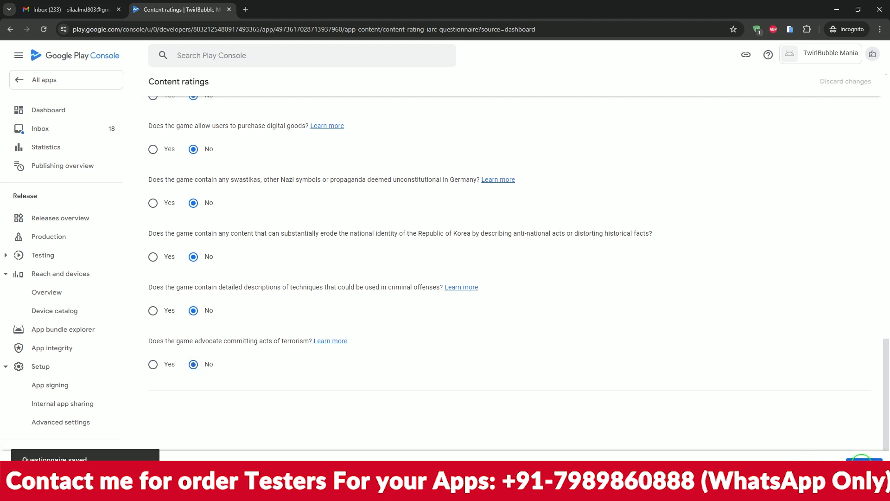
{"action": "left_click", "coordinate": [862, 460]}
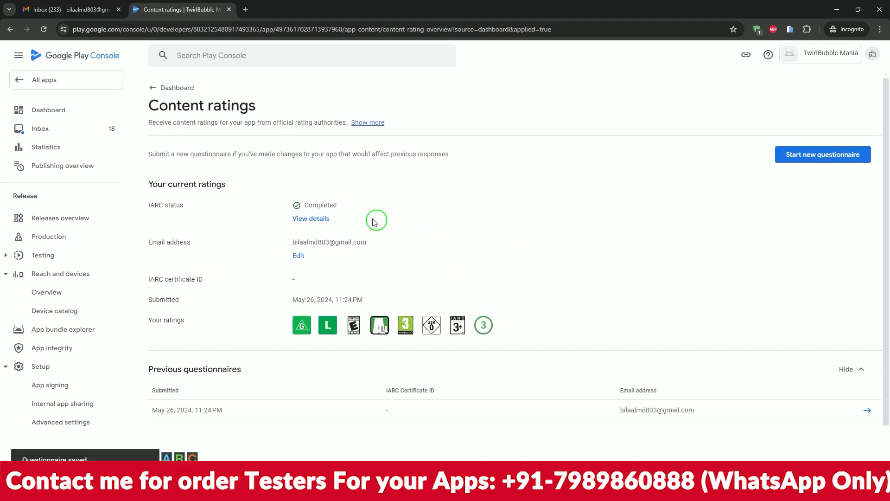
Open the Target audience task from the dashboard and set the target age group to 18 and over
{"action": "left_click", "coordinate": [159, 88]}
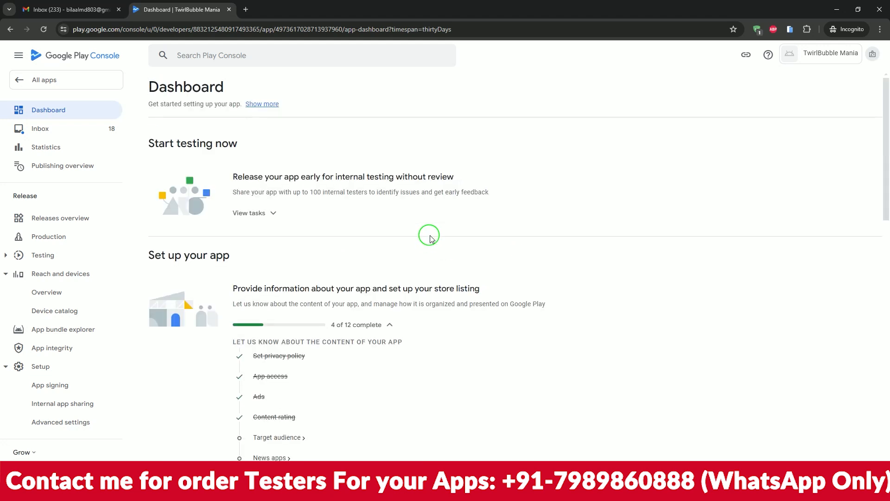
{"action": "scroll", "coordinate": [427, 235], "scroll_direction": "down", "scroll_amount": 5}
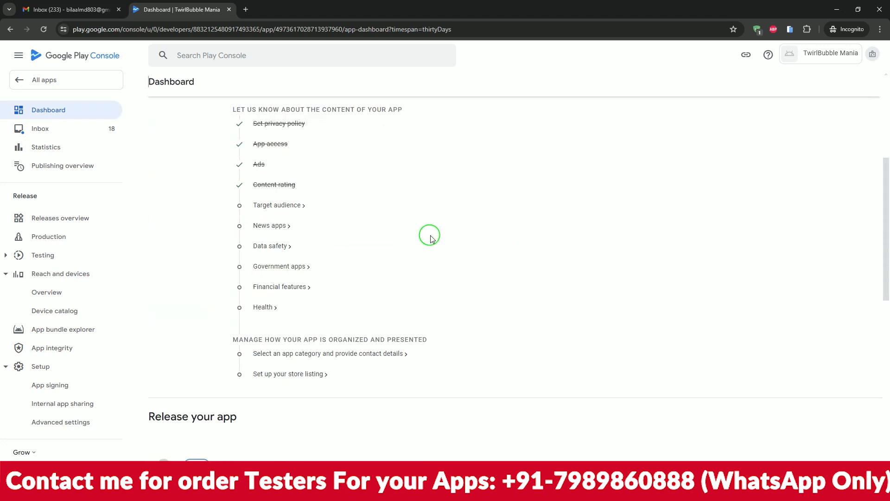
{"action": "left_click", "coordinate": [275, 209]}
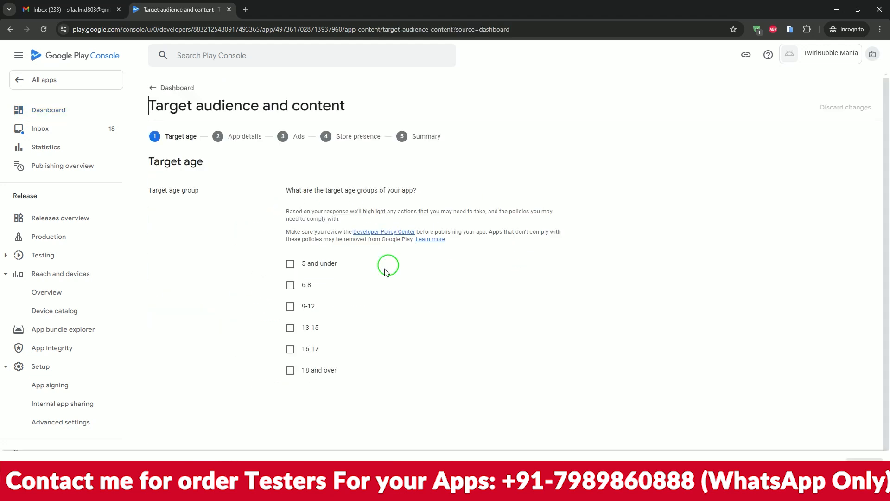
{"action": "left_click", "coordinate": [291, 370]}
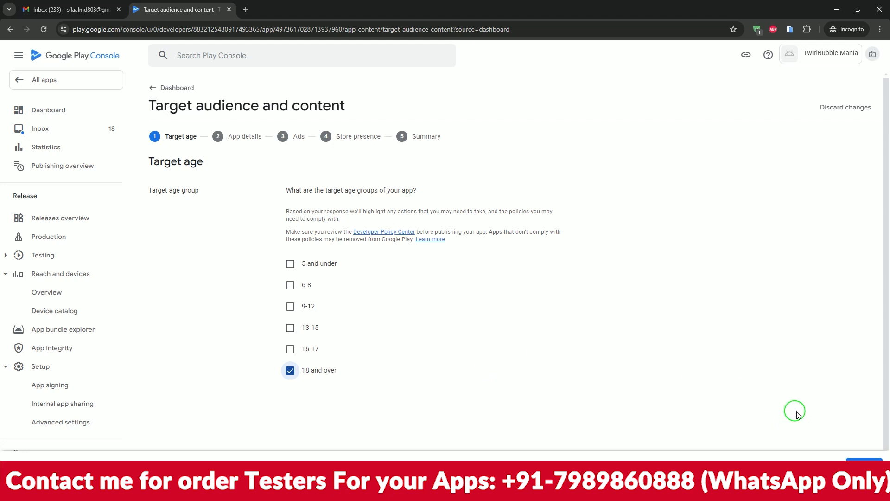
{"action": "left_click", "coordinate": [858, 464]}
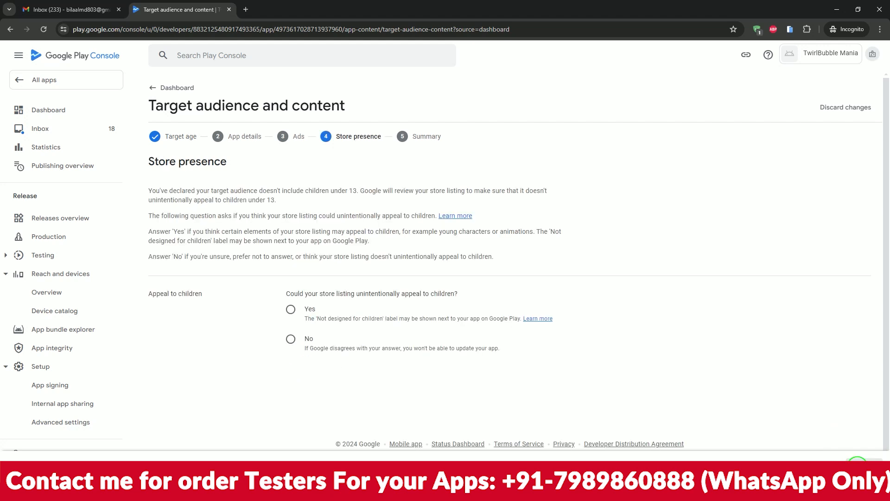
Answer Yes to the store listing unintentionally appealing to children, save the target audience declaration and return to the dashboard
{"action": "left_click", "coordinate": [291, 309]}
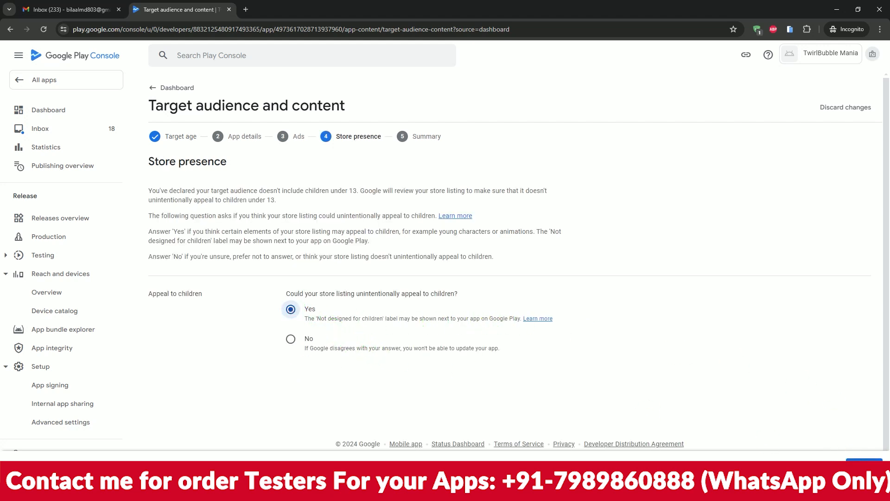
{"action": "left_click", "coordinate": [862, 464]}
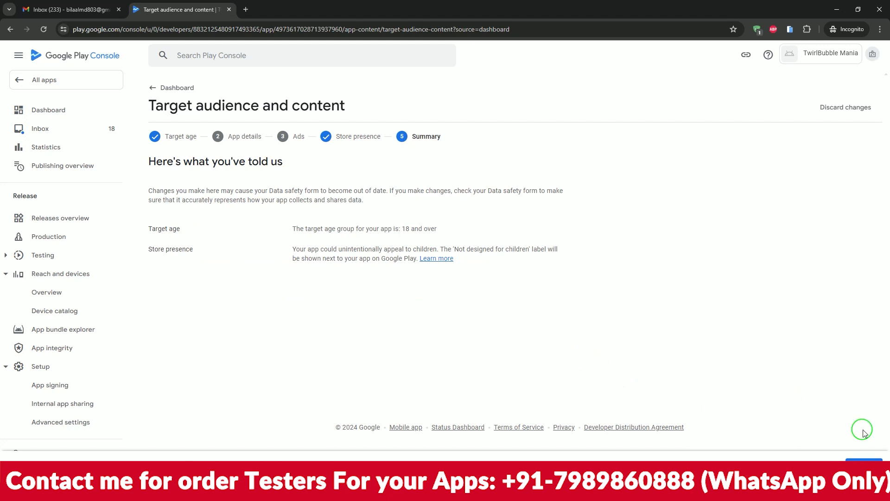
{"action": "left_click", "coordinate": [865, 460]}
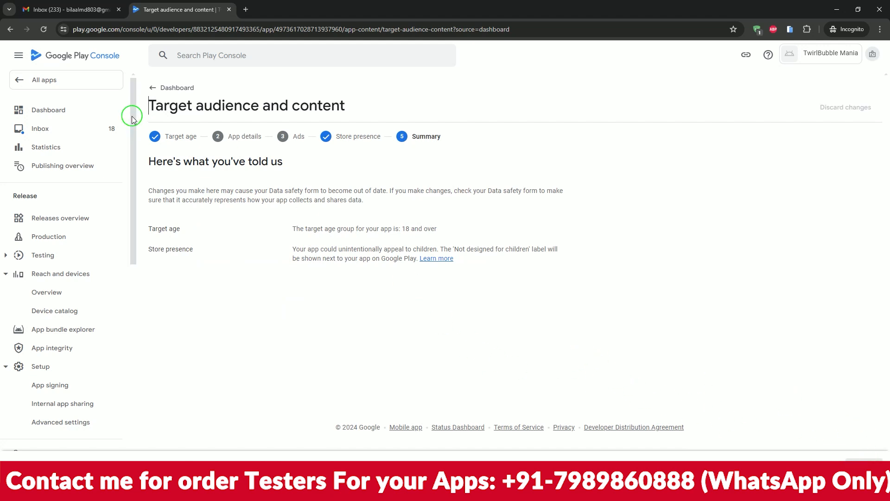
{"action": "left_click", "coordinate": [150, 89]}
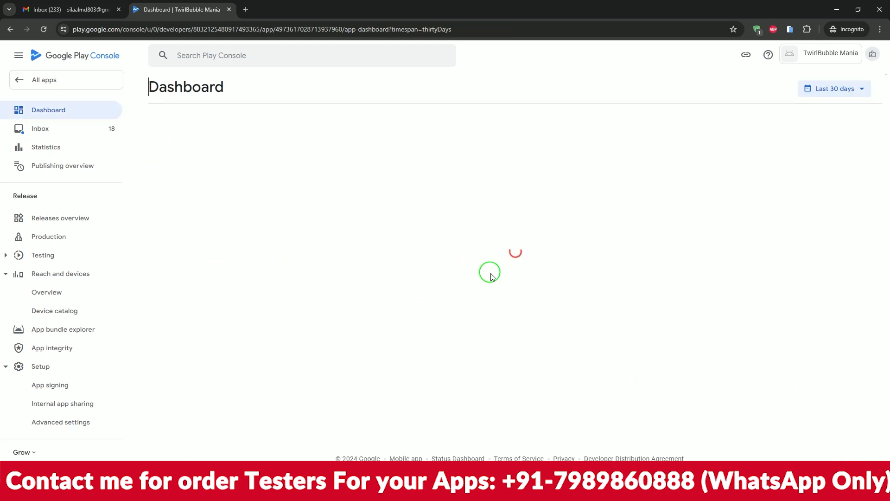
Declare in the News apps task that the app is not a news app, save and return to the dashboard
{"action": "scroll", "coordinate": [491, 276], "scroll_direction": "down", "scroll_amount": 3}
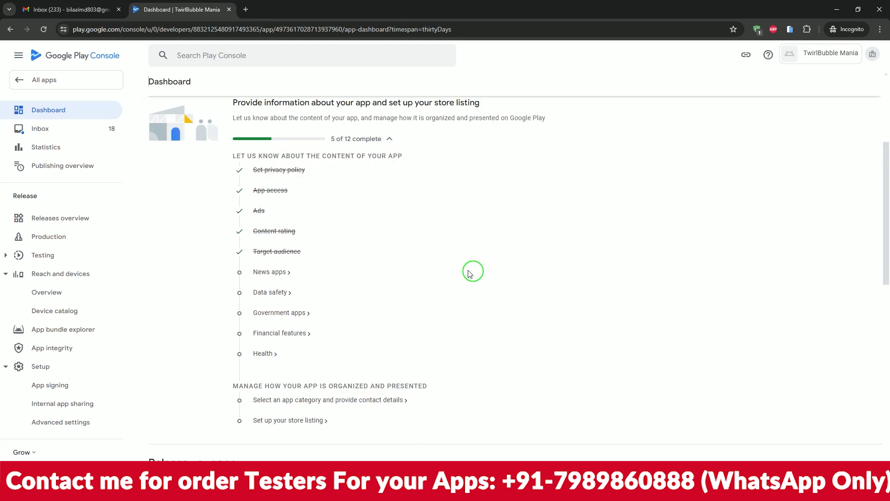
{"action": "left_click", "coordinate": [275, 272]}
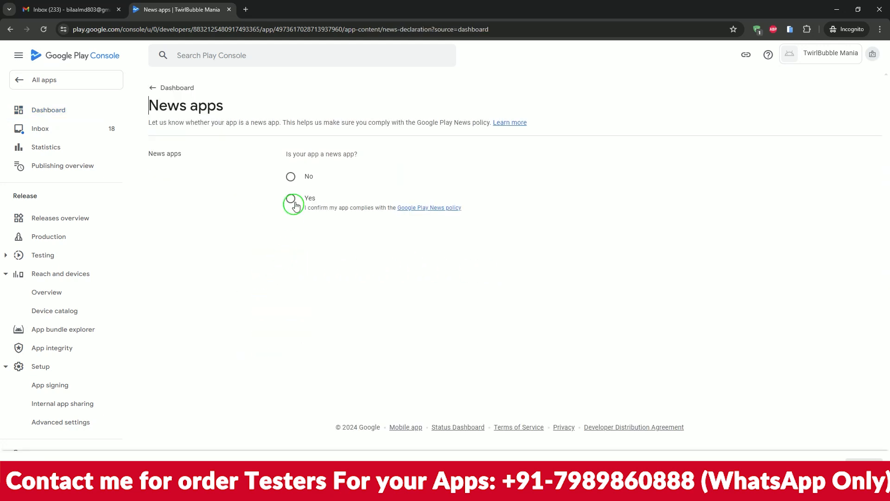
{"action": "left_click", "coordinate": [290, 177]}
{"action": "left_click", "coordinate": [151, 89]}
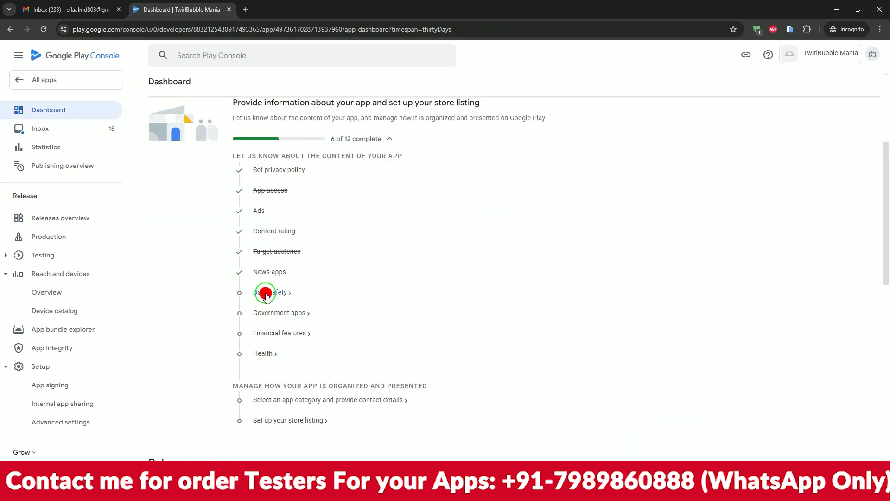
Open the Data safety task and upload data_safety_export (1).csv from the Downloads folder for CSV import
{"action": "left_click", "coordinate": [266, 293]}
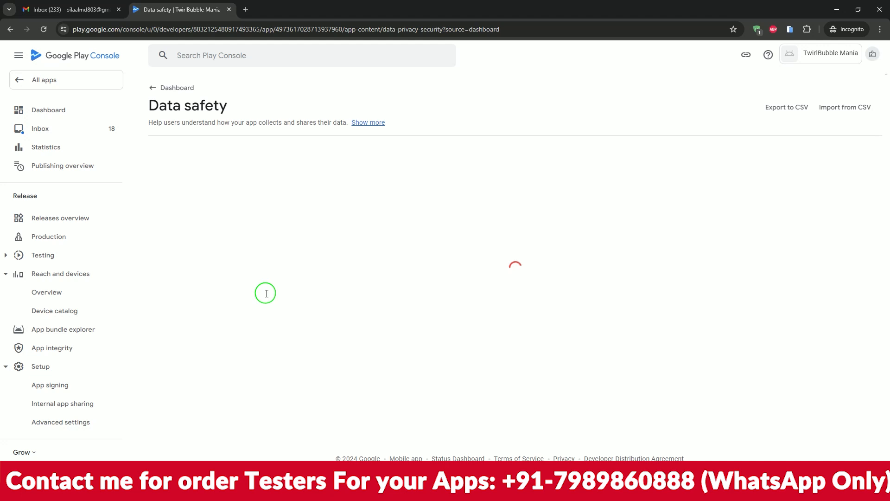
{"action": "scroll", "coordinate": [368, 302], "scroll_direction": "down", "scroll_amount": 5}
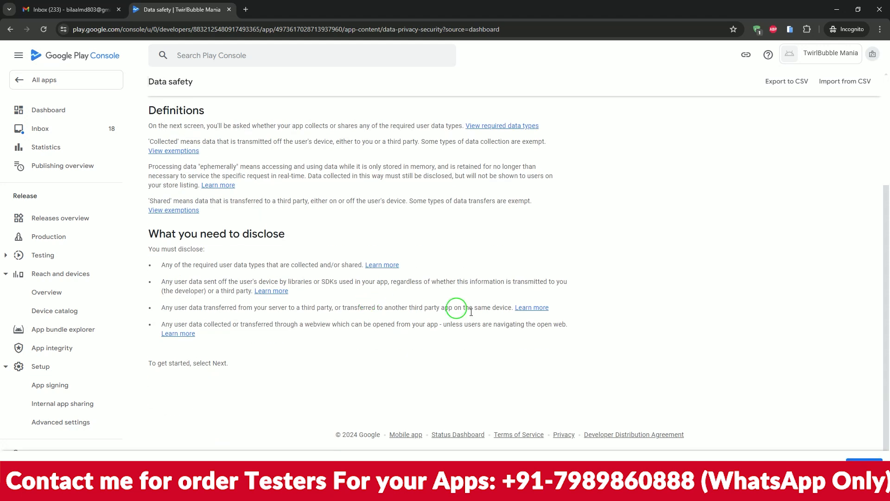
{"action": "scroll", "coordinate": [642, 336], "scroll_direction": "up", "scroll_amount": 4}
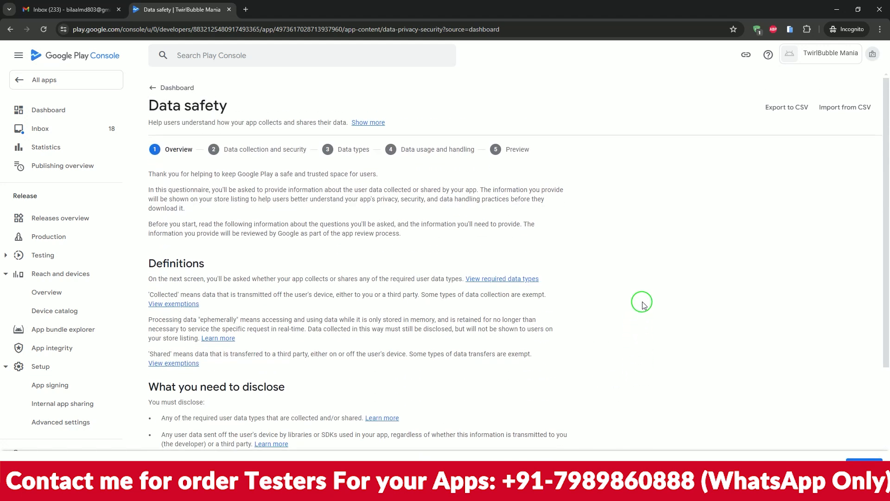
{"action": "left_click", "coordinate": [837, 115]}
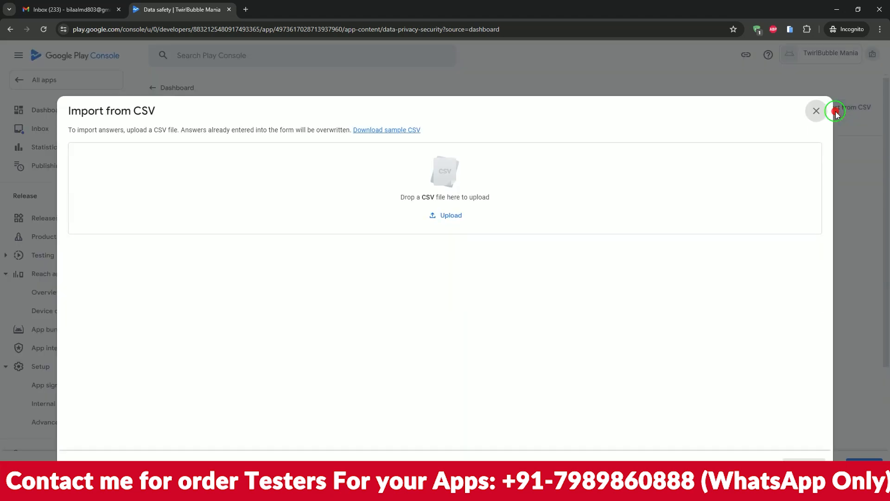
{"action": "left_click", "coordinate": [455, 217]}
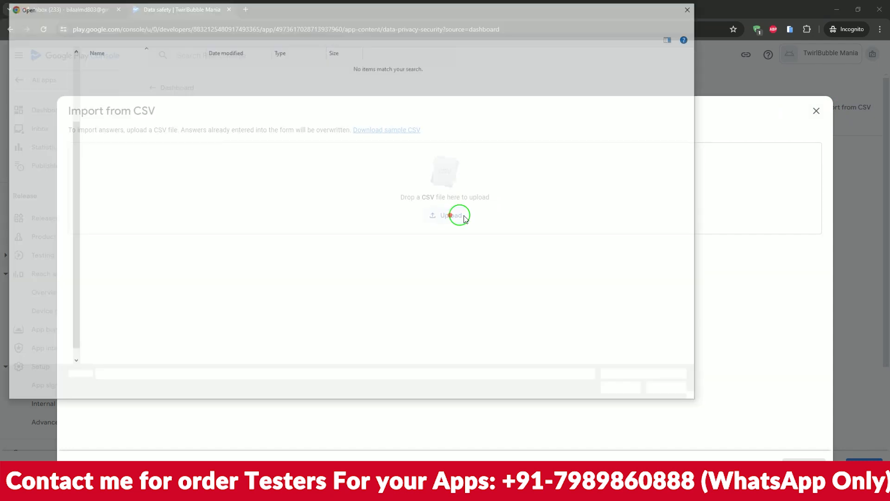
{"action": "scroll", "coordinate": [34, 101], "scroll_direction": "up", "scroll_amount": 3}
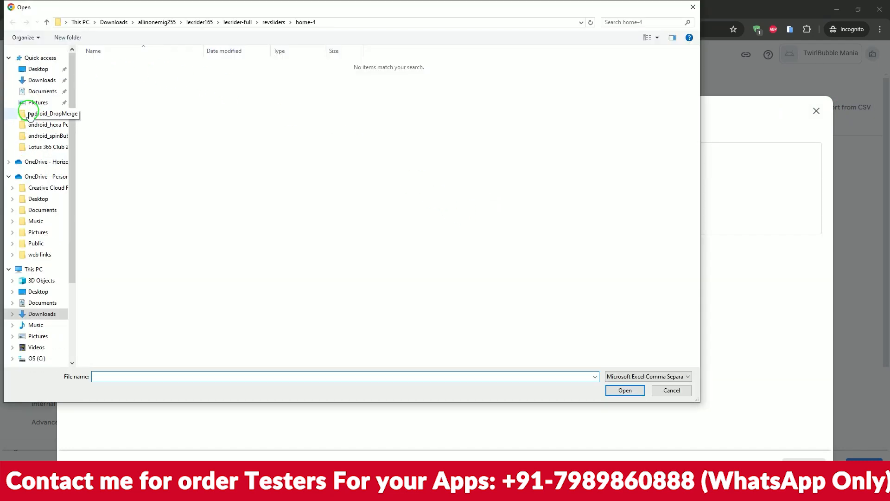
{"action": "left_click", "coordinate": [28, 82]}
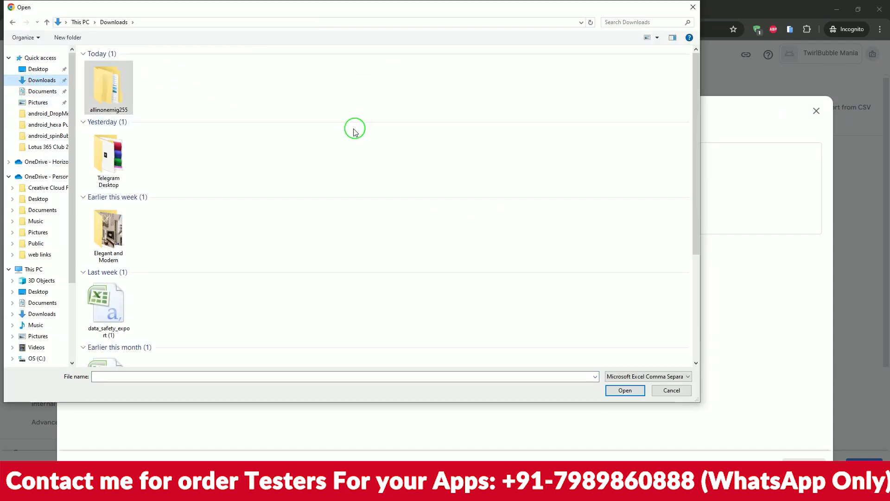
{"action": "scroll", "coordinate": [255, 155], "scroll_direction": "down", "scroll_amount": 2}
{"action": "double_click", "coordinate": [107, 194]}
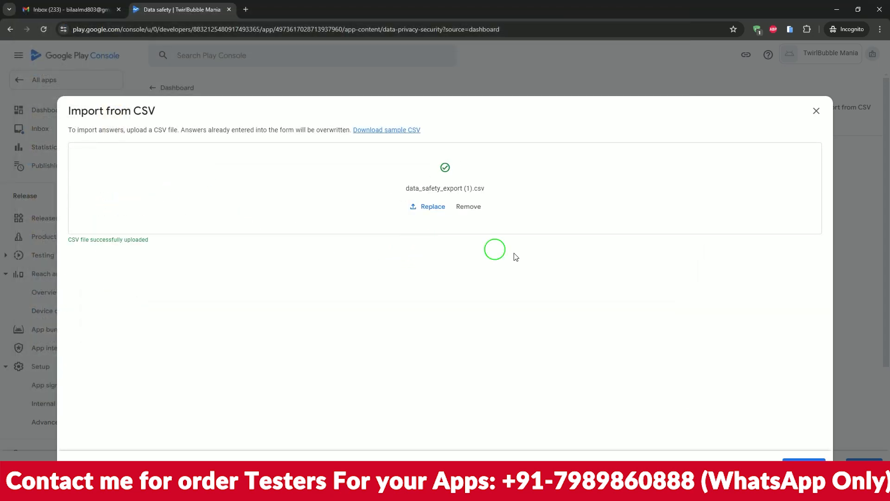
Import the answers from the uploaded CSV, save the Data safety form and return to the dashboard
{"action": "left_click", "coordinate": [803, 460]}
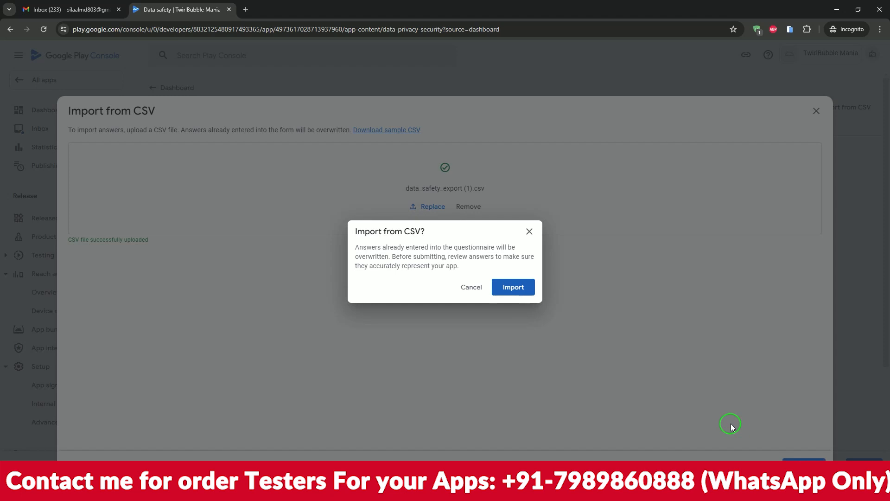
{"action": "left_click", "coordinate": [494, 291]}
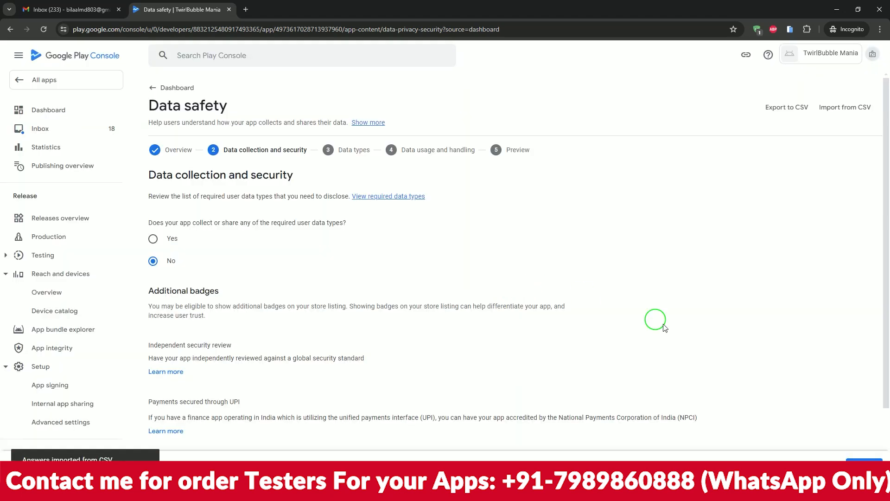
{"action": "left_click", "coordinate": [869, 466]}
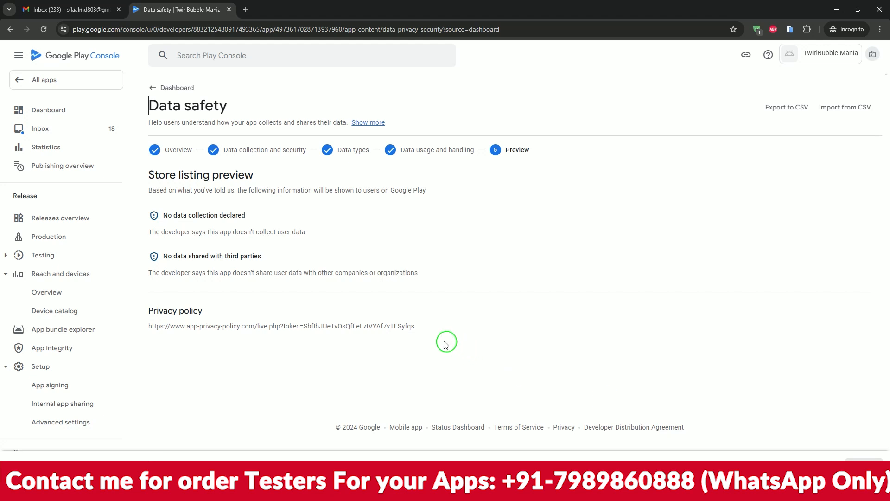
{"action": "left_click", "coordinate": [150, 87]}
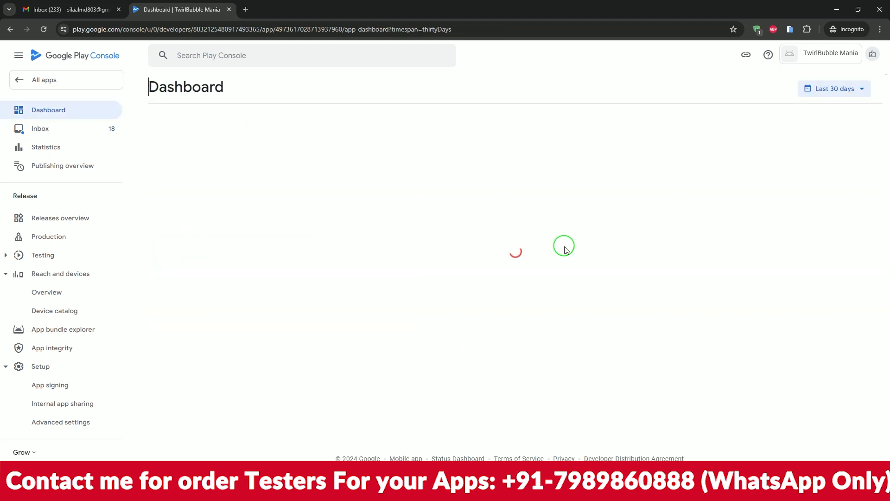
Answer No in the Government apps task, save the declaration and return to the dashboard
{"action": "scroll", "coordinate": [564, 248], "scroll_direction": "down", "scroll_amount": 2}
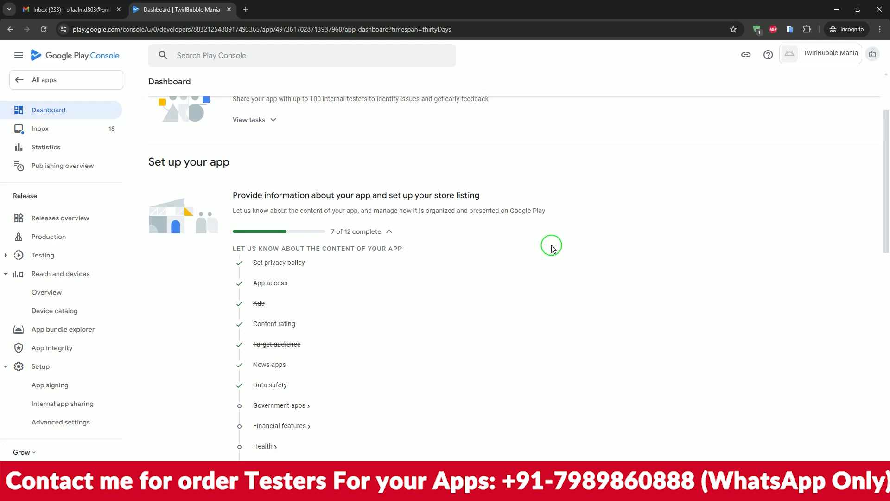
{"action": "scroll", "coordinate": [551, 246], "scroll_direction": "down", "scroll_amount": 2}
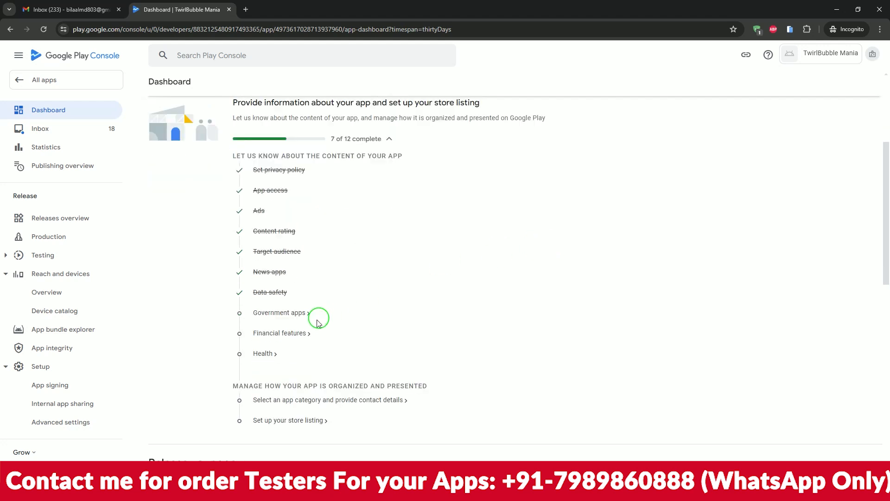
{"action": "left_click", "coordinate": [287, 315]}
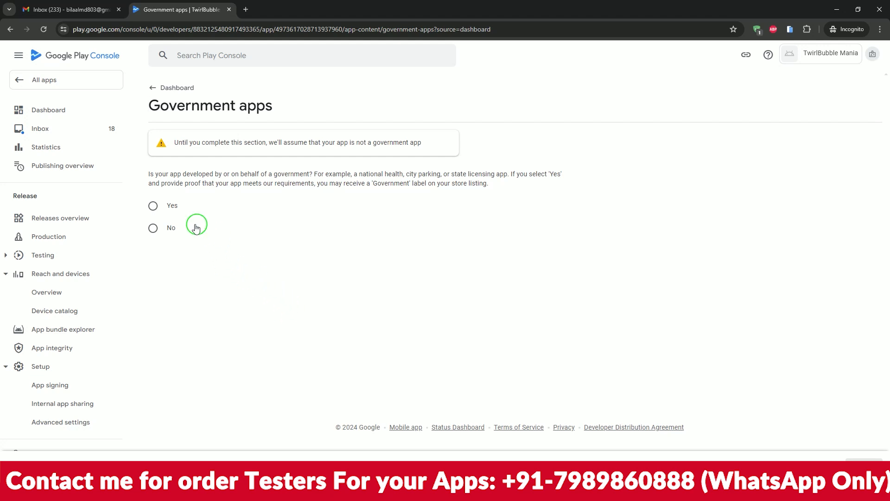
{"action": "left_click", "coordinate": [153, 228]}
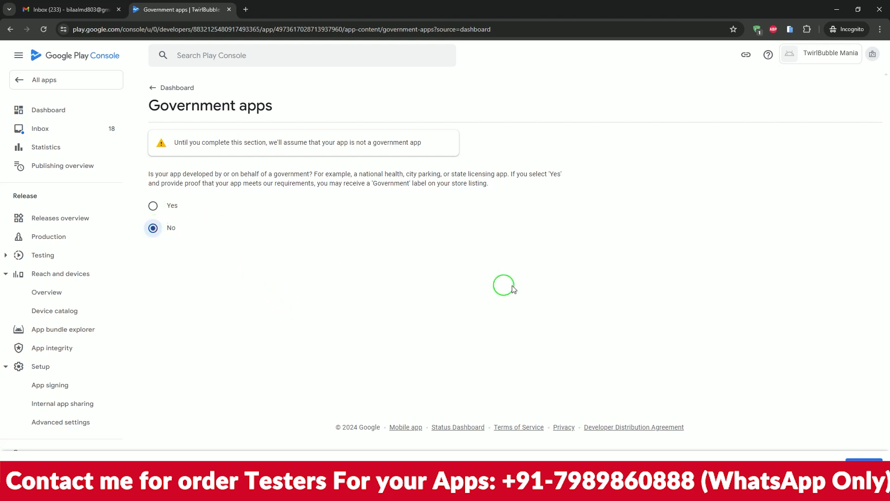
{"action": "left_click", "coordinate": [860, 465]}
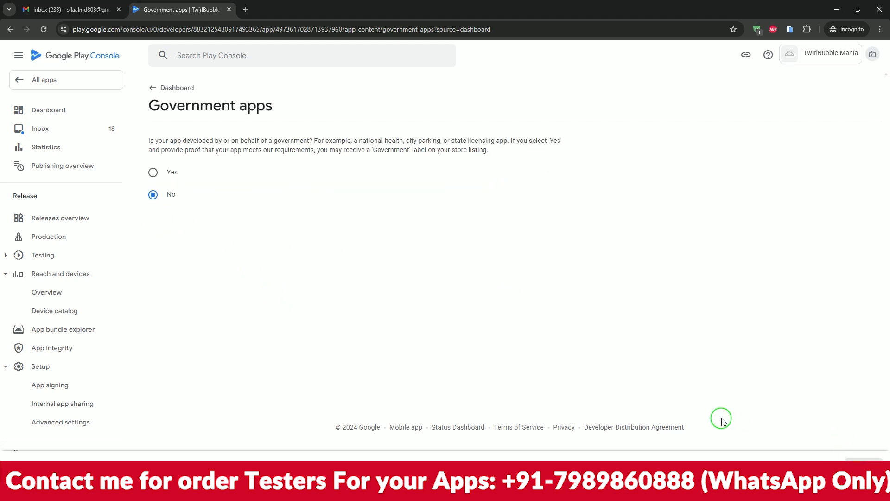
{"action": "left_click", "coordinate": [156, 87]}
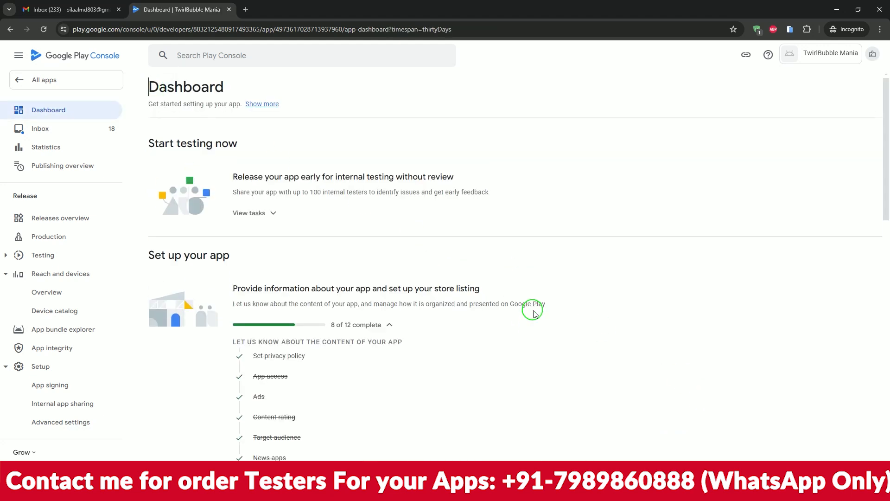
Declare in the Financial features task that the app doesn't provide any financial features, complete the declaration and return to the dashboard
{"action": "scroll", "coordinate": [533, 315], "scroll_direction": "down", "scroll_amount": 5}
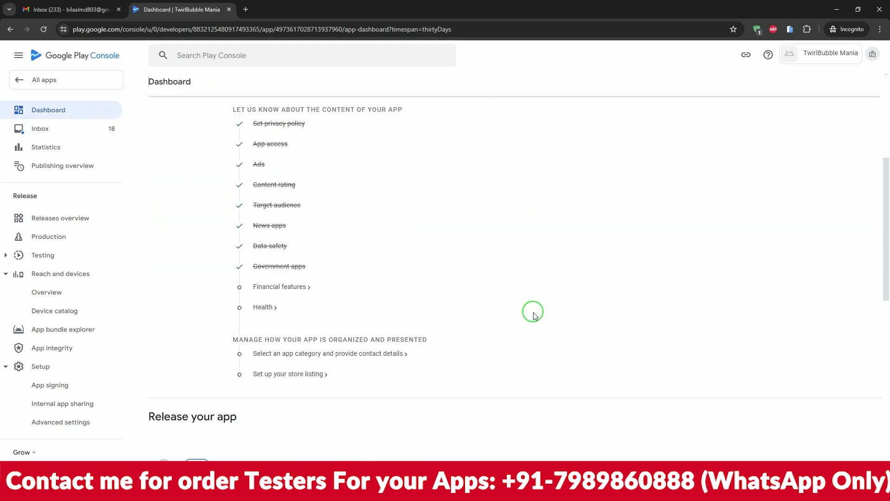
{"action": "left_click", "coordinate": [296, 288]}
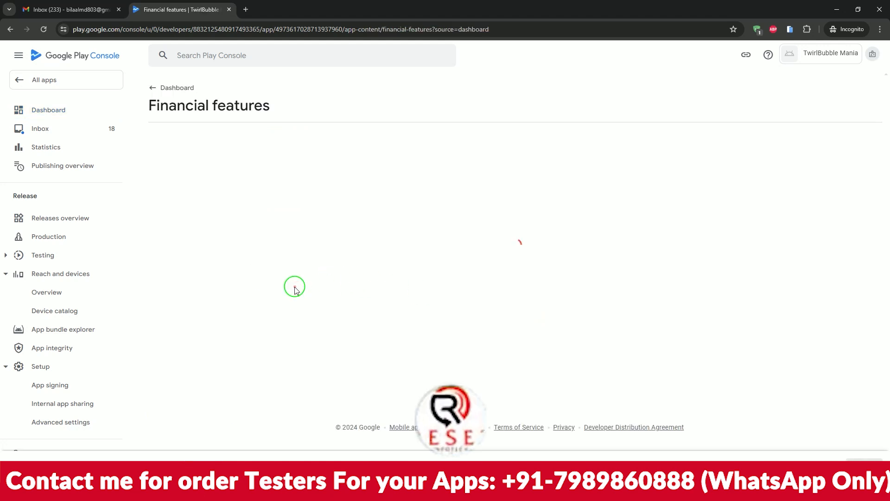
{"action": "scroll", "coordinate": [297, 282], "scroll_direction": "down", "scroll_amount": 9}
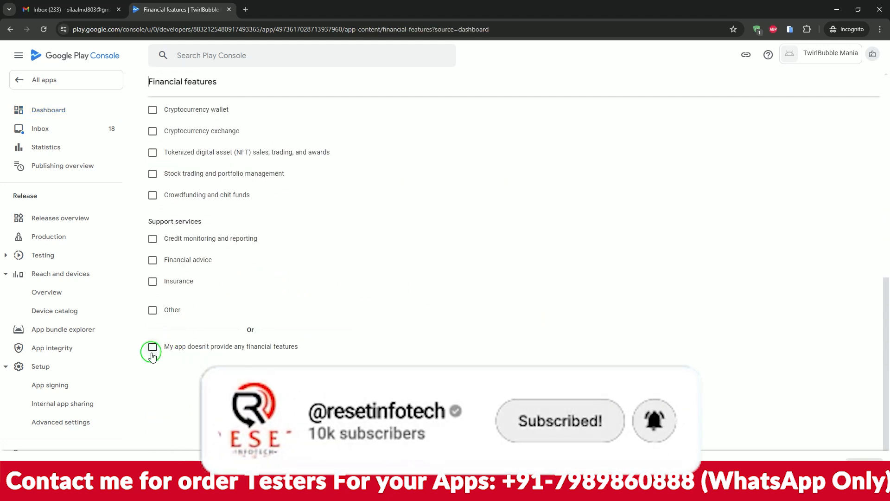
{"action": "left_click", "coordinate": [152, 351]}
{"action": "scroll", "coordinate": [340, 322], "scroll_direction": "up", "scroll_amount": 10}
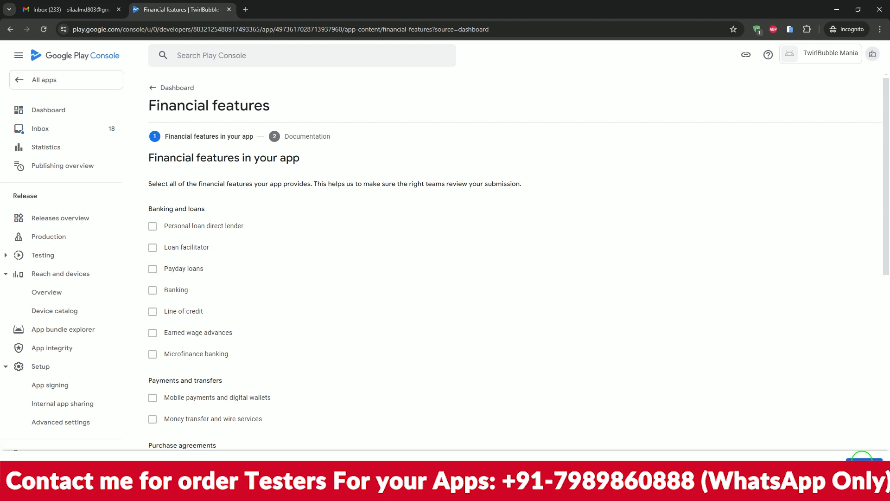
{"action": "scroll", "coordinate": [624, 319], "scroll_direction": "down", "scroll_amount": 10}
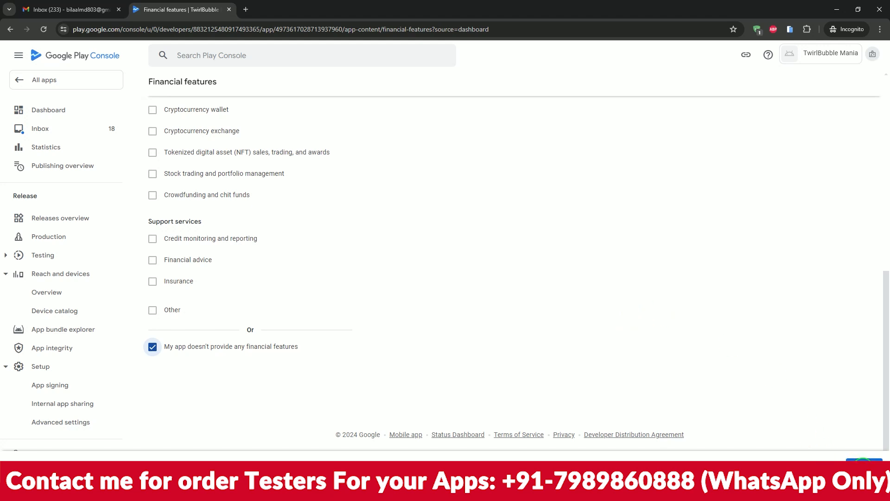
{"action": "left_click", "coordinate": [863, 459]}
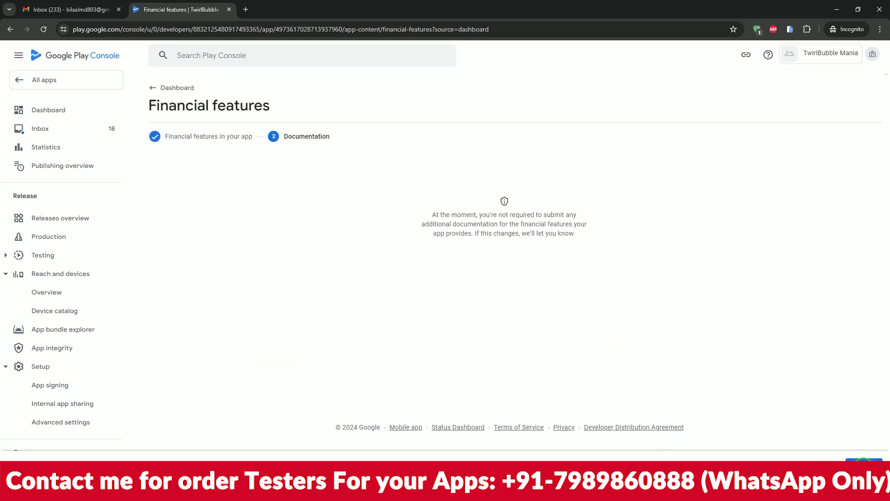
{"action": "left_click", "coordinate": [150, 89]}
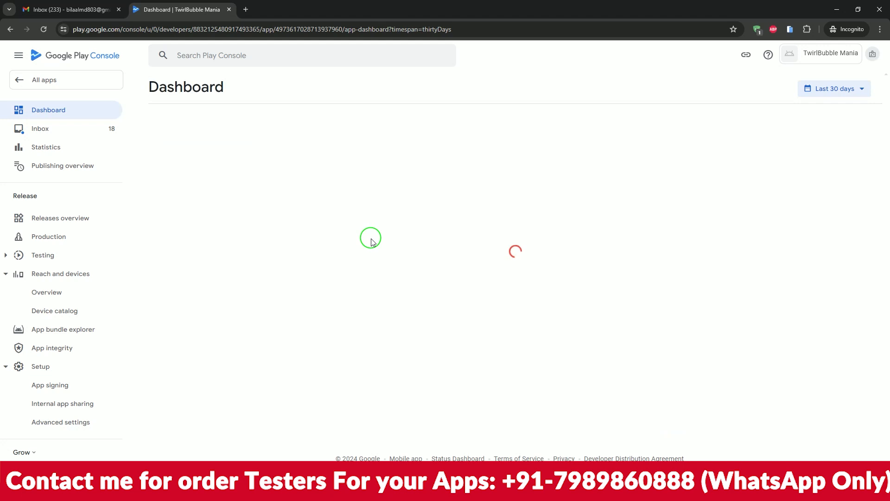
{"action": "scroll", "coordinate": [370, 241], "scroll_direction": "down", "scroll_amount": 6}
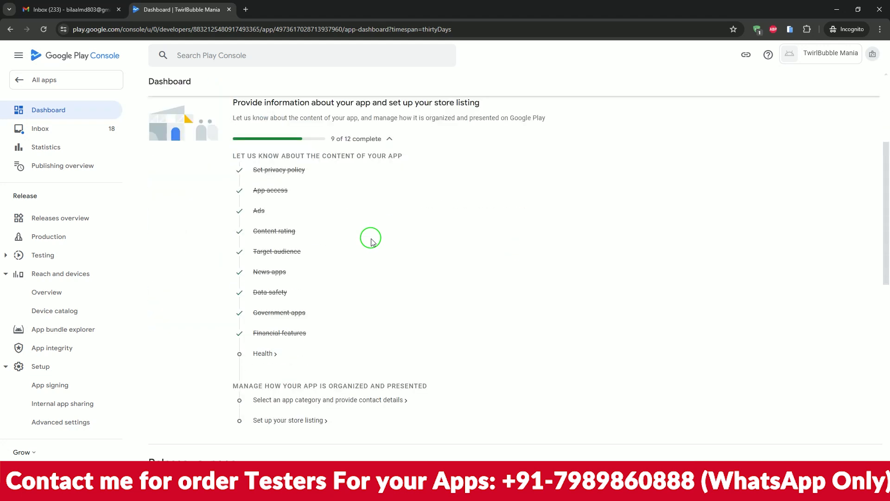
{"action": "left_click", "coordinate": [263, 261]}
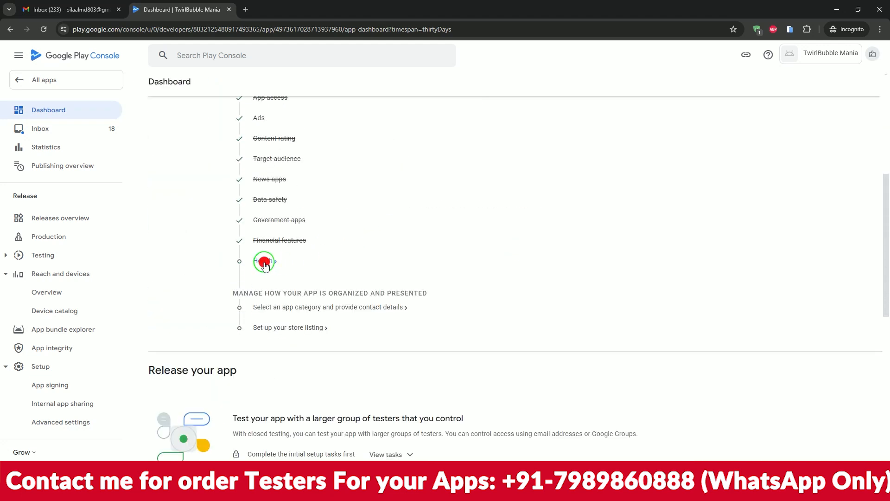
{"action": "left_click", "coordinate": [150, 87]}
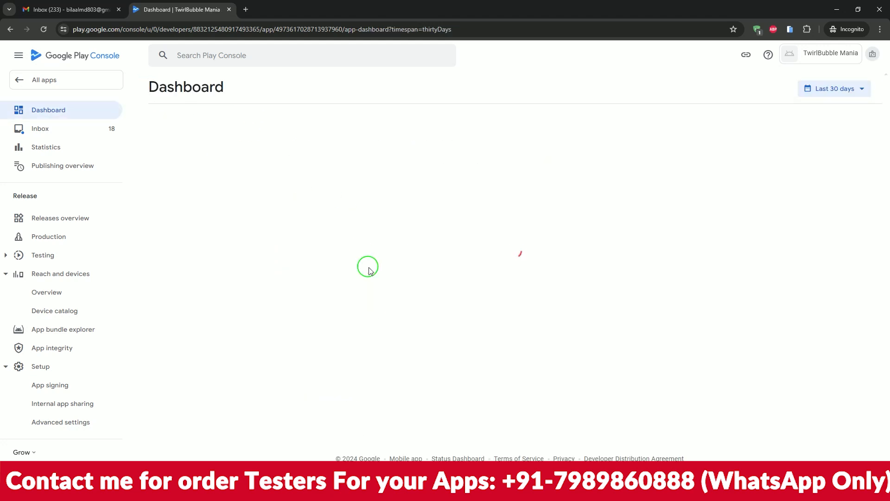
{"action": "scroll", "coordinate": [368, 266], "scroll_direction": "down", "scroll_amount": 5}
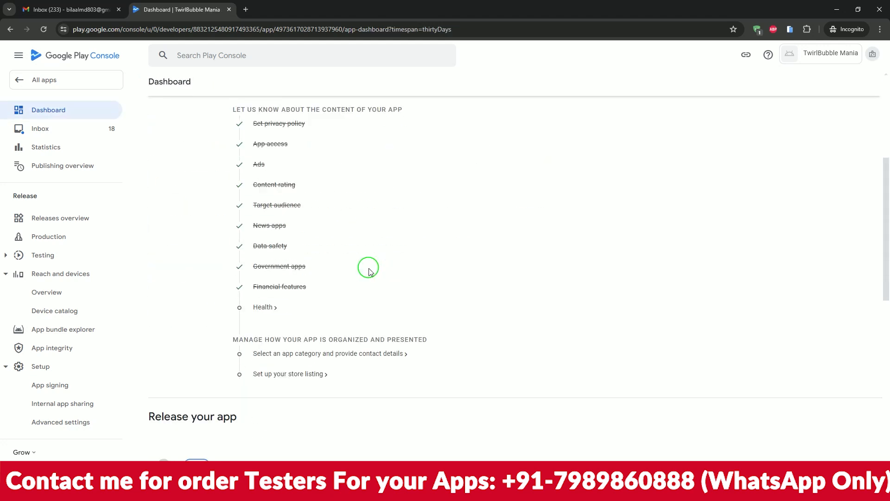
{"action": "mouse_move", "coordinate": [246, 311]}
{"action": "left_mouse_down"}
{"action": "mouse_move", "coordinate": [319, 316]}
{"action": "mouse_move", "coordinate": [308, 312]}
{"action": "left_mouse_up"}
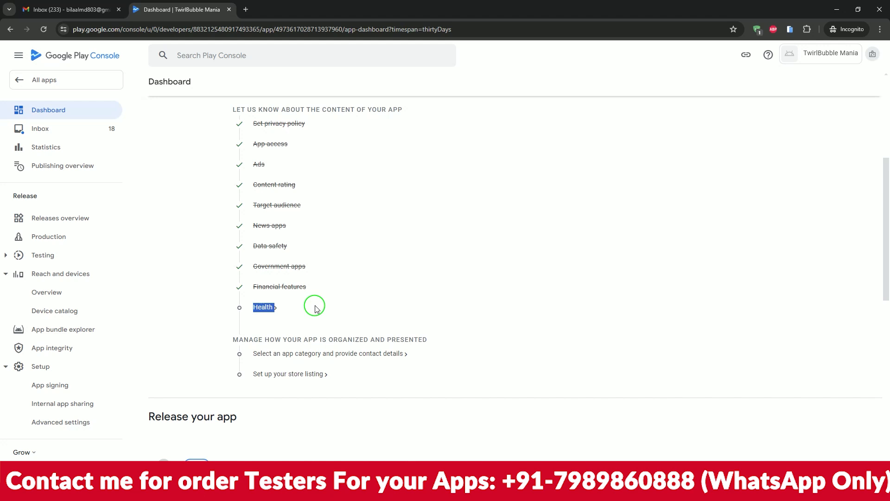
Declare in the Health task that the app does not have any health features, save and return to the dashboard
{"action": "left_click", "coordinate": [264, 314]}
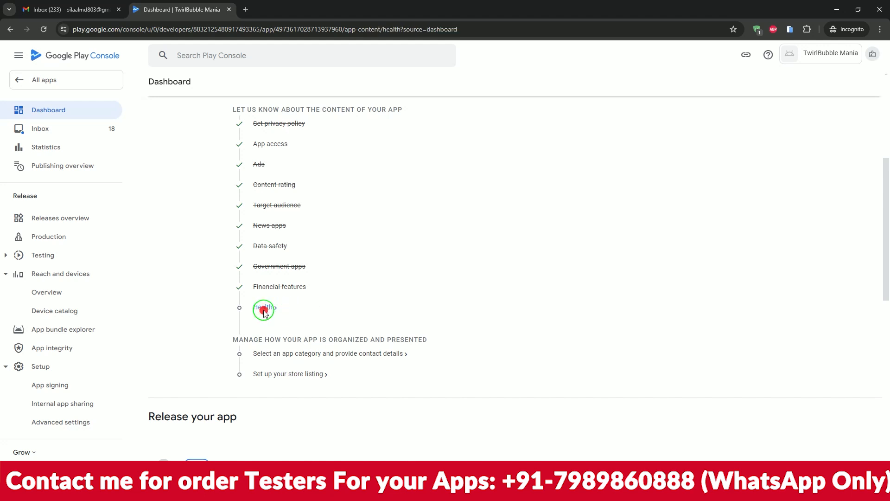
{"action": "scroll", "coordinate": [259, 189], "scroll_direction": "down", "scroll_amount": 1}
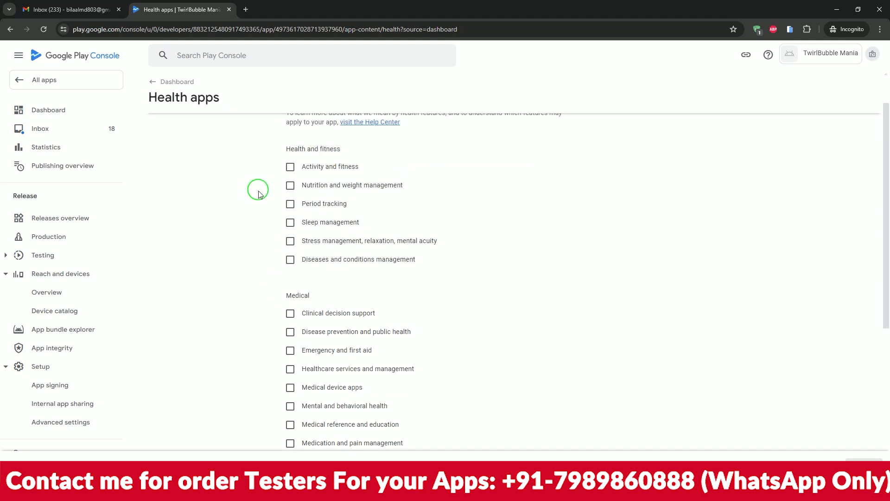
{"action": "scroll", "coordinate": [267, 230], "scroll_direction": "down", "scroll_amount": 4}
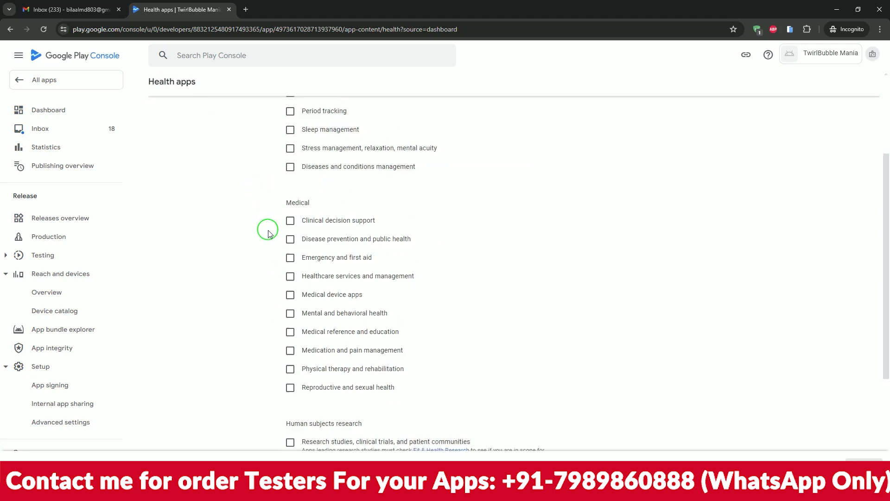
{"action": "scroll", "coordinate": [269, 234], "scroll_direction": "down", "scroll_amount": 2}
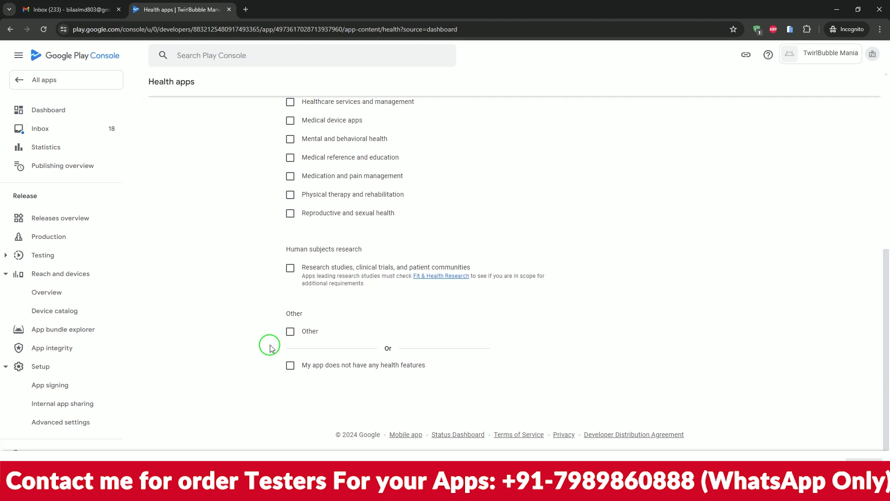
{"action": "left_click", "coordinate": [290, 366]}
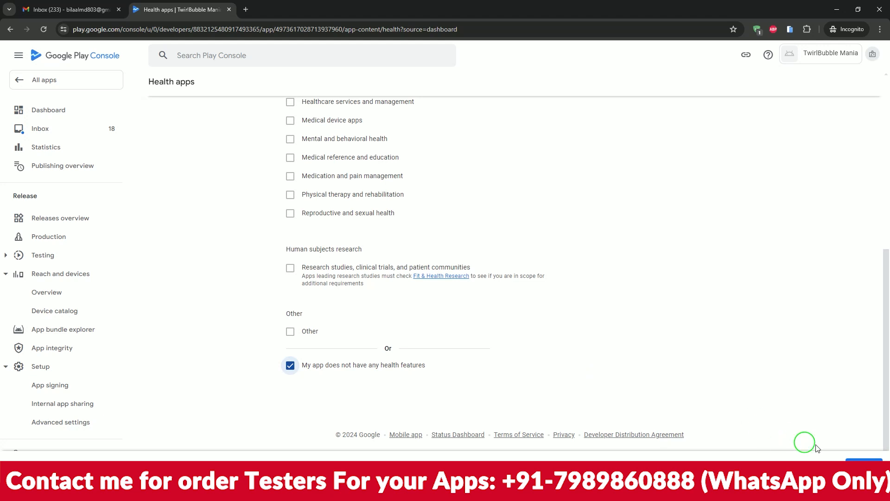
{"action": "left_click", "coordinate": [865, 468]}
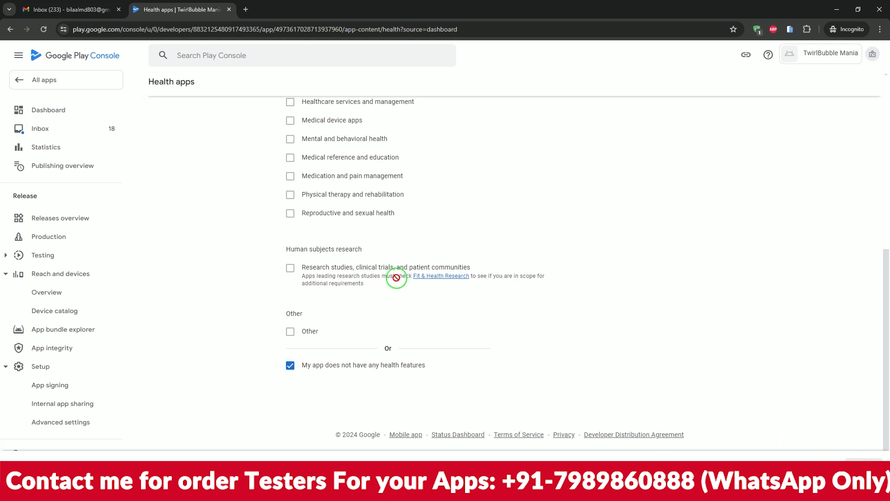
{"action": "scroll", "coordinate": [199, 207], "scroll_direction": "up", "scroll_amount": 7}
{"action": "left_click", "coordinate": [155, 86]}
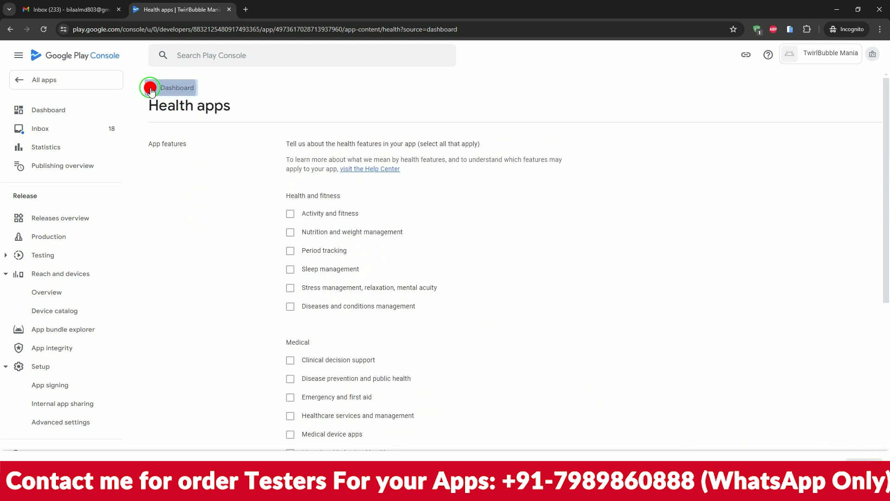
Open the app category and contact details task, set the game's category to Puzzle and save it
{"action": "scroll", "coordinate": [447, 251], "scroll_direction": "down", "scroll_amount": 7}
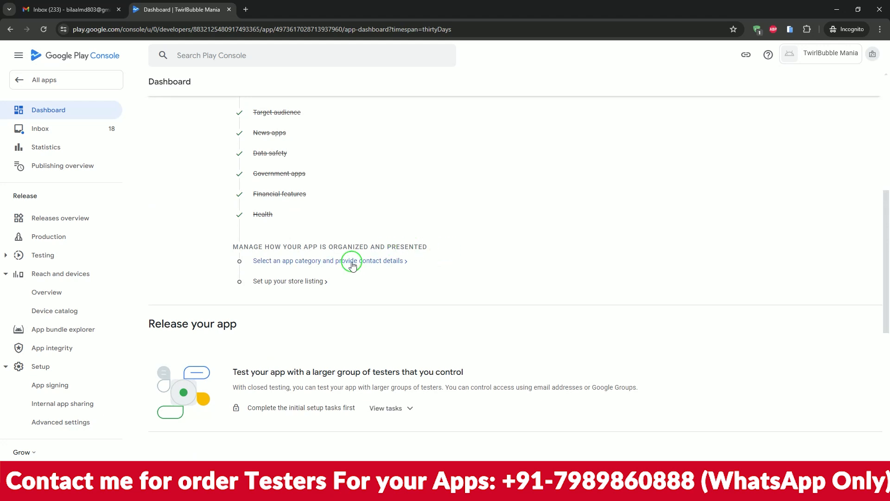
{"action": "left_click", "coordinate": [352, 263]}
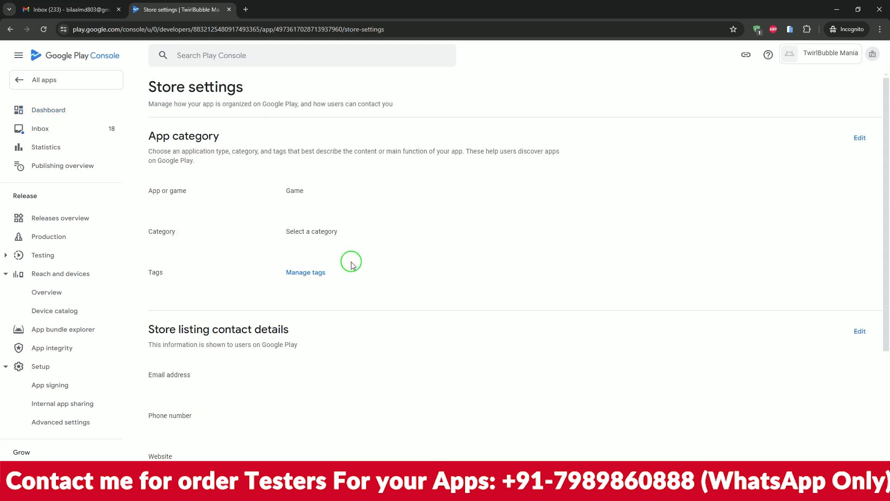
{"action": "left_click", "coordinate": [857, 139]}
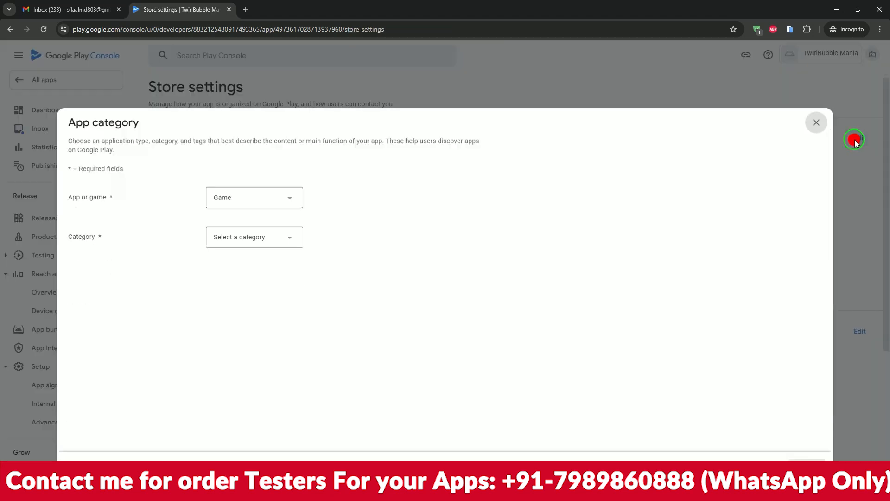
{"action": "left_click", "coordinate": [255, 226]}
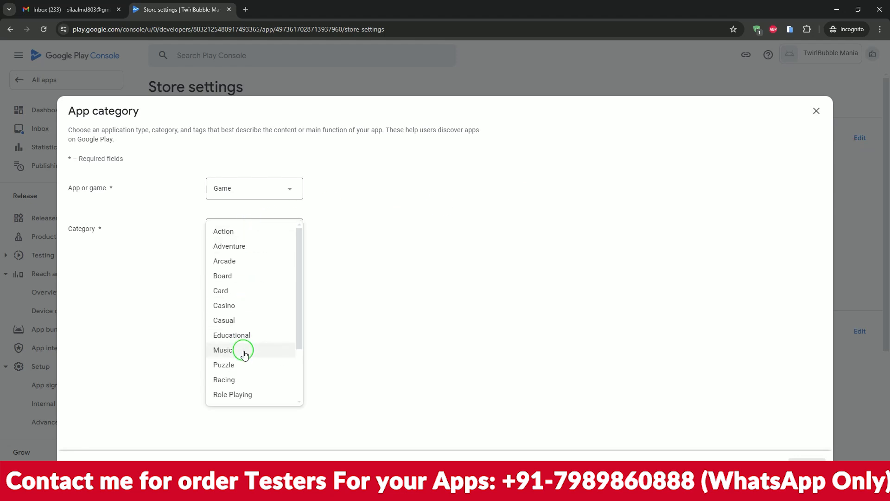
{"action": "left_click", "coordinate": [236, 365]}
{"action": "left_click", "coordinate": [806, 459]}
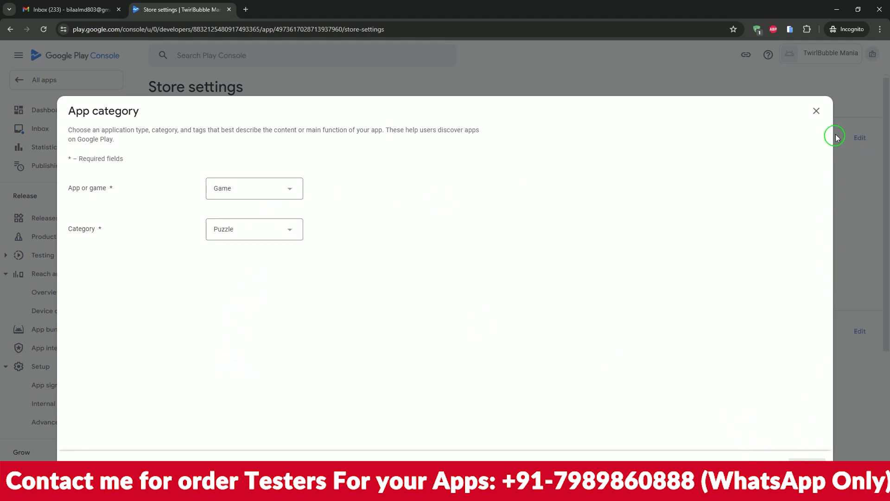
{"action": "left_click", "coordinate": [816, 111]}
Open tag management for the app and filter the available tags by the Puzzle category
{"action": "left_click", "coordinate": [307, 273]}
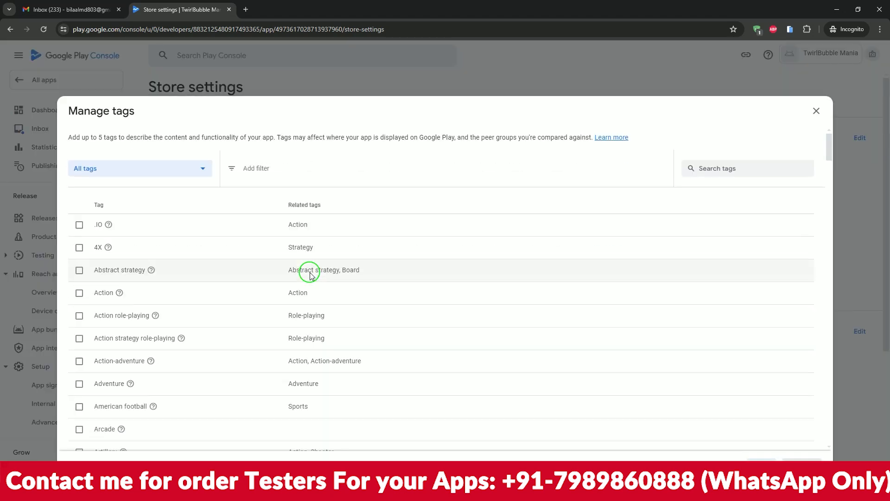
{"action": "left_click", "coordinate": [258, 168]}
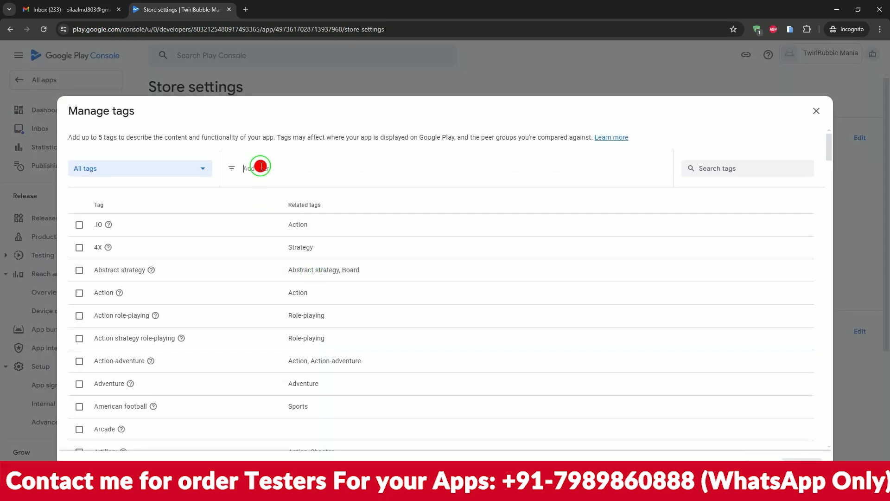
{"action": "left_click", "coordinate": [283, 193]}
{"action": "scroll", "coordinate": [306, 301], "scroll_direction": "down", "scroll_amount": 5}
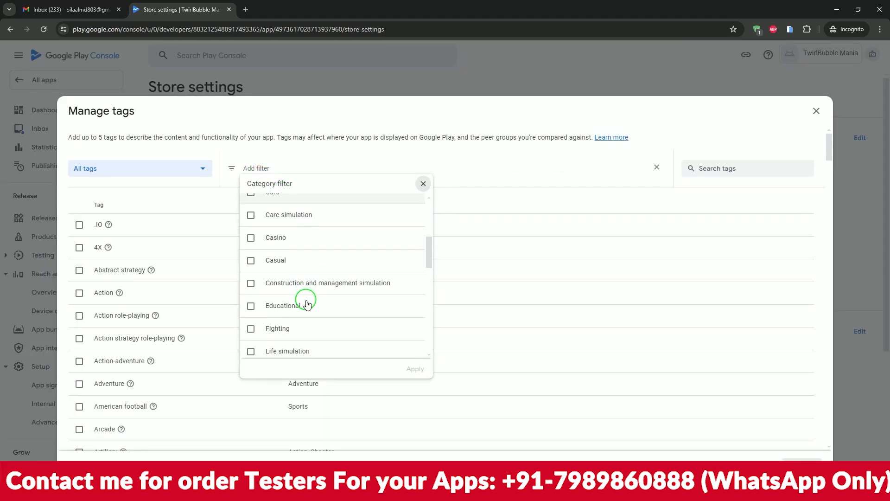
{"action": "scroll", "coordinate": [306, 301], "scroll_direction": "down", "scroll_amount": 3}
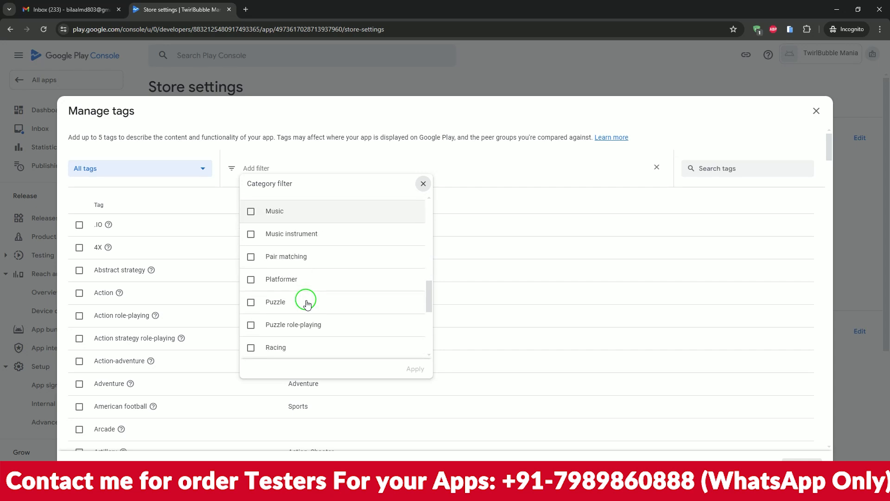
{"action": "left_click", "coordinate": [254, 303]}
{"action": "left_click", "coordinate": [415, 366]}
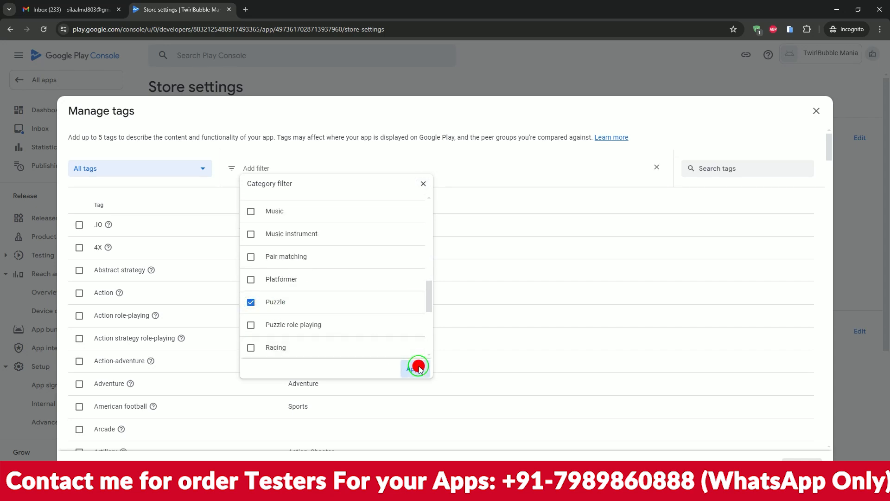
Assign the tags Jigsaw puzzle, Logic puzzle, Mahjong solitaire, Match 3 and Match-3 hybrid to the app and apply them
{"action": "scroll", "coordinate": [123, 292], "scroll_direction": "down", "scroll_amount": 3}
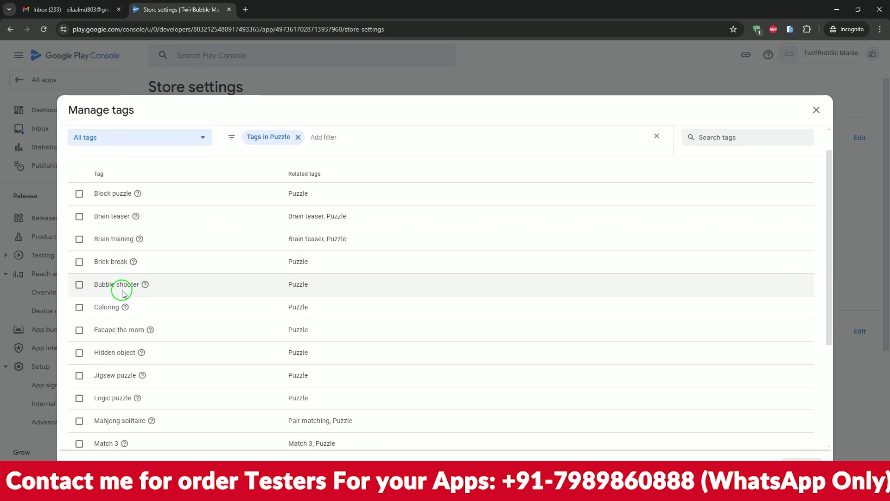
{"action": "left_click", "coordinate": [81, 260]}
{"action": "left_click", "coordinate": [79, 280]}
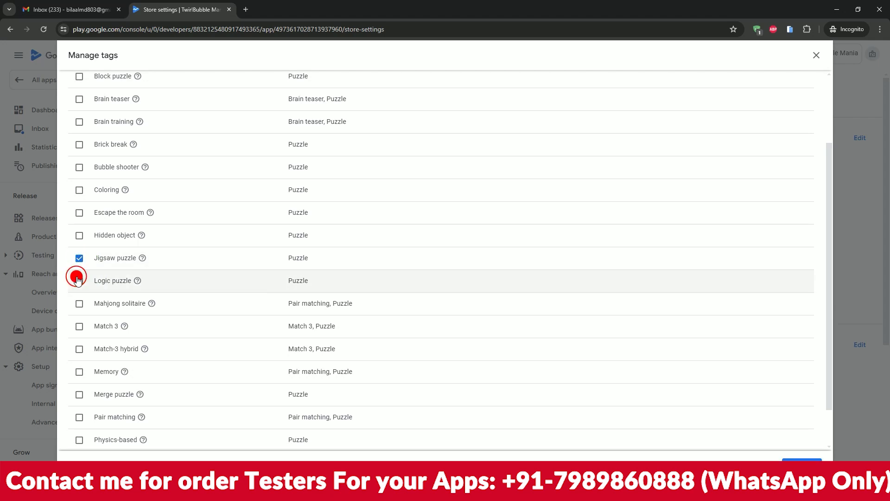
{"action": "left_click", "coordinate": [79, 303]}
{"action": "left_click", "coordinate": [79, 326]}
{"action": "left_click", "coordinate": [79, 350]}
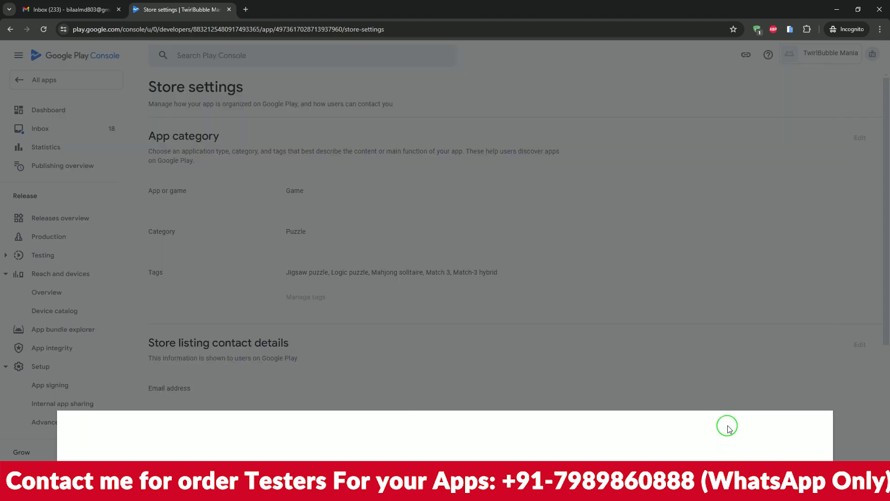
Open the store listing contact details for editing and copy the app's contact e-mail address from the Notepad notes
{"action": "scroll", "coordinate": [697, 369], "scroll_direction": "down", "scroll_amount": 4}
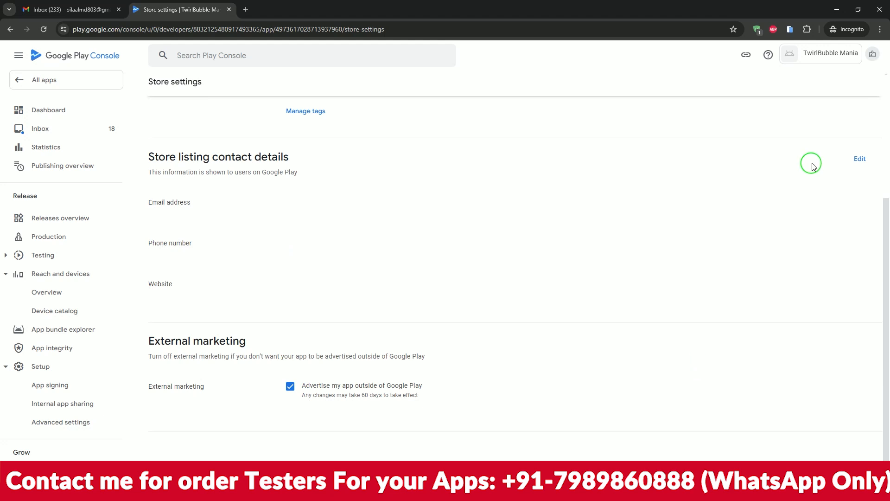
{"action": "left_click", "coordinate": [859, 157]}
{"action": "key", "text": "alt+Tab"}
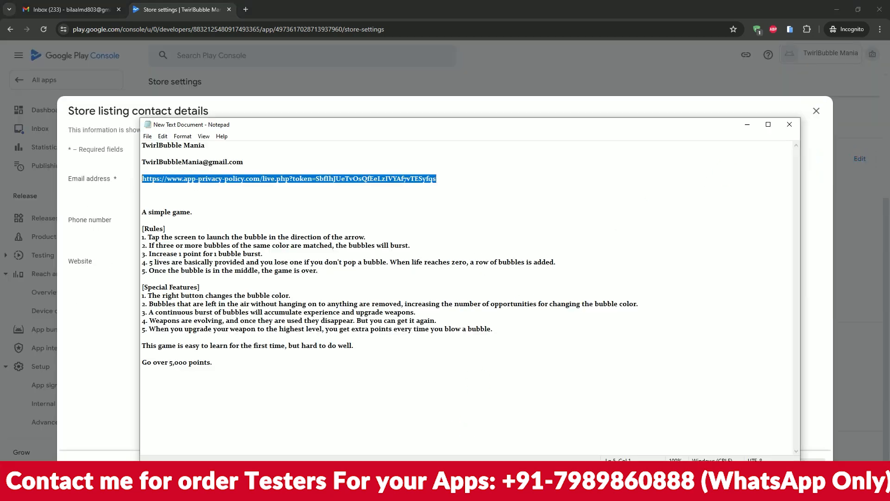
{"action": "left_click", "coordinate": [246, 166]}
{"action": "left_click_drag", "start_coordinate": [246, 166], "coordinate": [141, 162]}
{"action": "key", "text": "ctrl+c"}
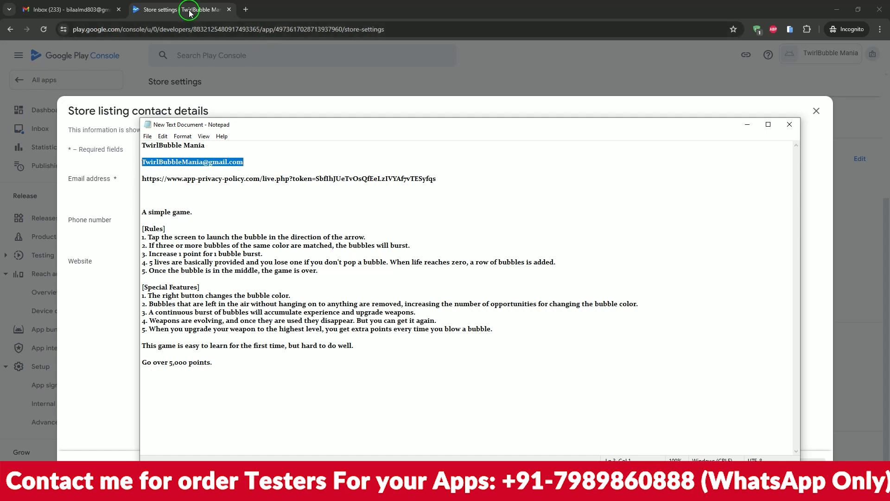
Fill in the contact e-mail in the store listing contact details, save and close the form
{"action": "left_click", "coordinate": [188, 9]}
{"action": "left_click", "coordinate": [327, 184]}
{"action": "key", "text": "ctrl+v"}
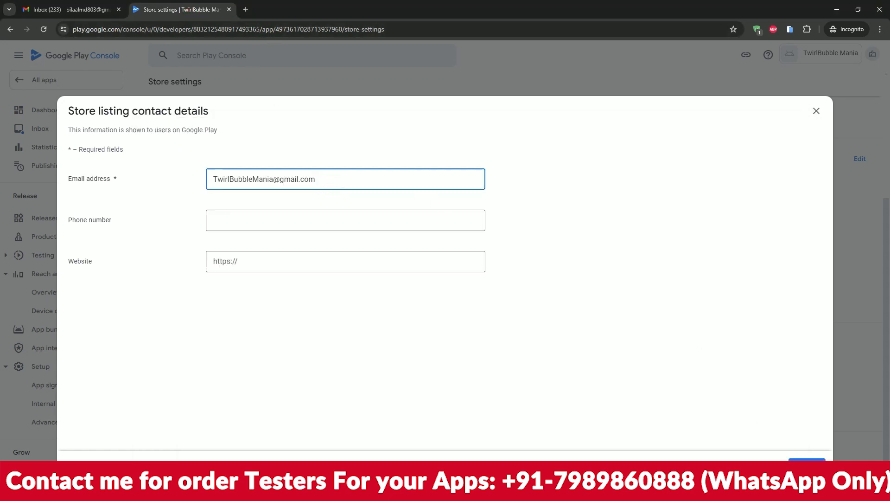
{"action": "left_click", "coordinate": [810, 468]}
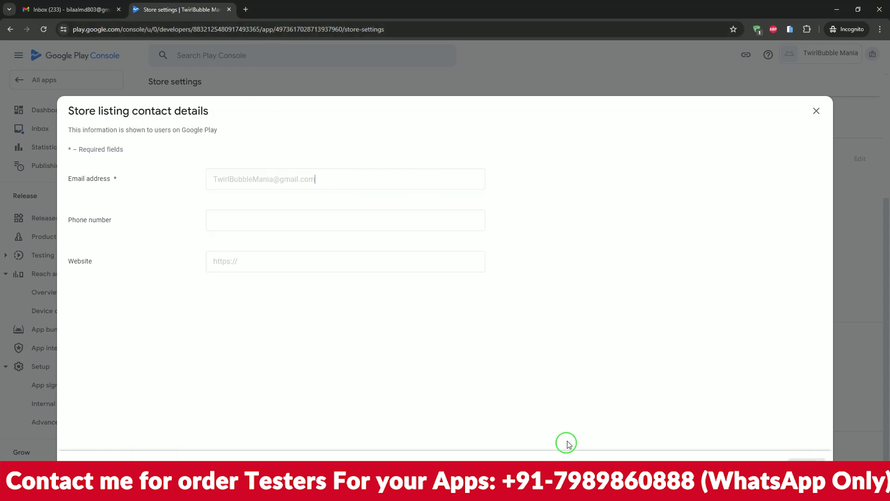
{"action": "left_click", "coordinate": [816, 111]}
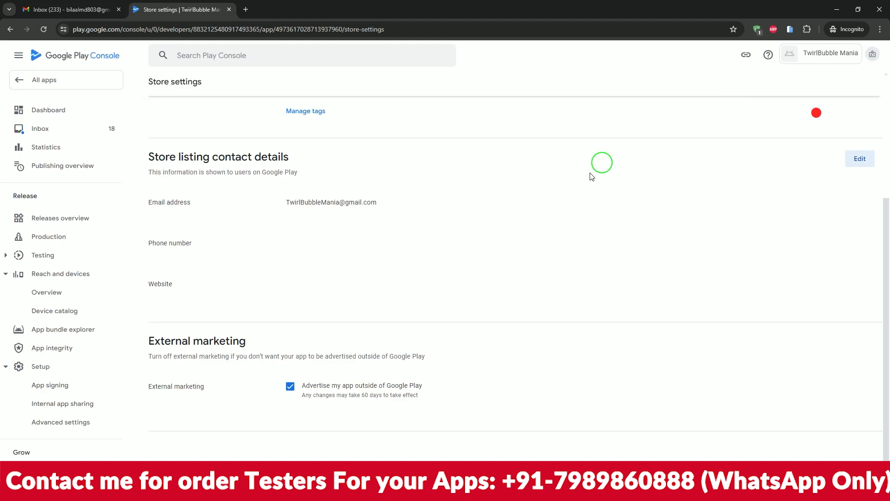
Return to the TwirlBubble Mania dashboard through the app list and open the store listing setup task
{"action": "scroll", "coordinate": [538, 286], "scroll_direction": "down", "scroll_amount": 1}
{"action": "scroll", "coordinate": [550, 287], "scroll_direction": "up", "scroll_amount": 4}
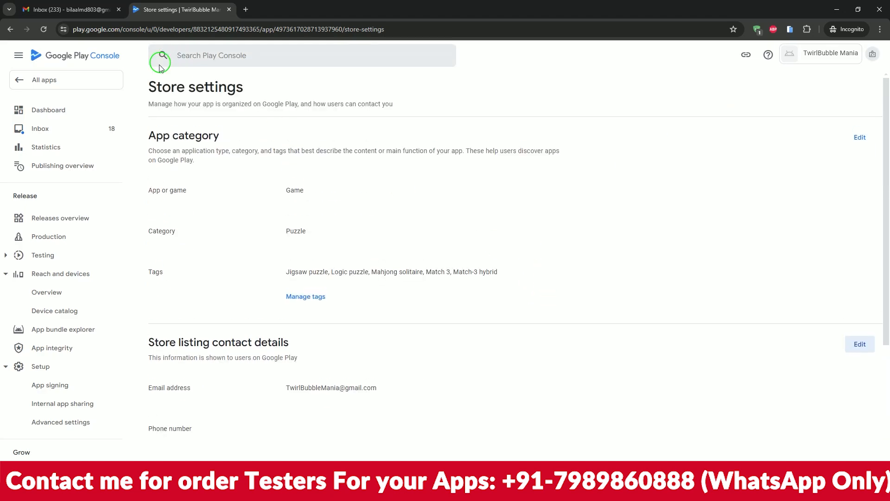
{"action": "left_click", "coordinate": [77, 85]}
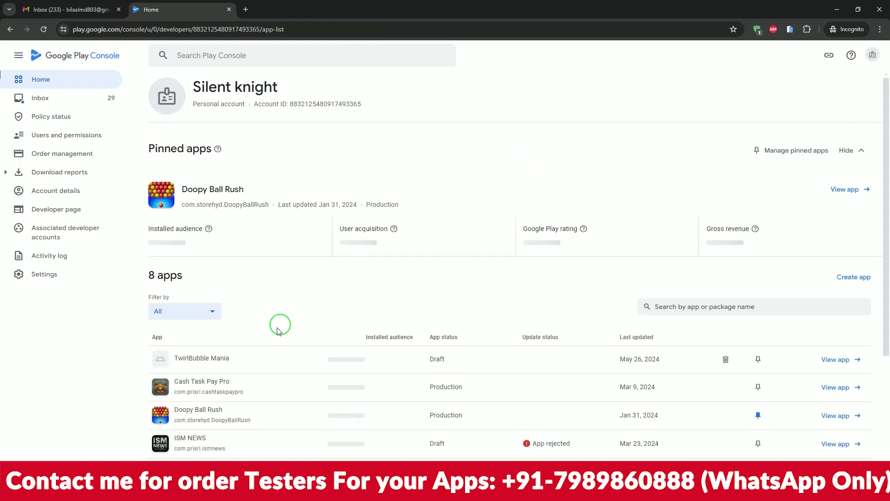
{"action": "left_click", "coordinate": [231, 364]}
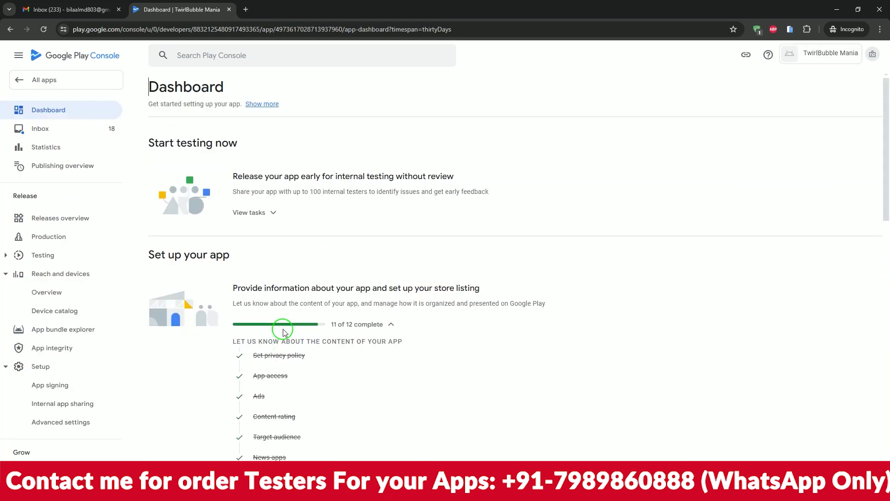
{"action": "scroll", "coordinate": [283, 332], "scroll_direction": "down", "scroll_amount": 4}
{"action": "scroll", "coordinate": [283, 332], "scroll_direction": "down", "scroll_amount": 2}
{"action": "left_click", "coordinate": [285, 332]}
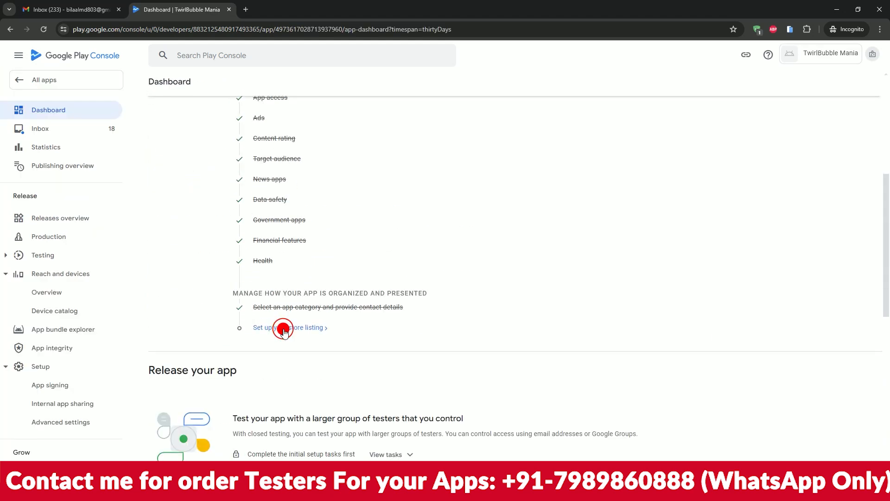
Set the short description to "This game is easy to learn for the first time, but hard to do well." from the Notepad notes
{"action": "scroll", "coordinate": [285, 332], "scroll_direction": "down", "scroll_amount": 1}
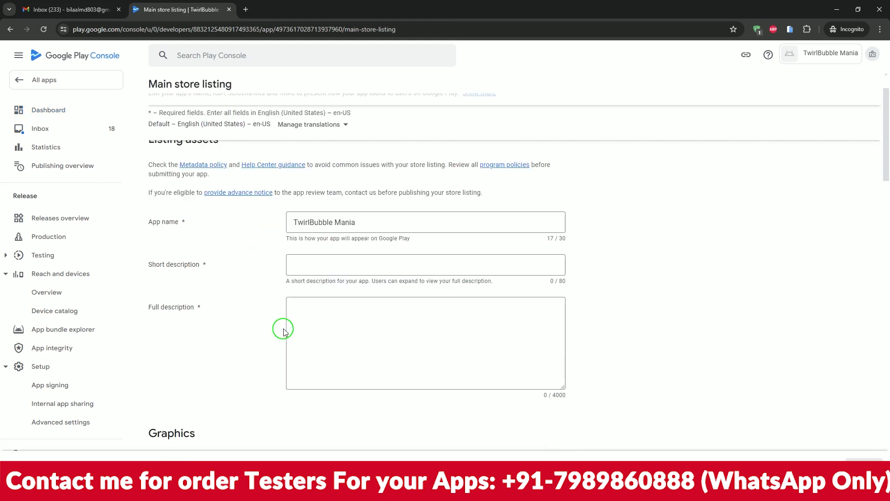
{"action": "left_click", "coordinate": [552, 492]}
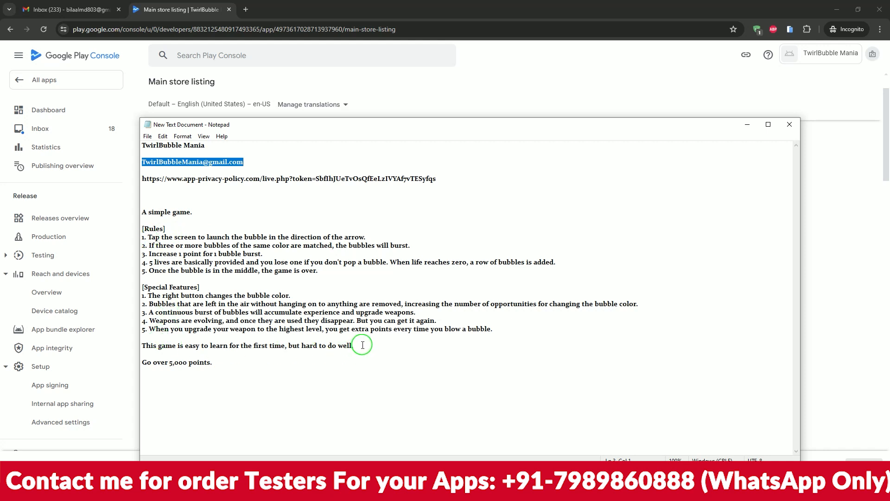
{"action": "left_click_drag", "start_coordinate": [357, 344], "coordinate": [144, 344]}
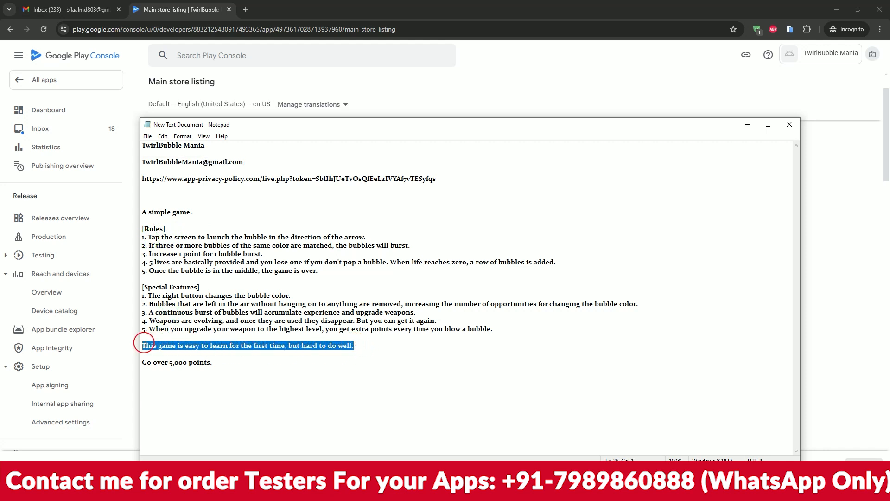
{"action": "left_click", "coordinate": [408, 90]}
{"action": "left_click", "coordinate": [326, 268]}
{"action": "key", "text": "ctrl+v"}
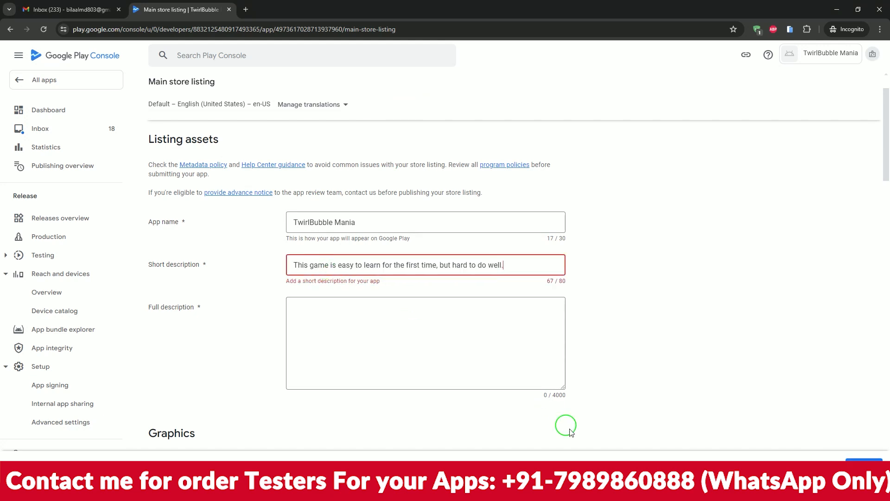
Fill the full description with the numbered rules and the [Special Features] list copied from the Notepad notes
{"action": "key", "text": "alt+Tab"}
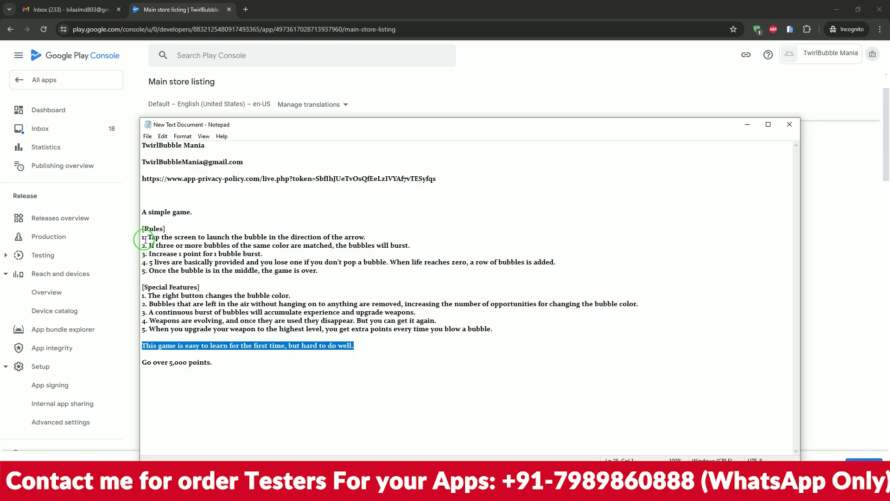
{"action": "left_click_drag", "start_coordinate": [145, 238], "coordinate": [493, 329]}
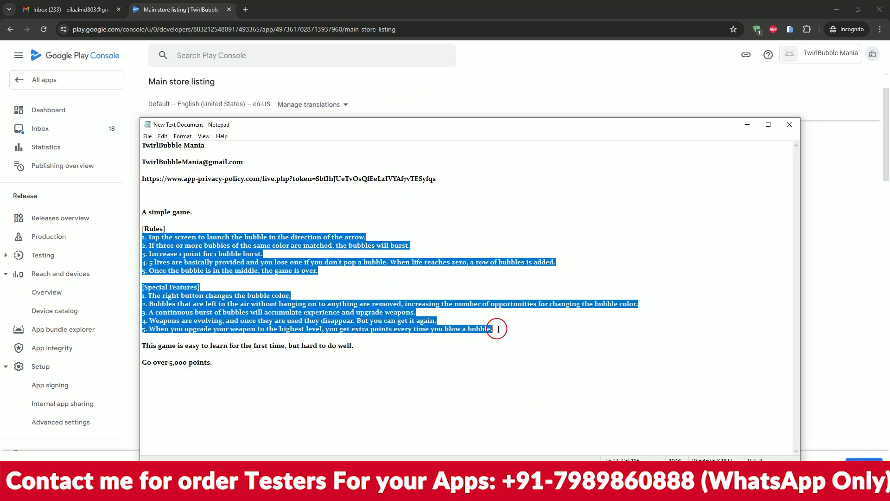
{"action": "left_click", "coordinate": [508, 61]}
{"action": "left_click", "coordinate": [385, 332]}
{"action": "key", "text": "ctrl+v"}
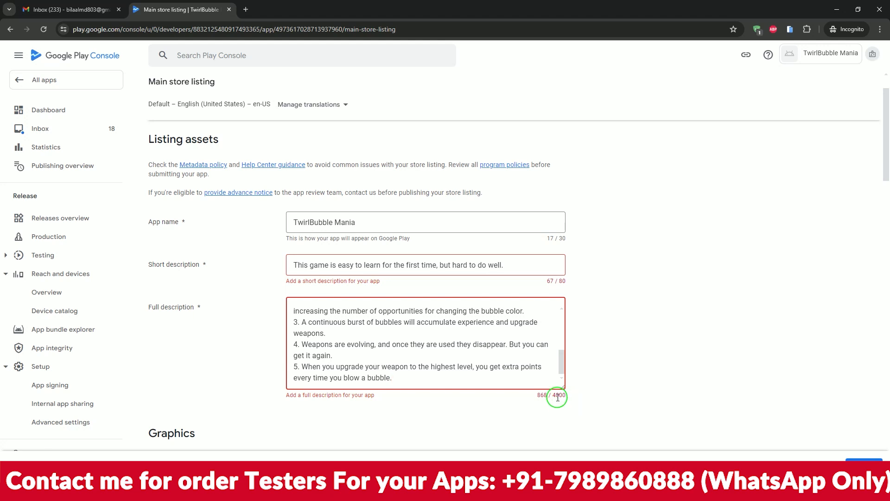
{"action": "left_click_drag", "start_coordinate": [554, 396], "coordinate": [573, 396]}
Start the app icon upload and copy the path of the android_spinBubble folder from File Explorer
{"action": "scroll", "coordinate": [539, 397], "scroll_direction": "down", "scroll_amount": 2}
{"action": "scroll", "coordinate": [476, 330], "scroll_direction": "down", "scroll_amount": 2}
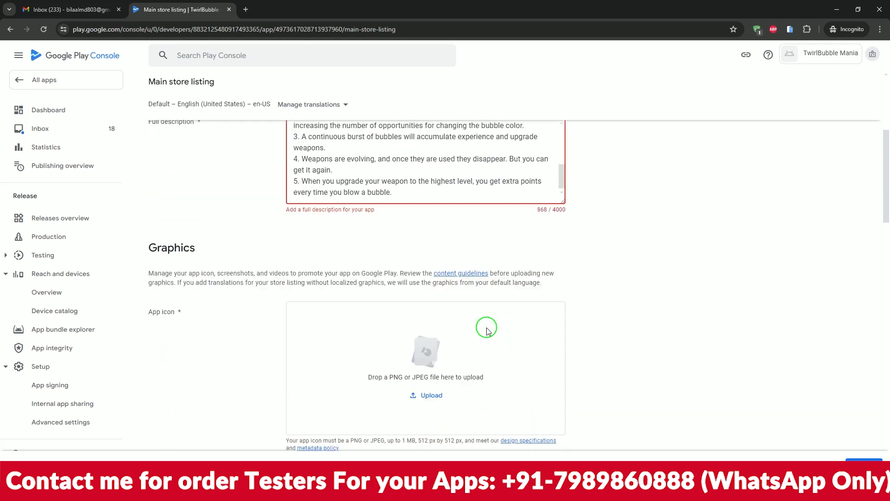
{"action": "left_click", "coordinate": [428, 397]}
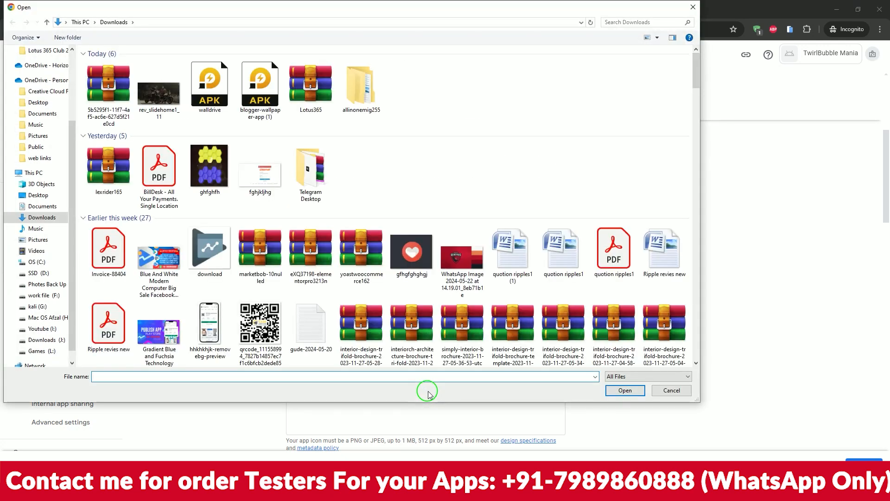
{"action": "mouse_move", "coordinate": [236, 491]}
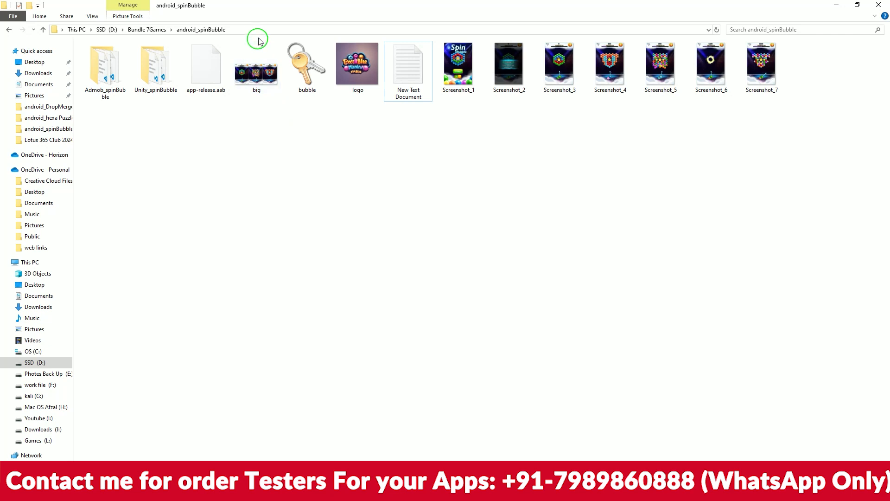
{"action": "left_click", "coordinate": [258, 27]}
{"action": "key", "text": "ctrl+c"}
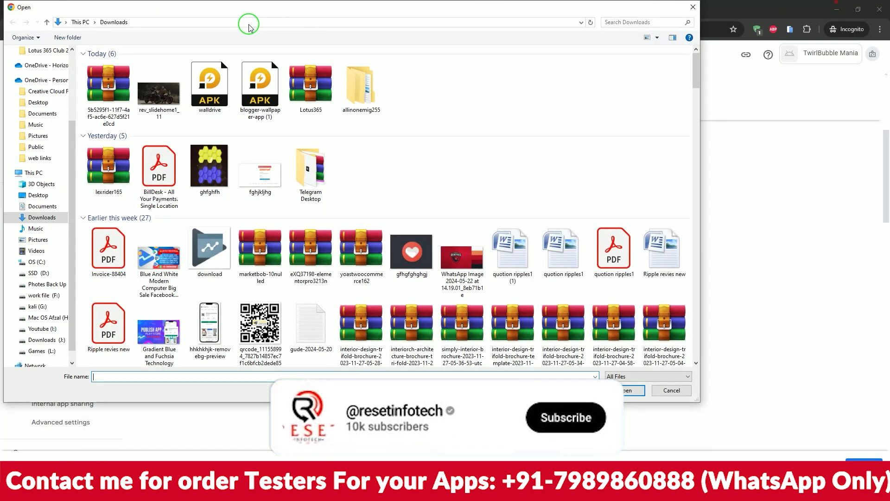
Go to the android_spinBubble folder in the file chooser and try to upload the logo image as app icon
{"action": "left_click", "coordinate": [249, 25]}
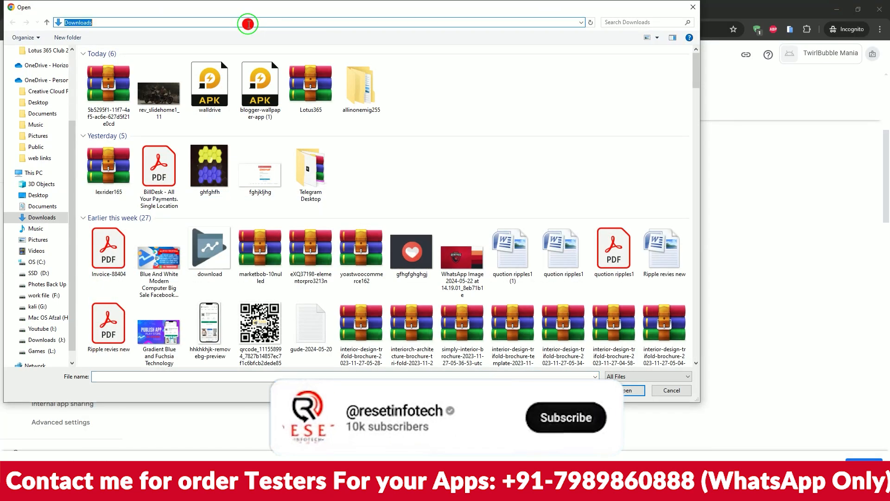
{"action": "key", "text": "ctrl+v"}
{"action": "key", "text": "Return"}
{"action": "double_click", "coordinate": [364, 71]}
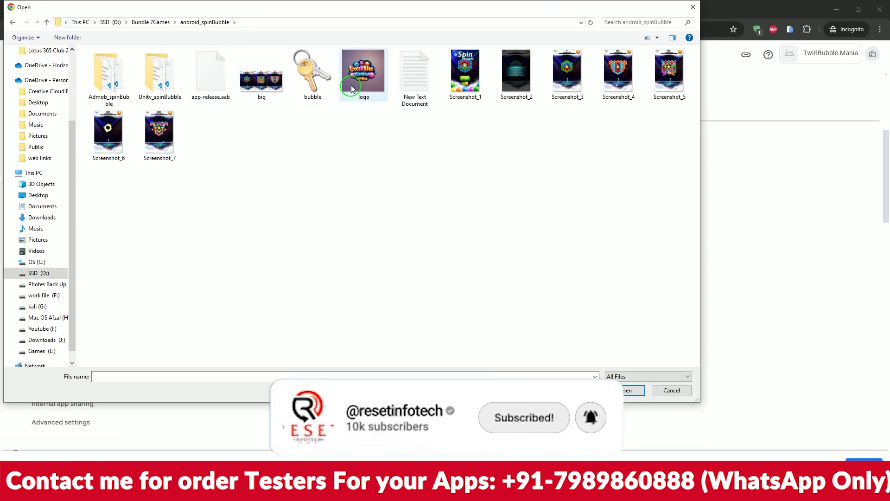
Upload the image named big from the android_spinBubble folder as the feature graphic
{"action": "scroll", "coordinate": [276, 276], "scroll_direction": "down", "scroll_amount": 2}
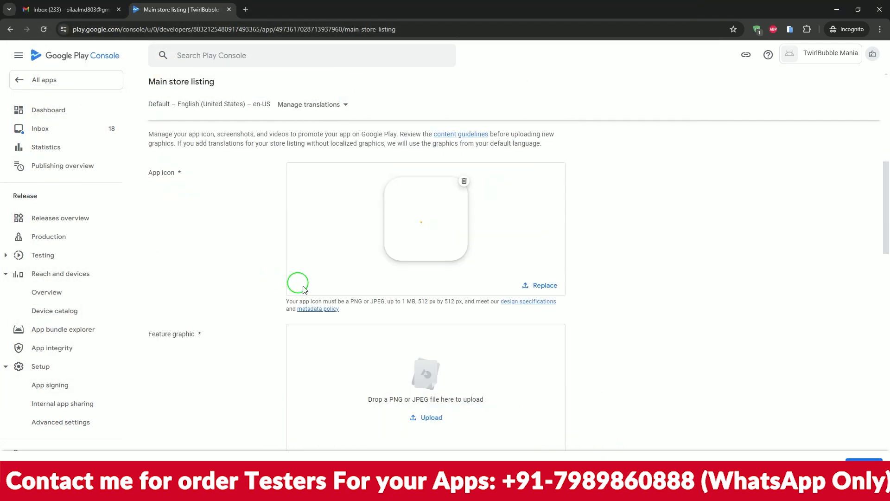
{"action": "left_click", "coordinate": [425, 420]}
{"action": "double_click", "coordinate": [264, 83]}
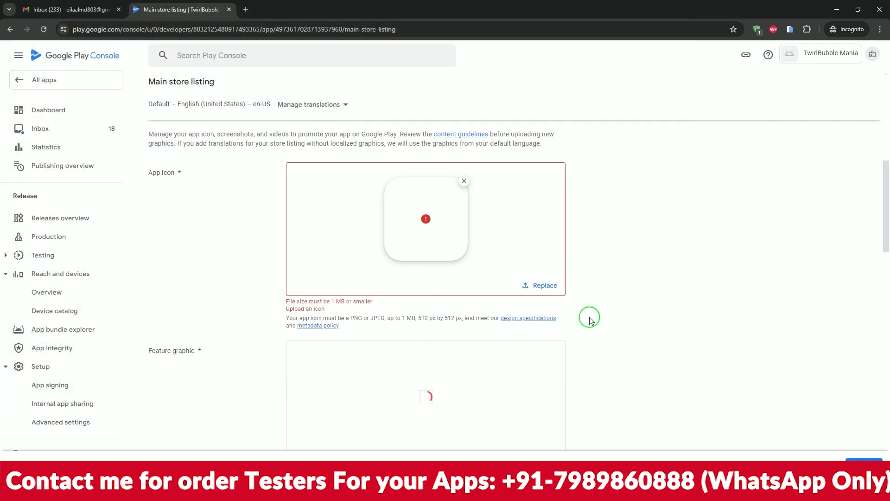
{"action": "scroll", "coordinate": [590, 320], "scroll_direction": "down", "scroll_amount": 1}
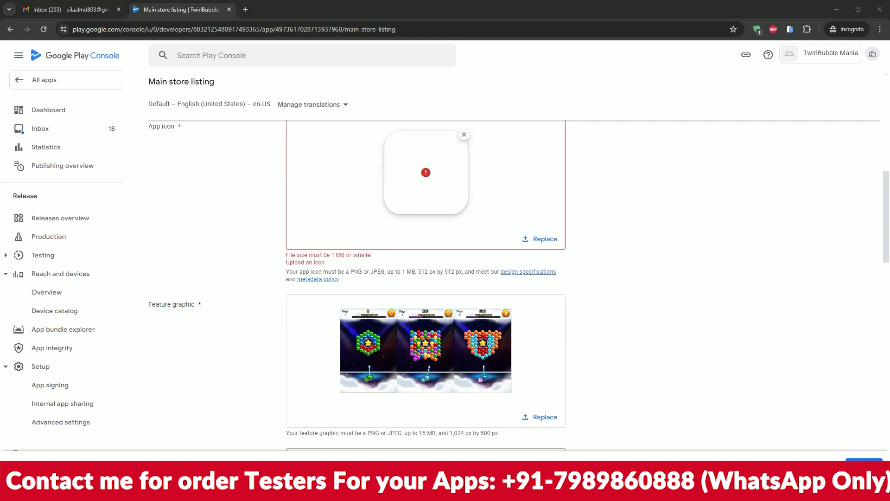
Switch to Photoshop, create a new 512 x 512 px document at 100 ppi and float its window
{"action": "left_click", "coordinate": [98, 220]}
{"action": "left_click_drag", "start_coordinate": [140, 117], "coordinate": [418, 38]}
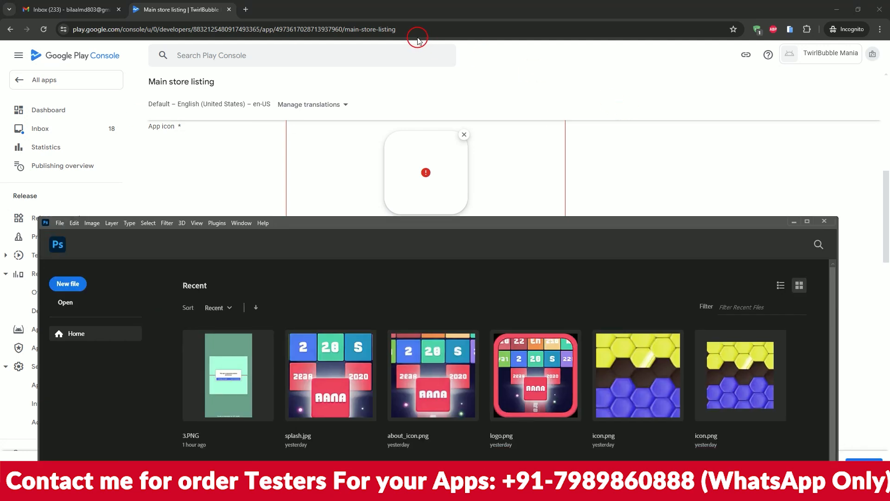
{"action": "double_click", "coordinate": [479, 224]}
{"action": "left_click", "coordinate": [32, 65]}
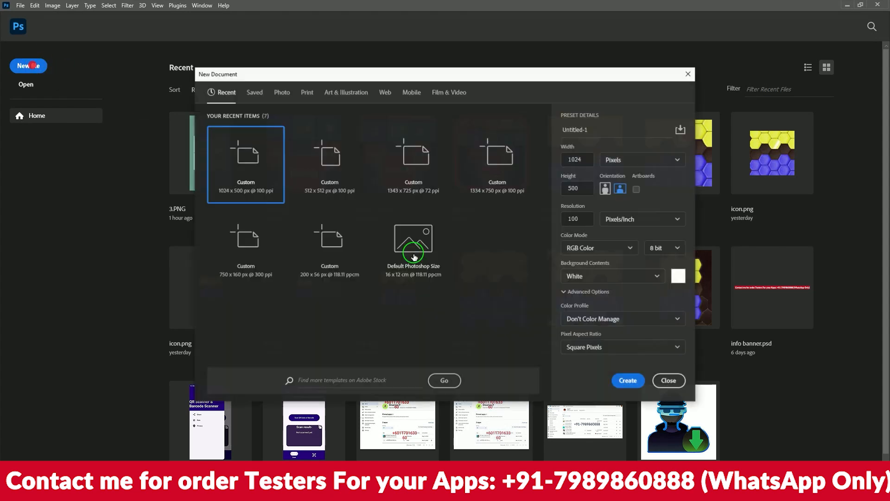
{"action": "left_click", "coordinate": [328, 175]}
{"action": "left_click", "coordinate": [628, 381]}
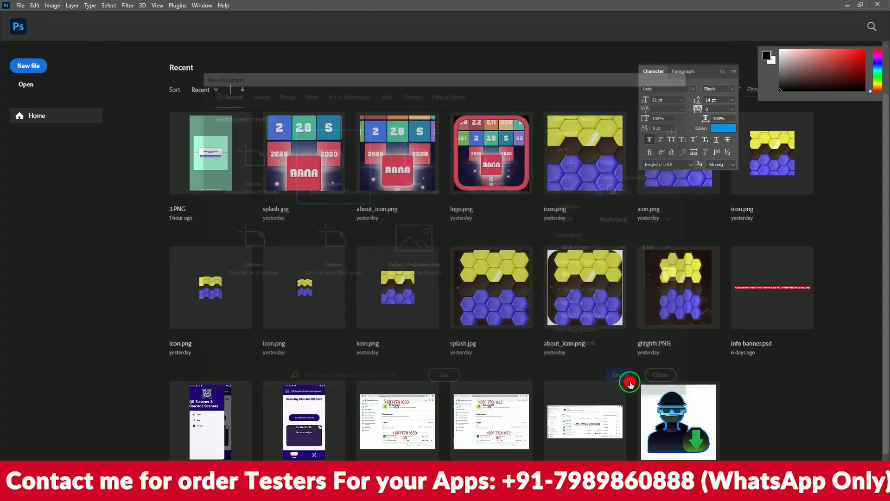
{"action": "left_click_drag", "start_coordinate": [70, 64], "coordinate": [70, 95]}
Open the logo image from the android_spinBubble folder inside Bundle 7Games
{"action": "double_click", "coordinate": [622, 274]}
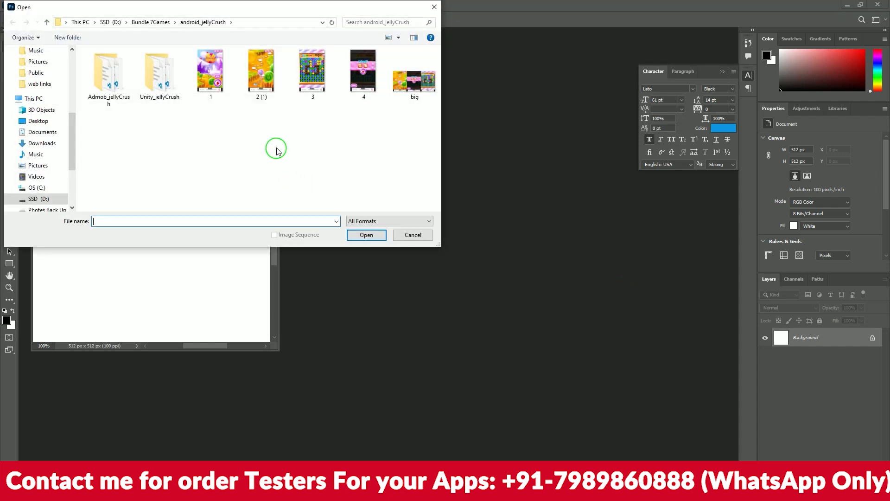
{"action": "left_click", "coordinate": [151, 22]}
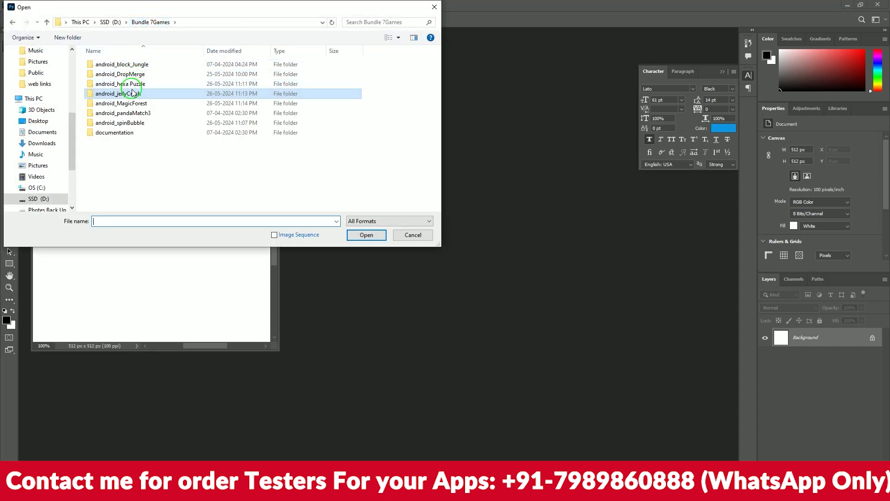
{"action": "double_click", "coordinate": [132, 122]}
{"action": "double_click", "coordinate": [363, 72]}
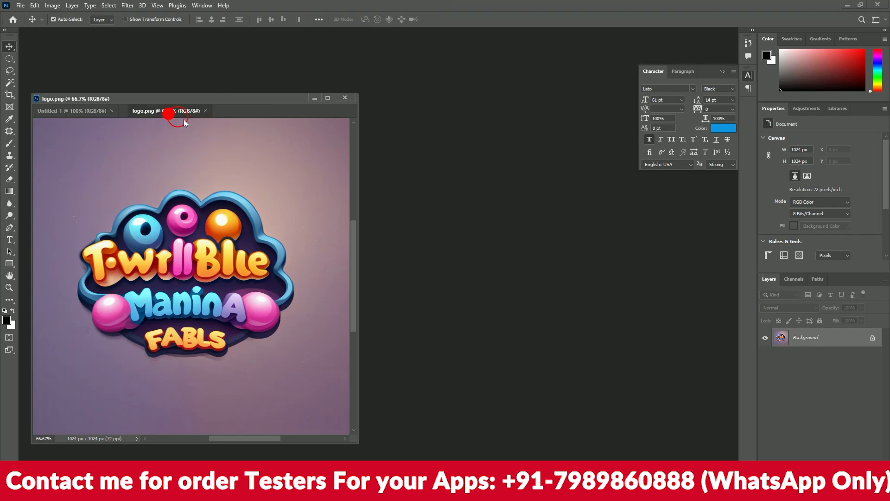
Float the logo window, copy the logo artwork into the 512 x 512 px document and enlarge that document's window
{"action": "left_click_drag", "start_coordinate": [183, 120], "coordinate": [372, 118]}
{"action": "left_click_drag", "start_coordinate": [435, 227], "coordinate": [195, 213]}
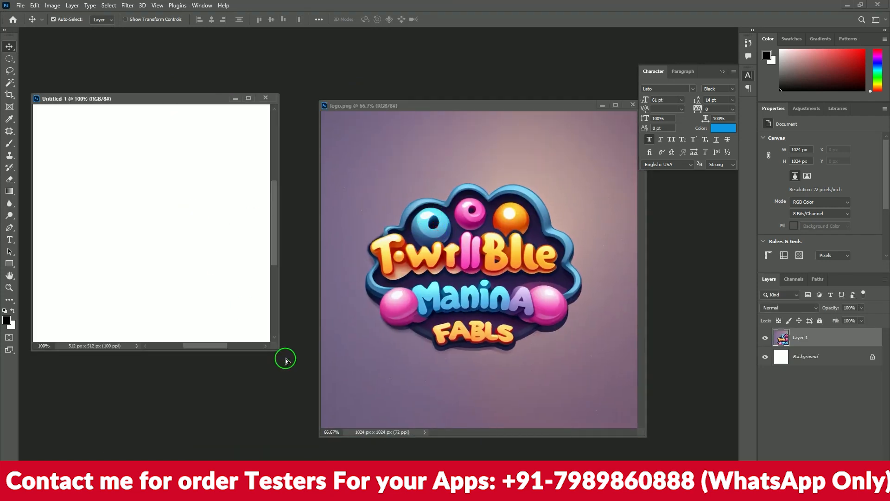
{"action": "left_click_drag", "start_coordinate": [279, 351], "coordinate": [554, 454]}
{"action": "key", "text": "ctrl+minus"}
{"action": "key", "text": "ctrl+minus"}
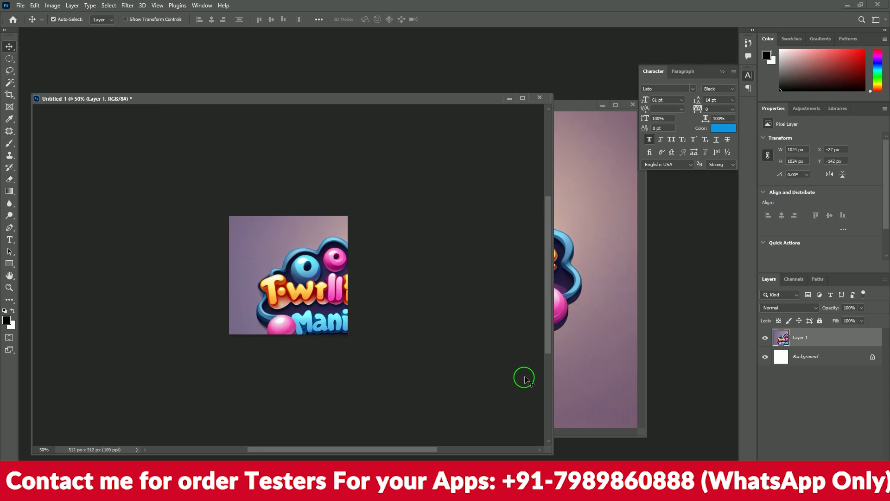
Scale the logo layer to about 720 x 808 px and centre its emblem on the canvas at about X -98 px, Y -148 px
{"action": "left_click_drag", "start_coordinate": [309, 298], "coordinate": [263, 264]}
{"action": "key", "text": "ctrl+t"}
{"action": "left_click_drag", "start_coordinate": [377, 310], "coordinate": [371, 318]}
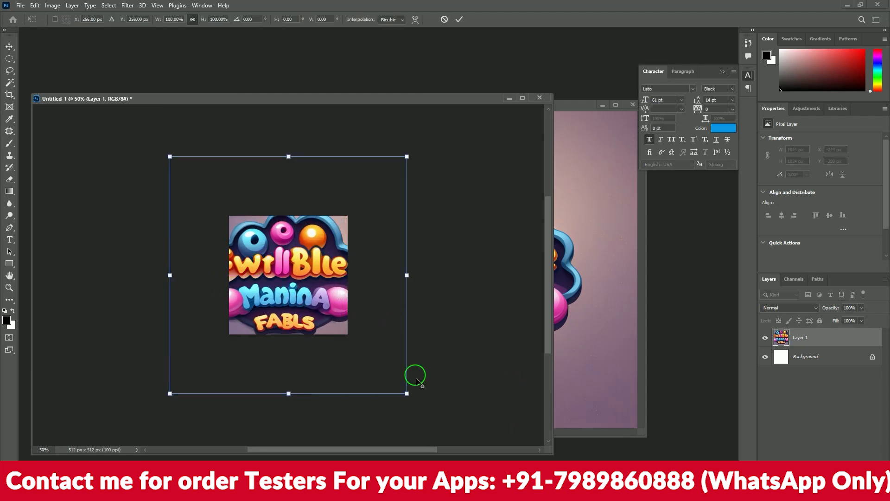
{"action": "left_click_drag", "start_coordinate": [409, 394], "coordinate": [372, 366]}
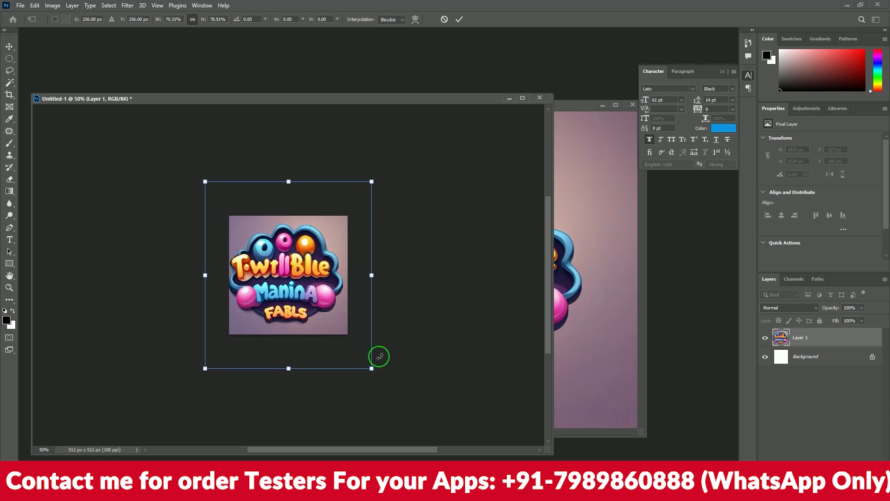
{"action": "key", "text": "Return"}
{"action": "key", "text": "Right"}
{"action": "key", "text": "Right"}
{"action": "key", "text": "Right"}
{"action": "key", "text": "Right"}
{"action": "key", "text": "Right"}
{"action": "key", "text": "Right"}
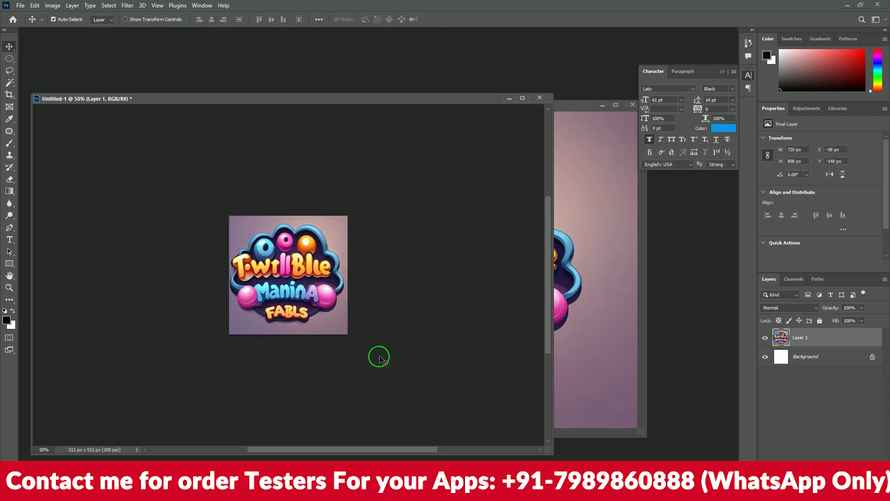
Save a PNG copy of the icon document as new logo in the android_spinBubble folder
{"action": "key", "text": "ctrl+s"}
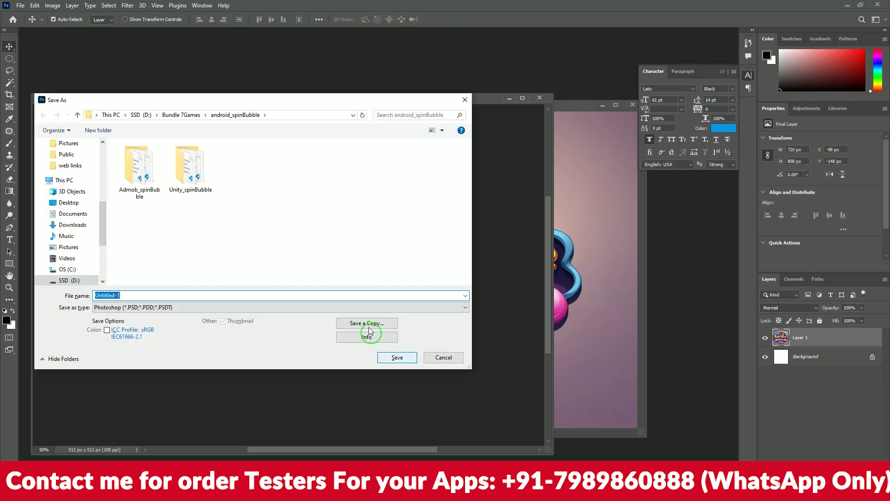
{"action": "left_click", "coordinate": [366, 323]}
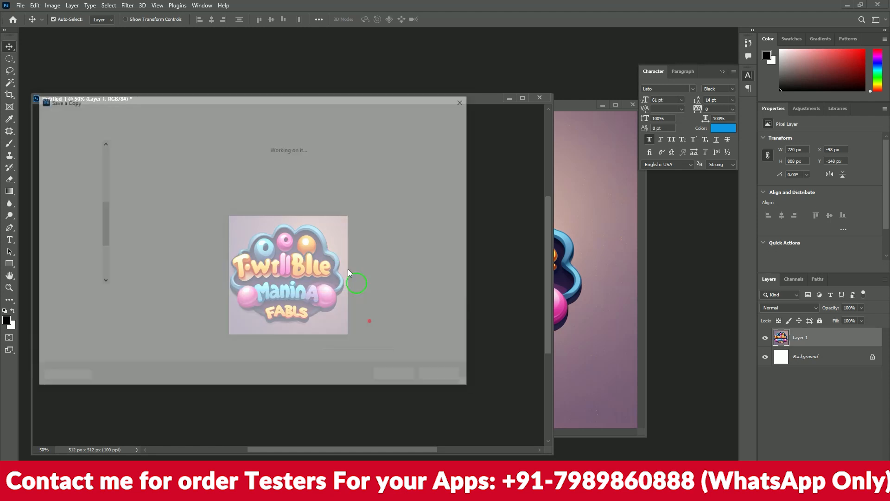
{"action": "left_click", "coordinate": [273, 308]}
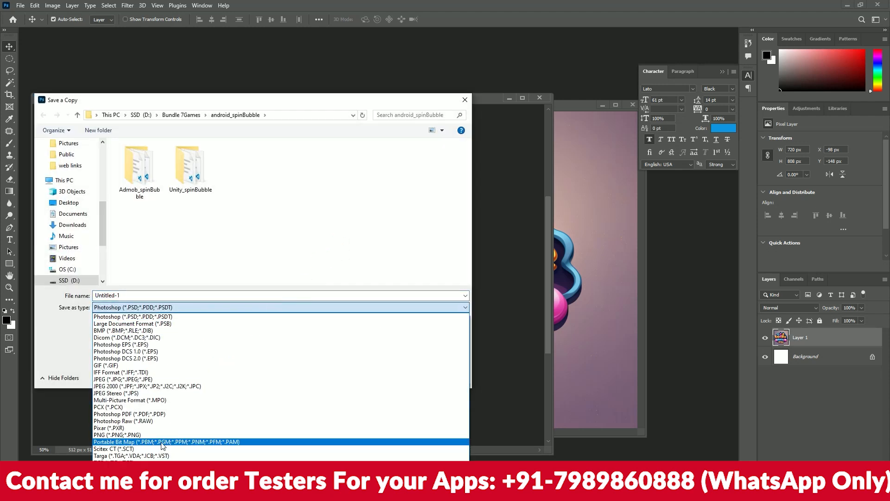
{"action": "left_click", "coordinate": [157, 435]}
{"action": "left_click", "coordinate": [133, 294]}
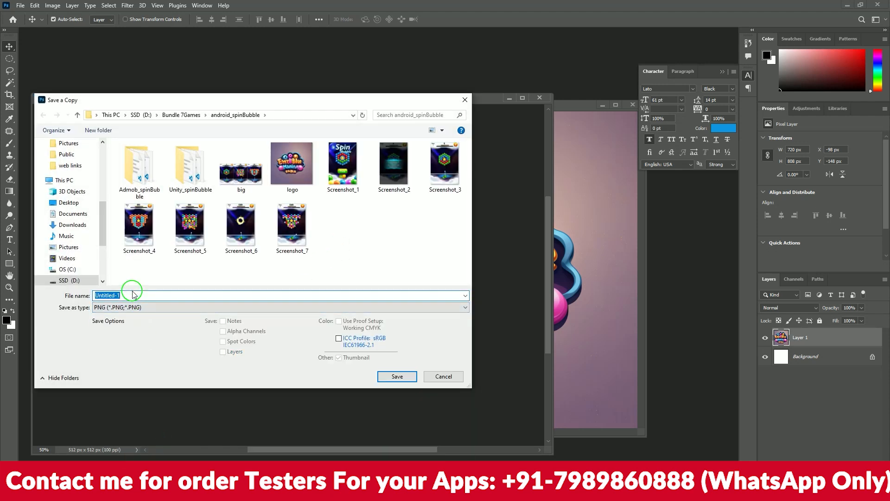
{"action": "type", "text": "new logo"}
{"action": "key", "text": "Return"}
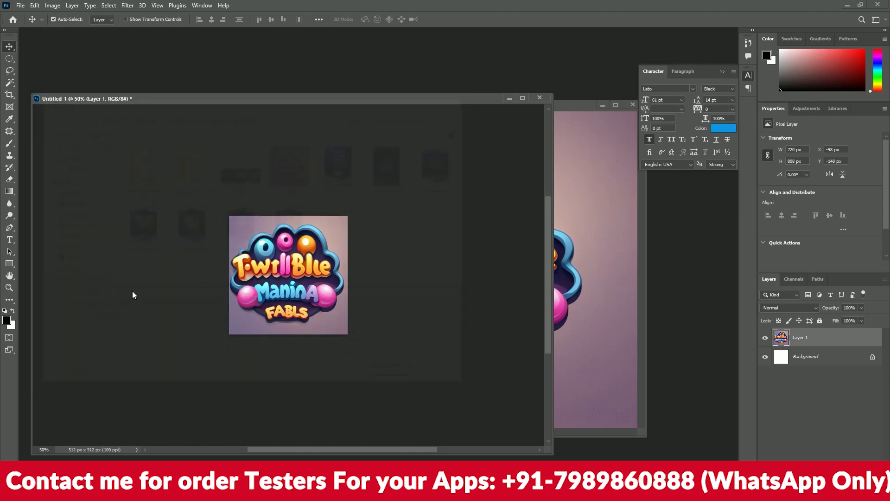
{"action": "key", "text": "Return"}
Switch to Google Play Console and replace the rejected app icon with the new logo image
{"action": "left_click", "coordinate": [605, 452]}
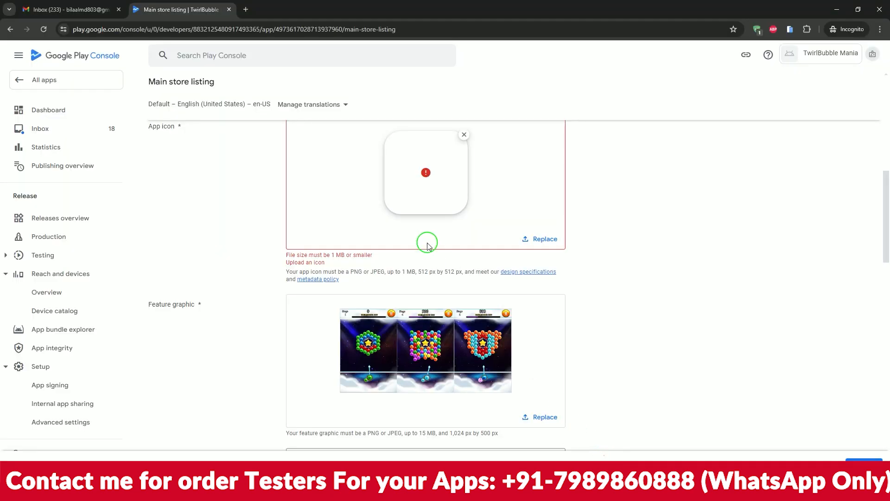
{"action": "left_click", "coordinate": [464, 135]}
{"action": "left_click", "coordinate": [425, 210]}
{"action": "left_click", "coordinate": [413, 81]}
{"action": "double_click", "coordinate": [413, 81]}
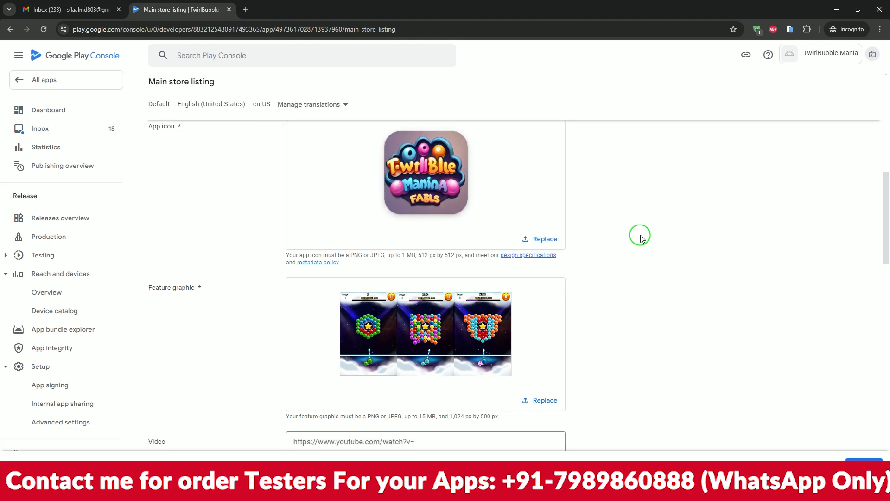
Upload Screenshot_1 through Screenshot_7 from the android_spinBubble folder as the phone screenshots
{"action": "scroll", "coordinate": [649, 242], "scroll_direction": "down", "scroll_amount": 5}
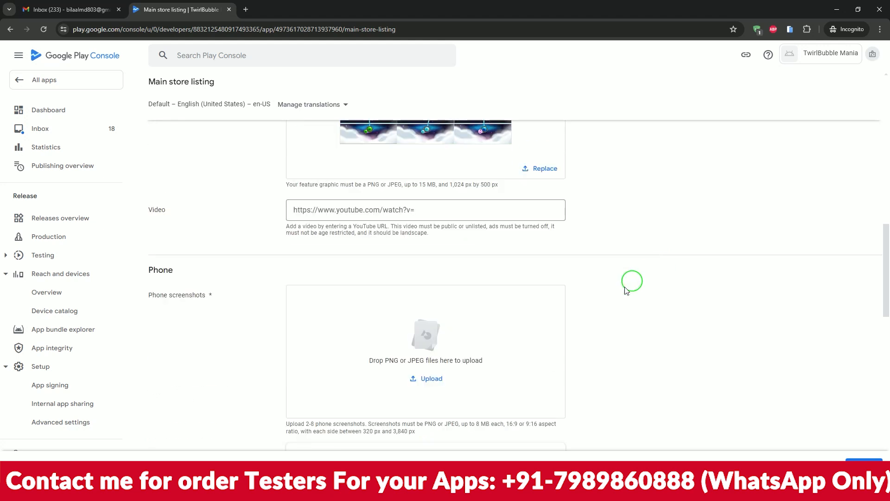
{"action": "left_click", "coordinate": [429, 383]}
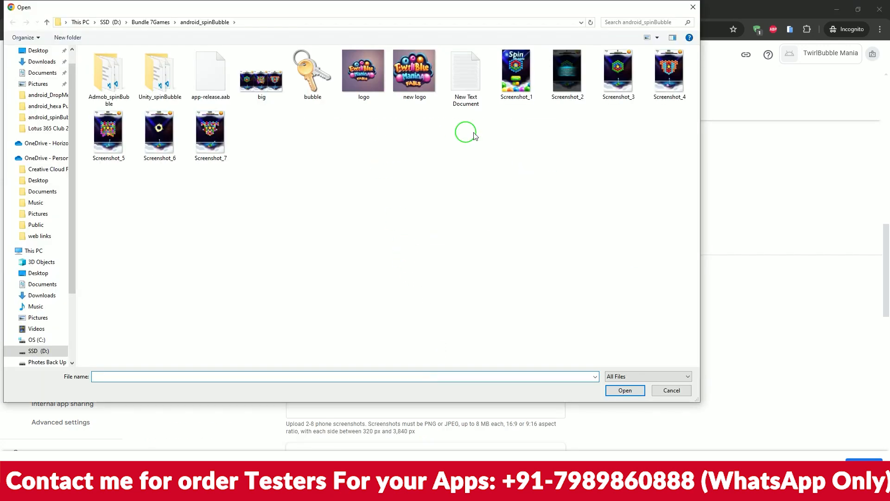
{"action": "left_click", "coordinate": [530, 83]}
{"action": "left_click", "coordinate": [210, 135], "text": "shift"}
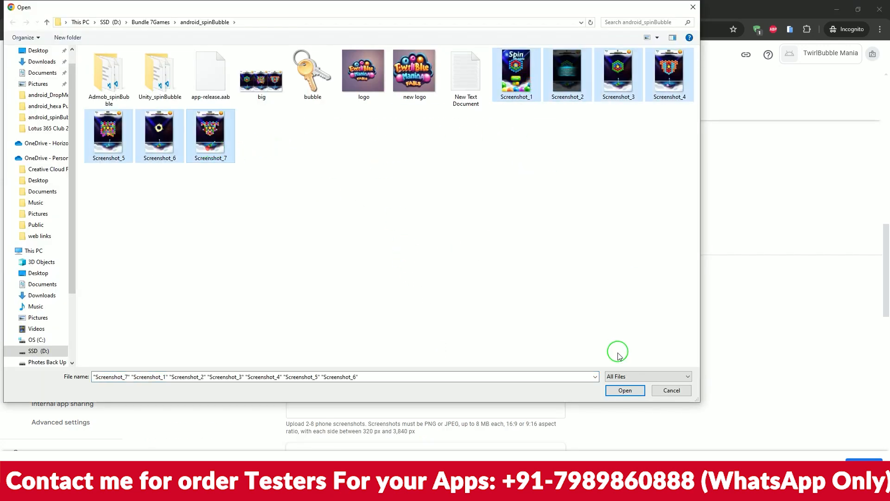
{"action": "left_click", "coordinate": [616, 390]}
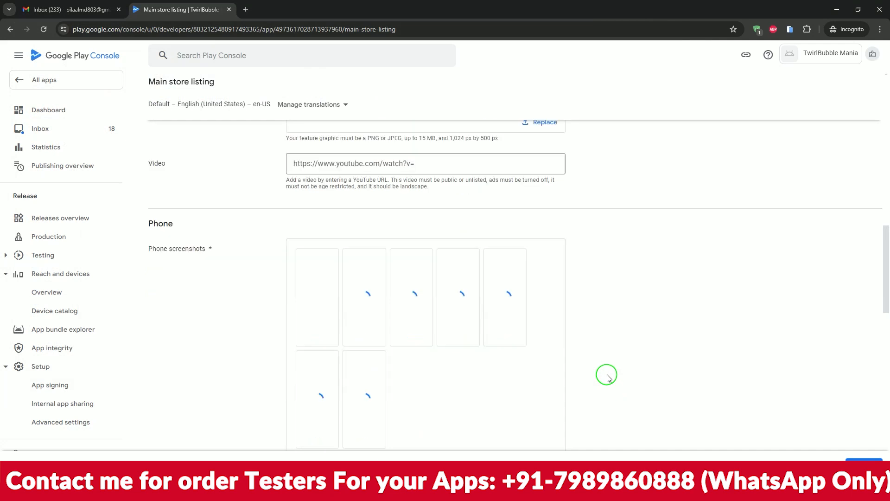
Upload Screenshot_1 through Screenshot_7 as the 7-inch tablet screenshots
{"action": "scroll", "coordinate": [608, 377], "scroll_direction": "down", "scroll_amount": 6}
{"action": "scroll", "coordinate": [605, 371], "scroll_direction": "down", "scroll_amount": 3}
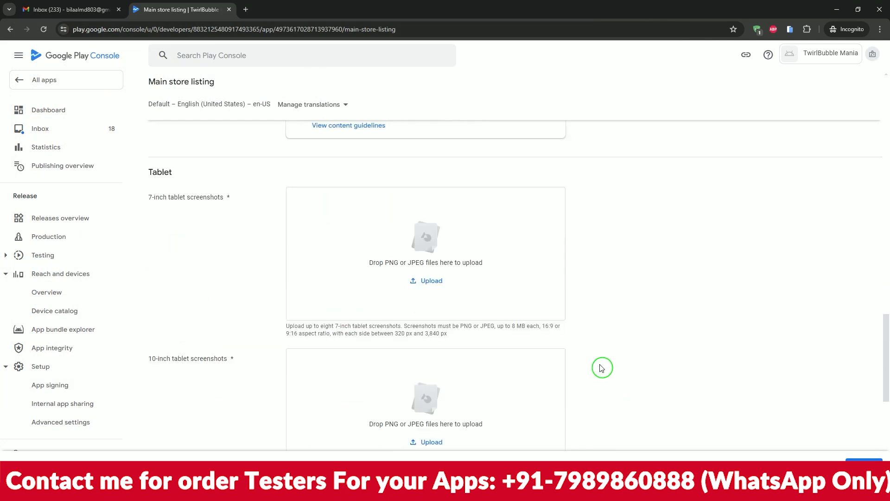
{"action": "scroll", "coordinate": [439, 280], "scroll_direction": "up", "scroll_amount": 2}
{"action": "left_click", "coordinate": [439, 280]}
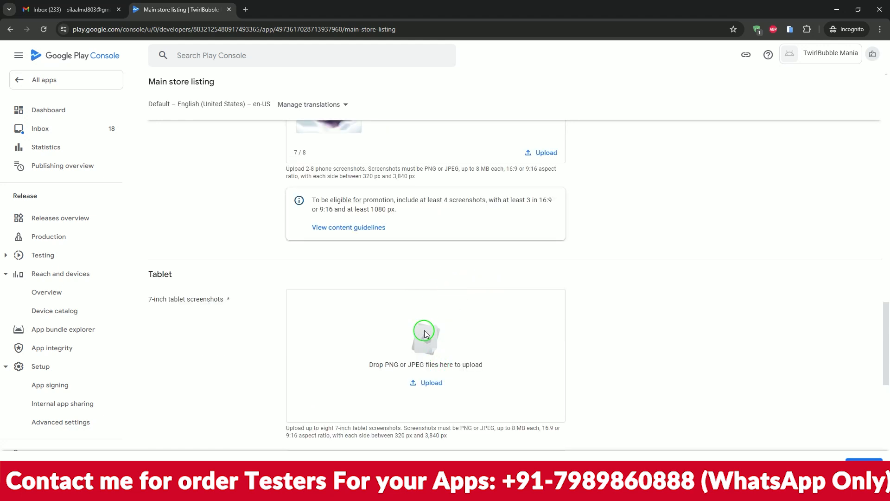
{"action": "scroll", "coordinate": [425, 333], "scroll_direction": "up", "scroll_amount": 14}
{"action": "scroll", "coordinate": [424, 333], "scroll_direction": "down", "scroll_amount": 15}
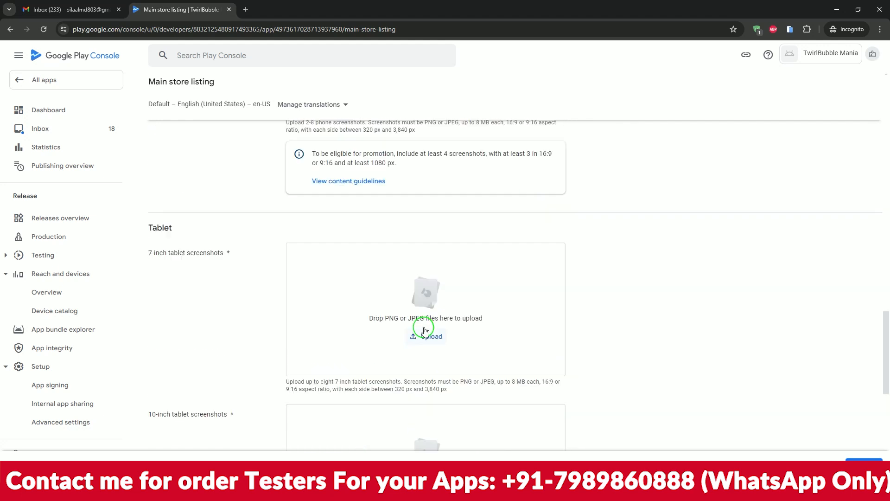
{"action": "left_click", "coordinate": [425, 335]}
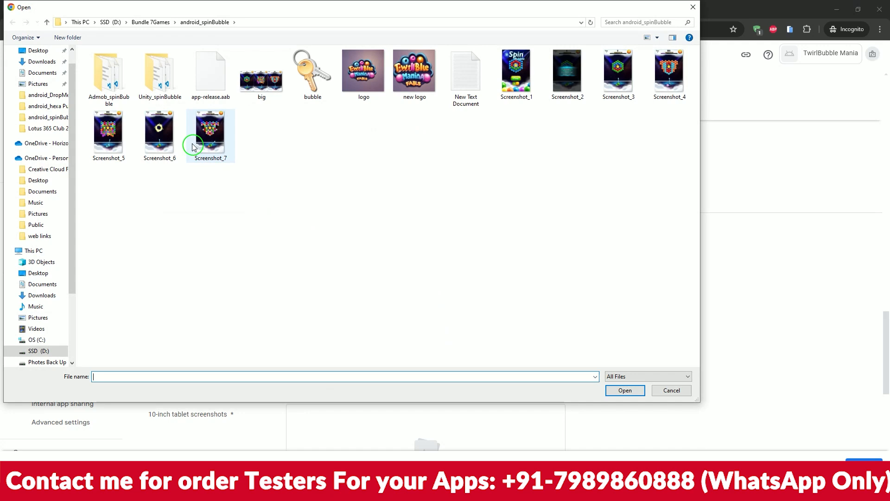
{"action": "left_click", "coordinate": [512, 79]}
{"action": "left_click", "coordinate": [192, 147], "text": "shift"}
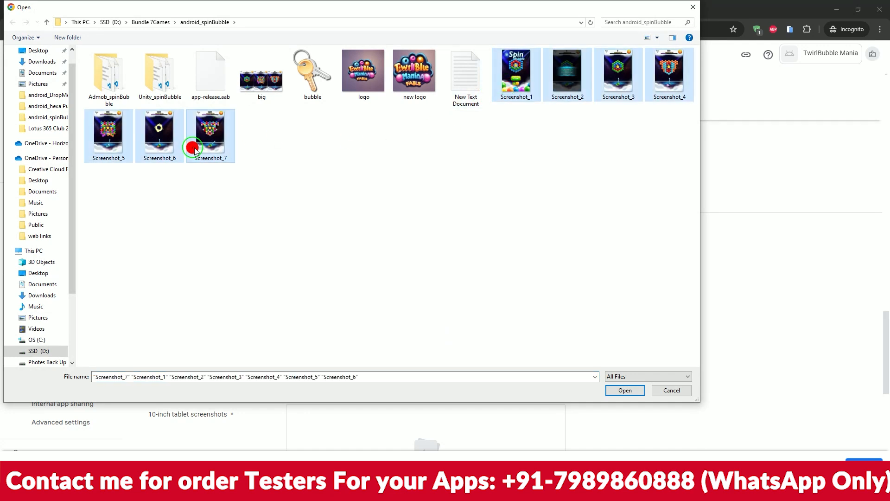
{"action": "left_click", "coordinate": [604, 392]}
Try to upload Screenshot_1 through Screenshot_7 as the 10-inch tablet screenshots
{"action": "scroll", "coordinate": [580, 338], "scroll_direction": "down", "scroll_amount": 10}
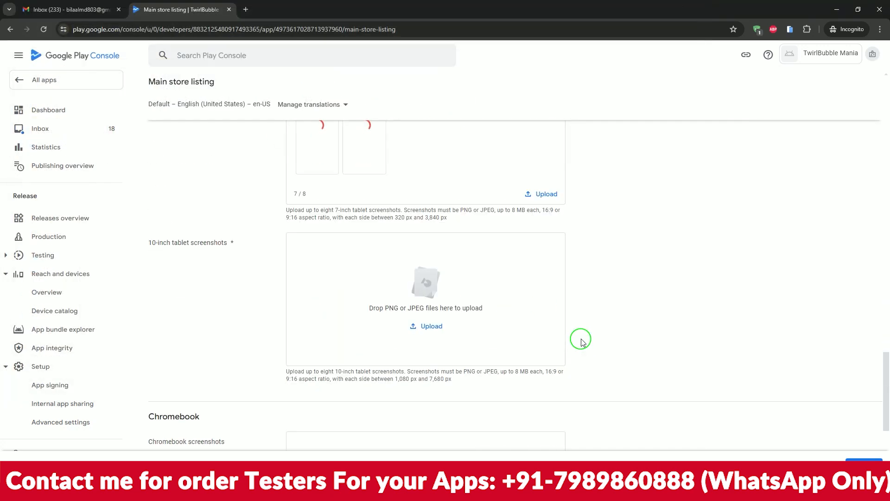
{"action": "left_click", "coordinate": [427, 280]}
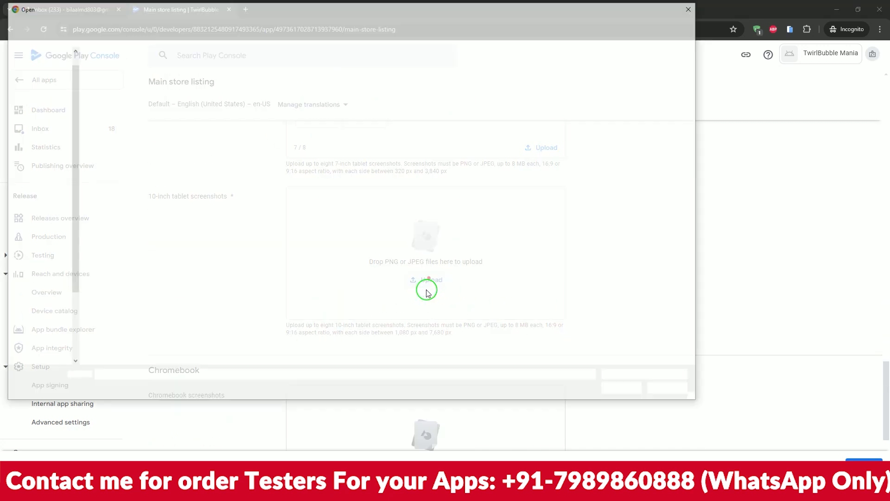
{"action": "left_click", "coordinate": [515, 76]}
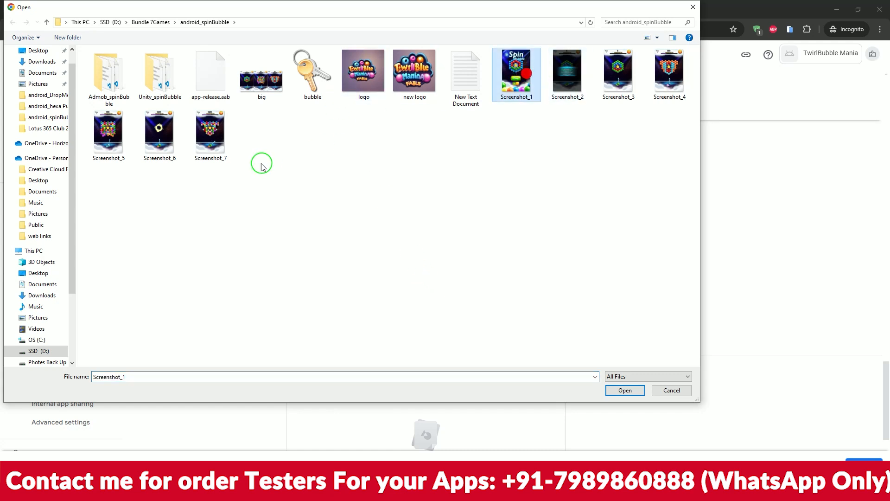
{"action": "left_click", "coordinate": [209, 155], "text": "shift"}
{"action": "left_click", "coordinate": [625, 390]}
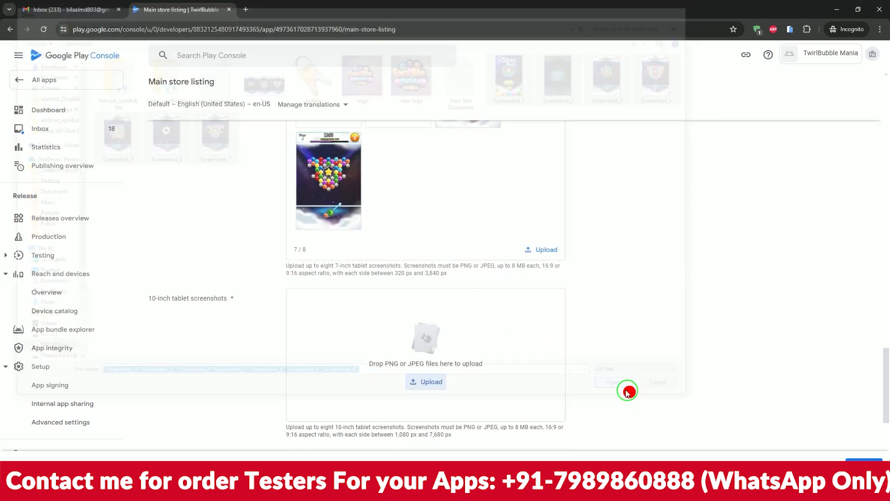
Remove all the rejected images from the 10-inch tablet screenshots
{"action": "scroll", "coordinate": [598, 334], "scroll_direction": "down", "scroll_amount": 8}
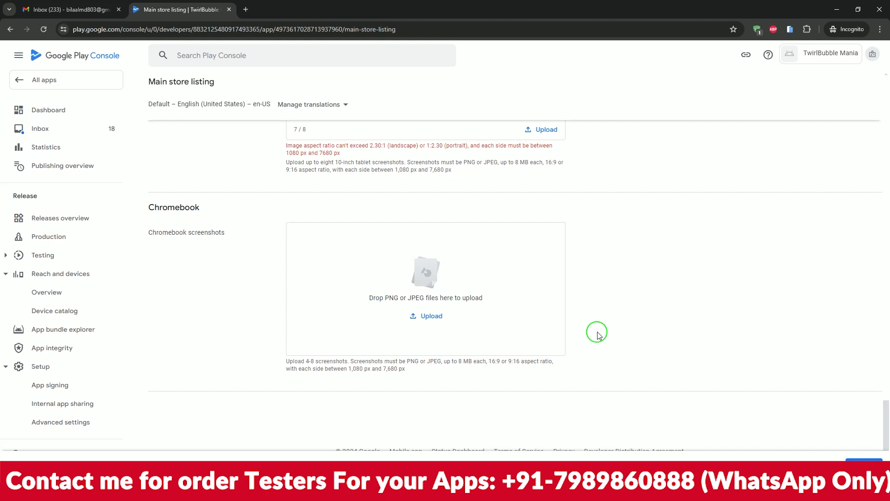
{"action": "scroll", "coordinate": [627, 321], "scroll_direction": "up", "scroll_amount": 5}
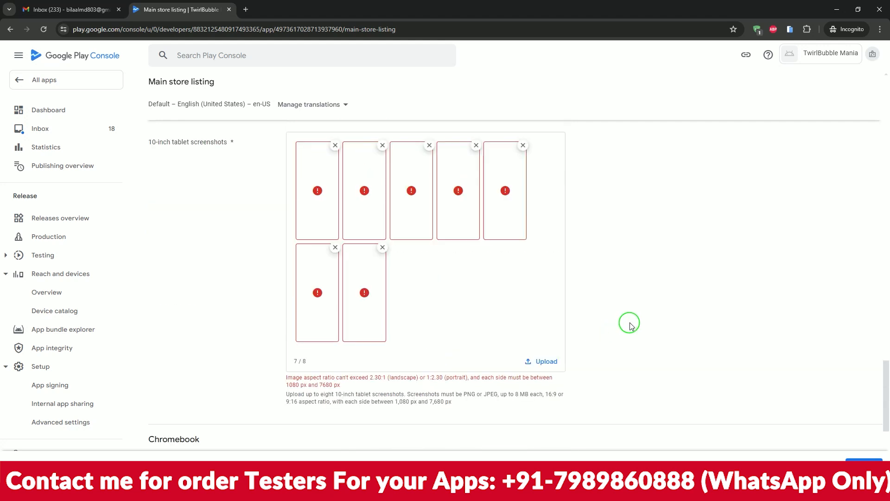
{"action": "left_click", "coordinate": [523, 145]}
{"action": "left_click", "coordinate": [476, 145]}
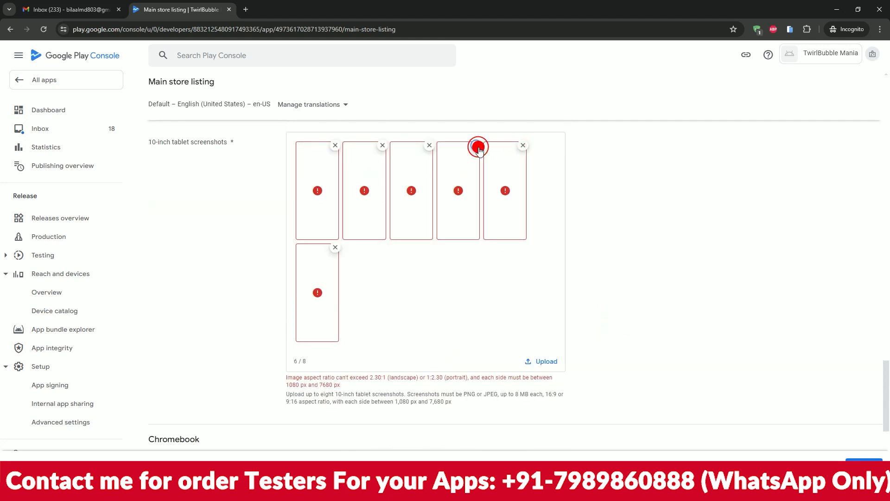
{"action": "left_click", "coordinate": [536, 145]}
{"action": "left_click", "coordinate": [516, 146]}
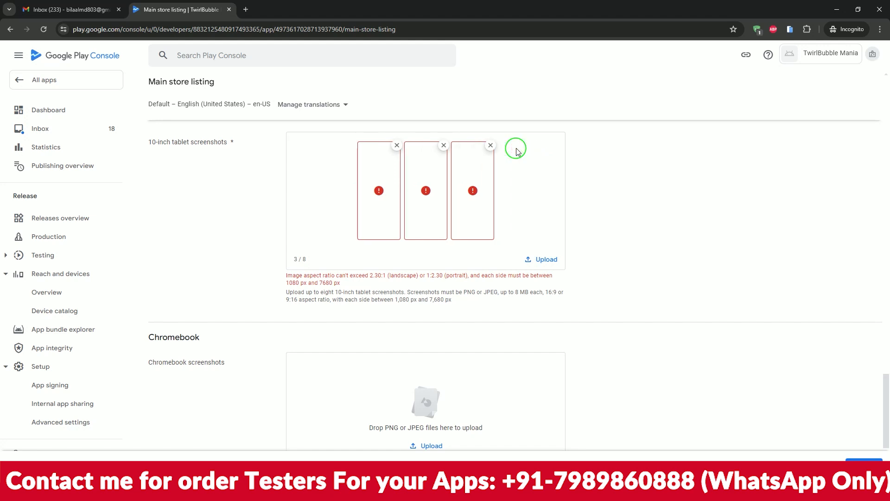
{"action": "left_click", "coordinate": [490, 145]}
{"action": "left_click", "coordinate": [467, 146]}
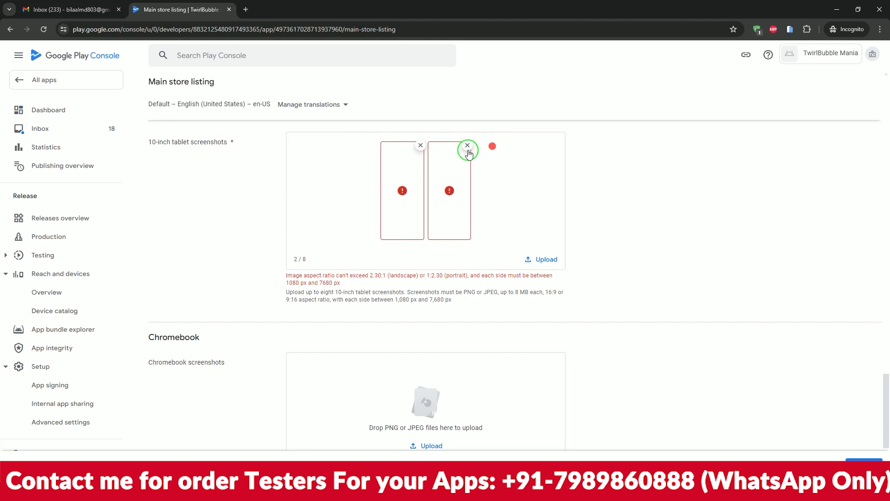
{"action": "left_click", "coordinate": [443, 146]}
Save the main store listing with its uploaded graphics, leaving the 10-inch tablet and Chromebook screenshots empty
{"action": "scroll", "coordinate": [636, 226], "scroll_direction": "up", "scroll_amount": 5}
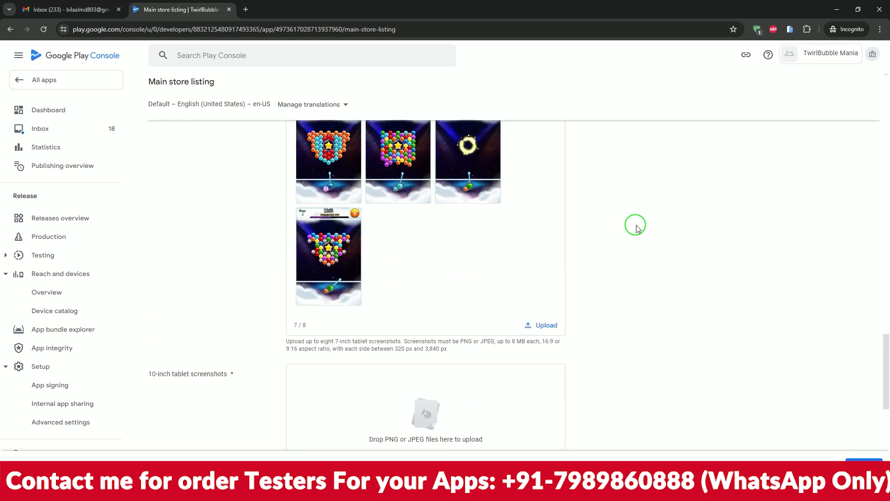
{"action": "scroll", "coordinate": [636, 226], "scroll_direction": "down", "scroll_amount": 8}
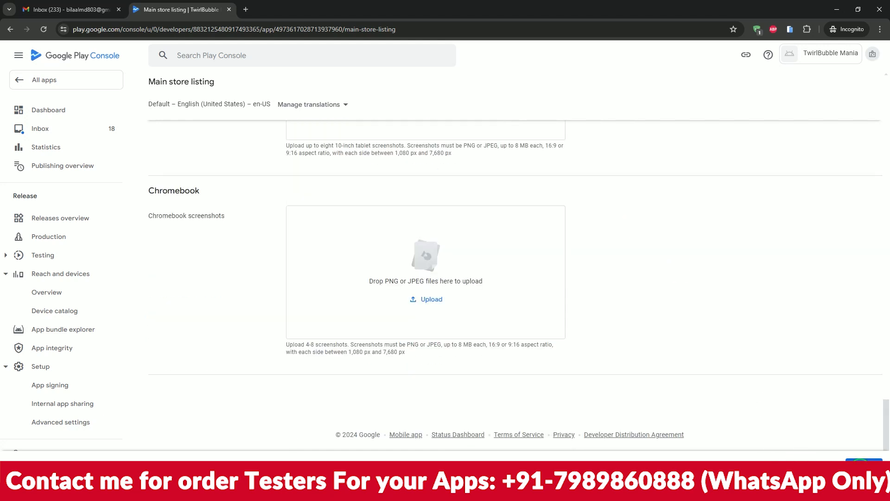
{"action": "scroll", "coordinate": [690, 386], "scroll_direction": "up", "scroll_amount": 2}
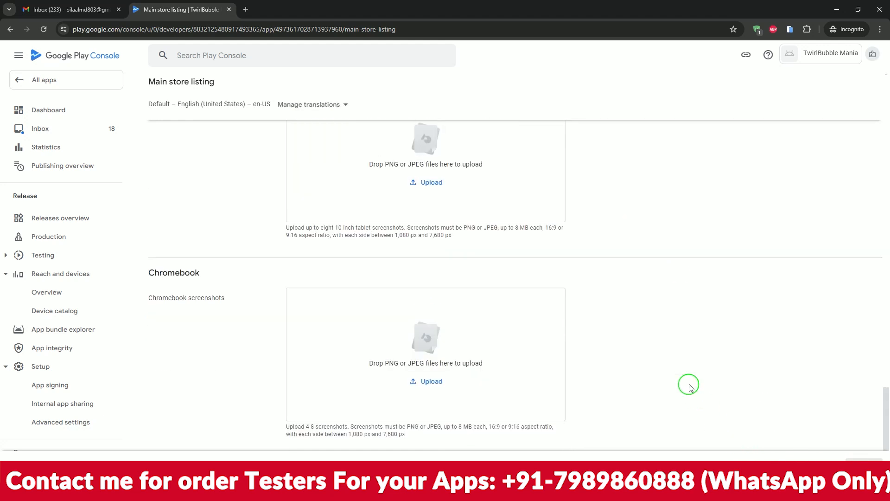
{"action": "scroll", "coordinate": [690, 386], "scroll_direction": "up", "scroll_amount": 20}
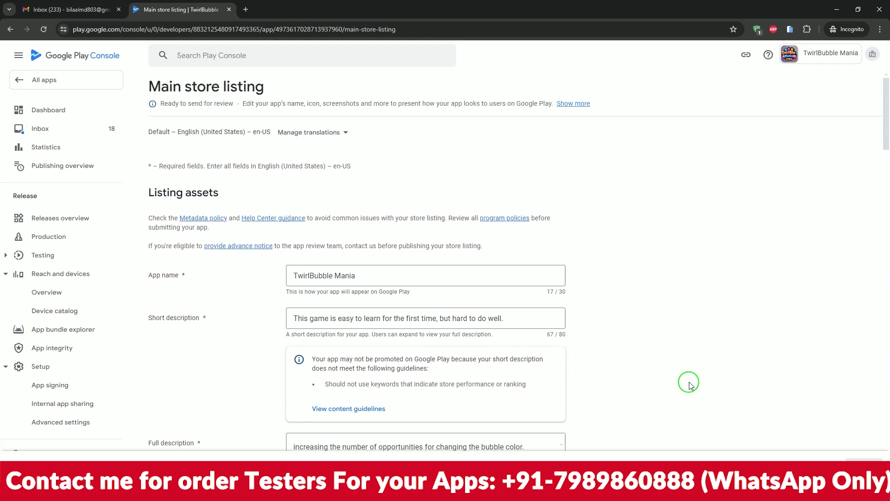
Return to the list of all apps and open the TwirlBubble Mania dashboard at its testing and release tasks
{"action": "left_click", "coordinate": [84, 86]}
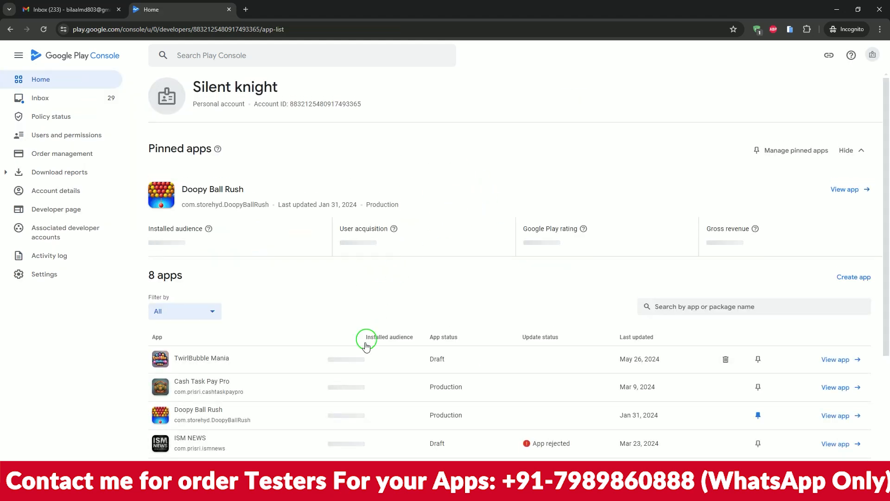
{"action": "left_click", "coordinate": [315, 367]}
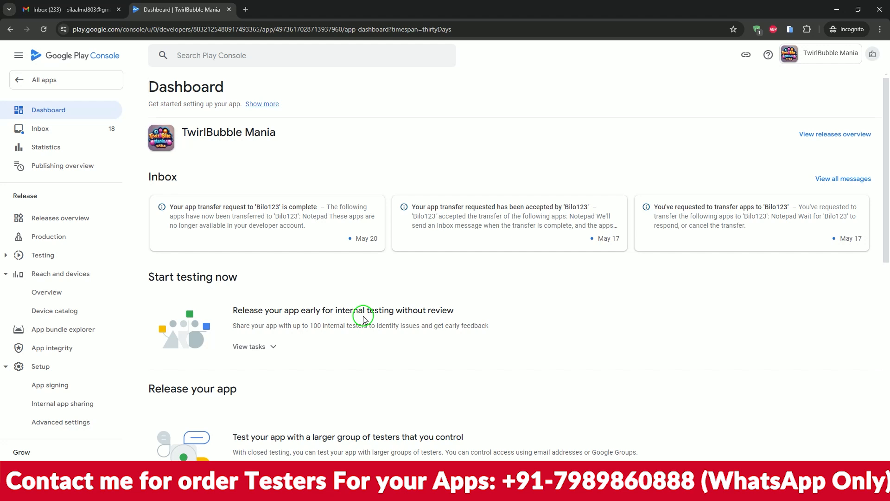
{"action": "scroll", "coordinate": [372, 322], "scroll_direction": "down", "scroll_amount": 3}
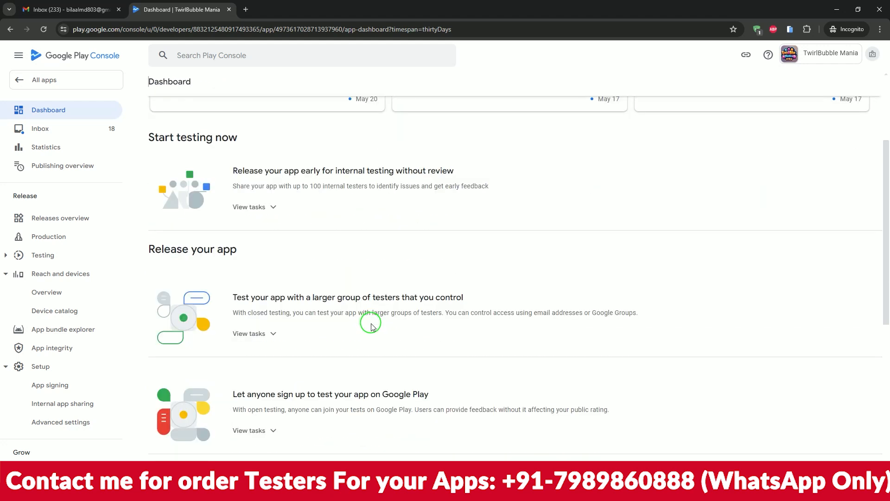
From the dashboard's tasks for publishing a release, target all countries and regions for the production track and save
{"action": "scroll", "coordinate": [371, 324], "scroll_direction": "down", "scroll_amount": 4}
{"action": "scroll", "coordinate": [369, 323], "scroll_direction": "up", "scroll_amount": 2}
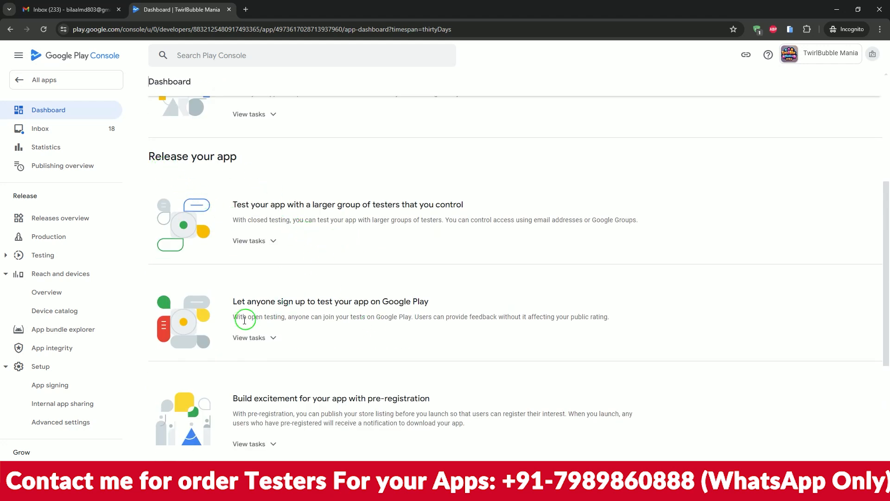
{"action": "scroll", "coordinate": [302, 316], "scroll_direction": "down", "scroll_amount": 3}
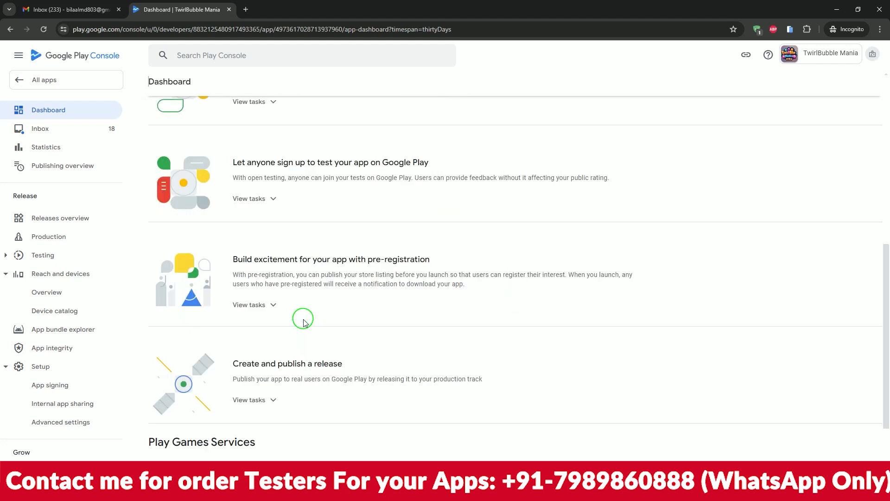
{"action": "scroll", "coordinate": [304, 323], "scroll_direction": "down", "scroll_amount": 2}
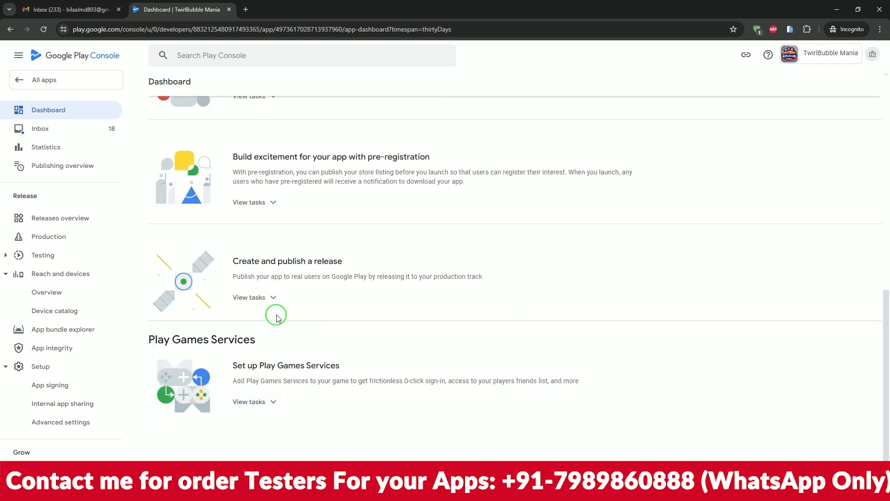
{"action": "left_click_drag", "start_coordinate": [234, 264], "coordinate": [358, 260]}
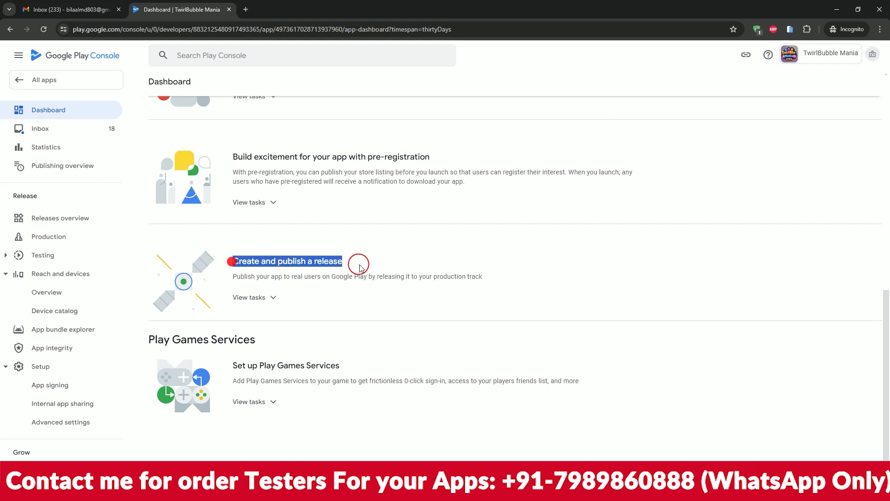
{"action": "left_click", "coordinate": [271, 296]}
{"action": "left_click", "coordinate": [280, 316]}
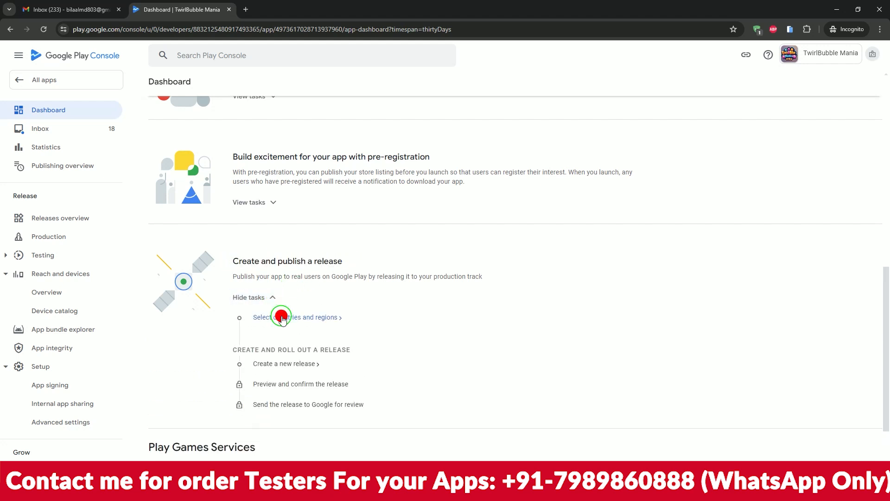
{"action": "left_click", "coordinate": [478, 396]}
{"action": "scroll", "coordinate": [464, 320], "scroll_direction": "down", "scroll_amount": 4}
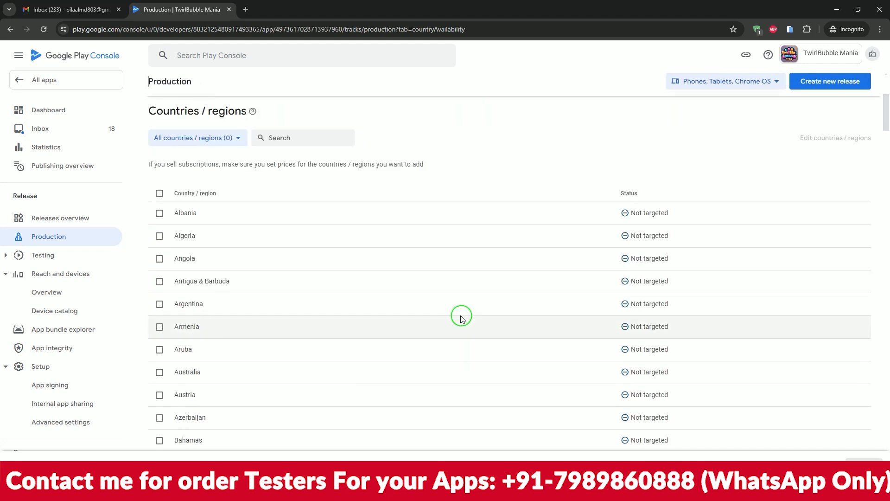
{"action": "left_click", "coordinate": [160, 194]}
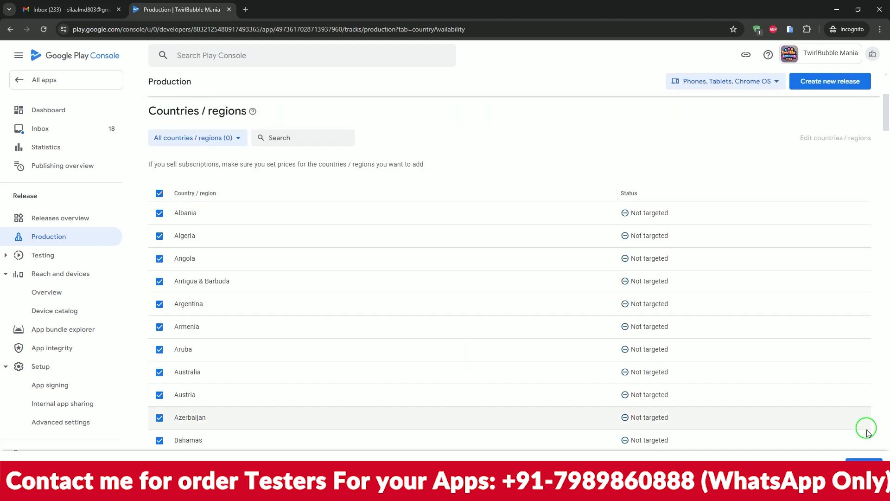
{"action": "left_click", "coordinate": [863, 463]}
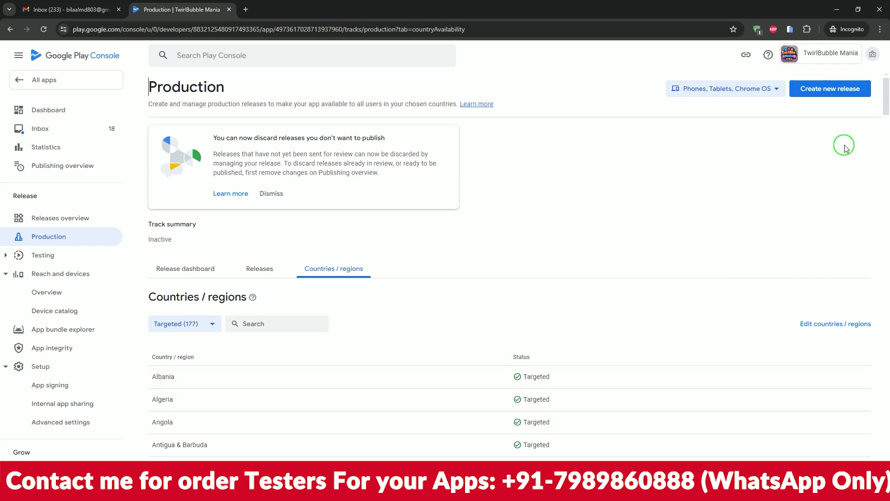
Create a new production release and choose the Google-generated key for app signing
{"action": "left_click", "coordinate": [827, 96]}
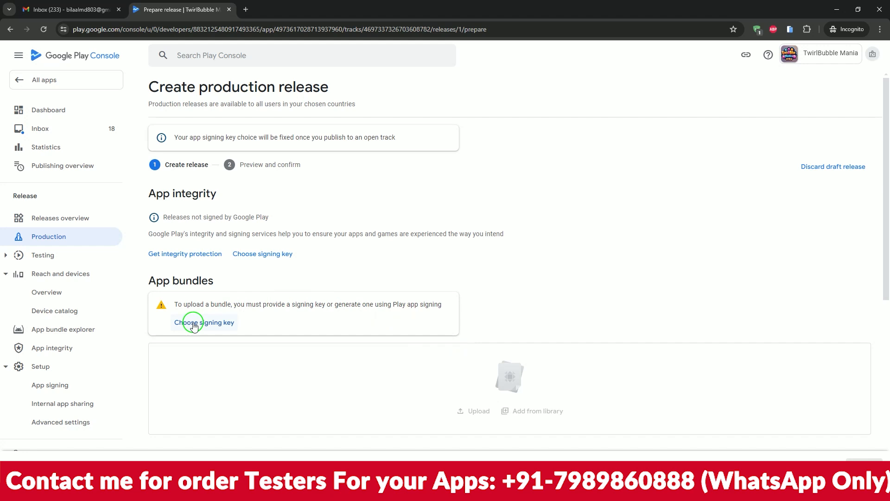
{"action": "left_click", "coordinate": [193, 326]}
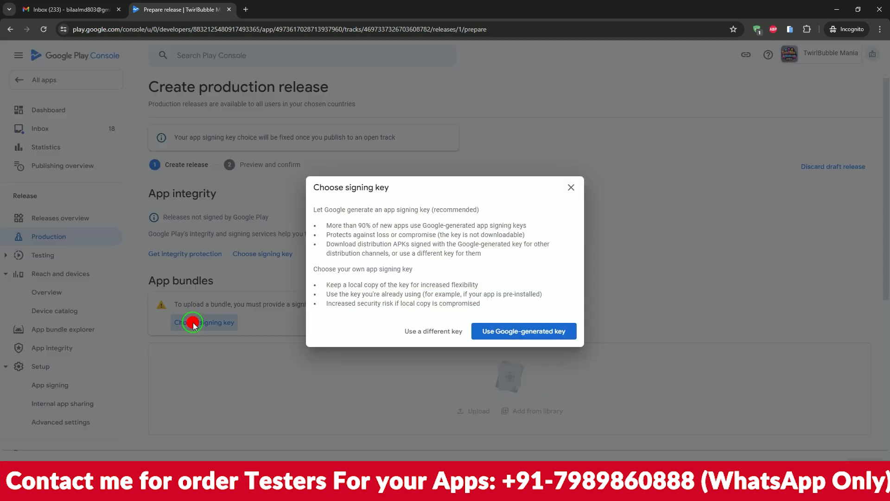
{"action": "left_click", "coordinate": [497, 330]}
Upload app-release.aab as the app bundle of the production release
{"action": "scroll", "coordinate": [514, 324], "scroll_direction": "down", "scroll_amount": 3}
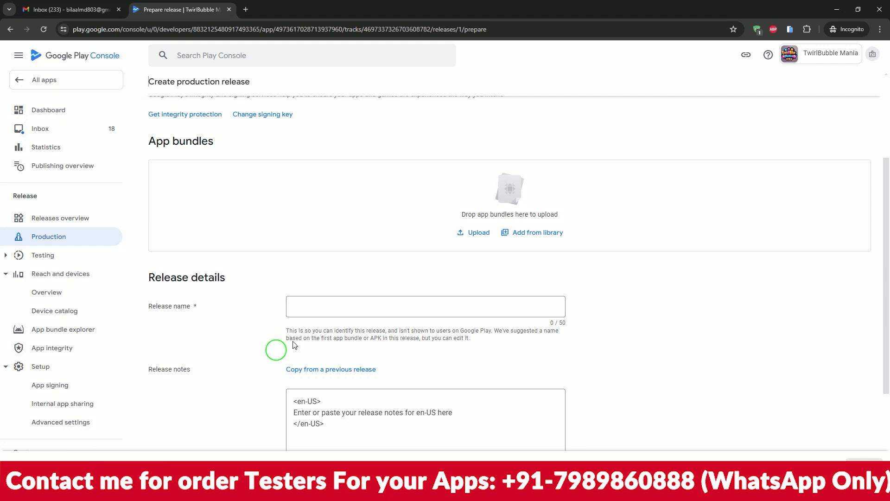
{"action": "left_click", "coordinate": [474, 233]}
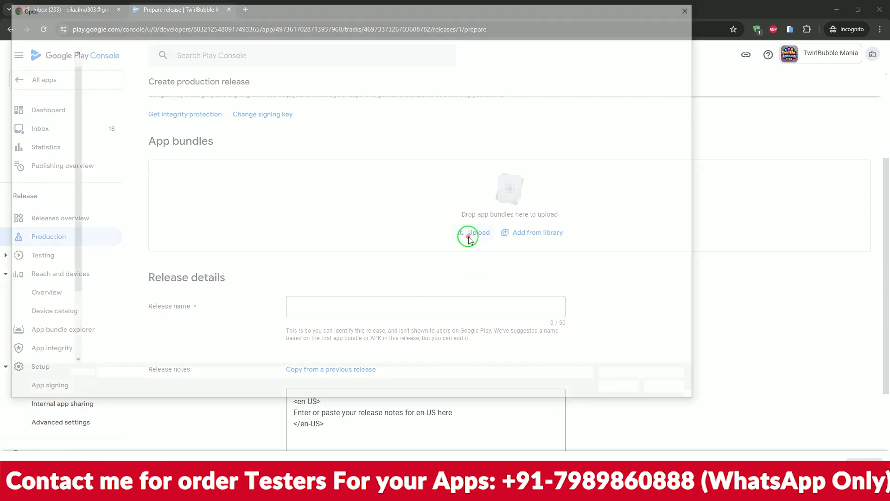
{"action": "double_click", "coordinate": [229, 85]}
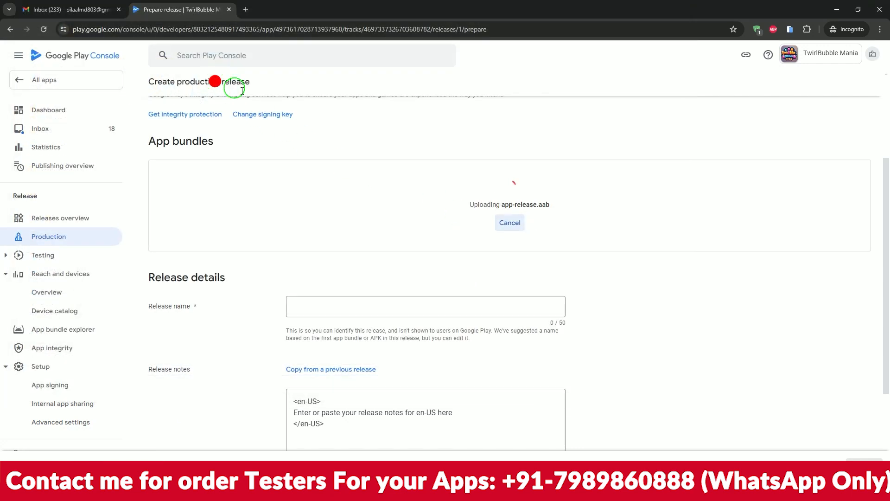
Copy "This game is easy to learn for the first time, but hard to do well." from Notepad into the en-US release notes and continue to the preview
{"action": "scroll", "coordinate": [594, 297], "scroll_direction": "down", "scroll_amount": 2}
{"action": "key", "text": "alt+Tab"}
{"action": "left_click_drag", "start_coordinate": [358, 345], "coordinate": [144, 346]}
{"action": "key", "text": "ctrl+c"}
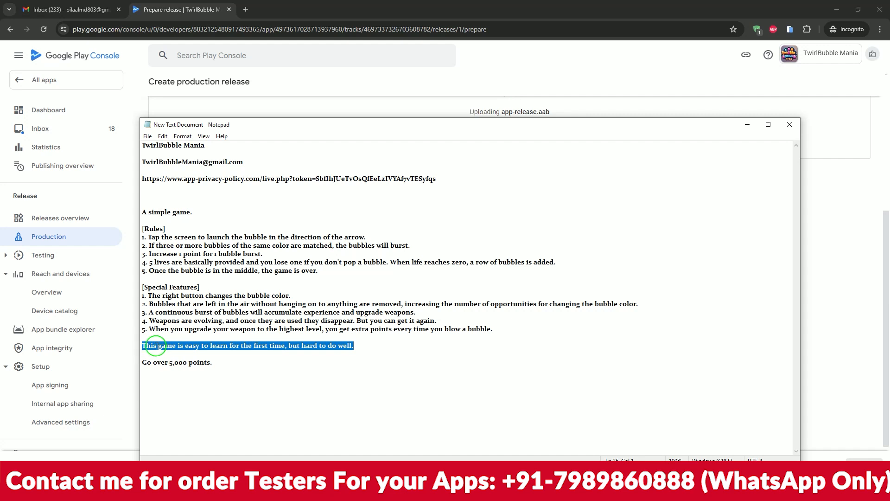
{"action": "left_click", "coordinate": [502, 10]}
{"action": "left_click_drag", "start_coordinate": [463, 320], "coordinate": [293, 321]}
{"action": "key", "text": "ctrl+v"}
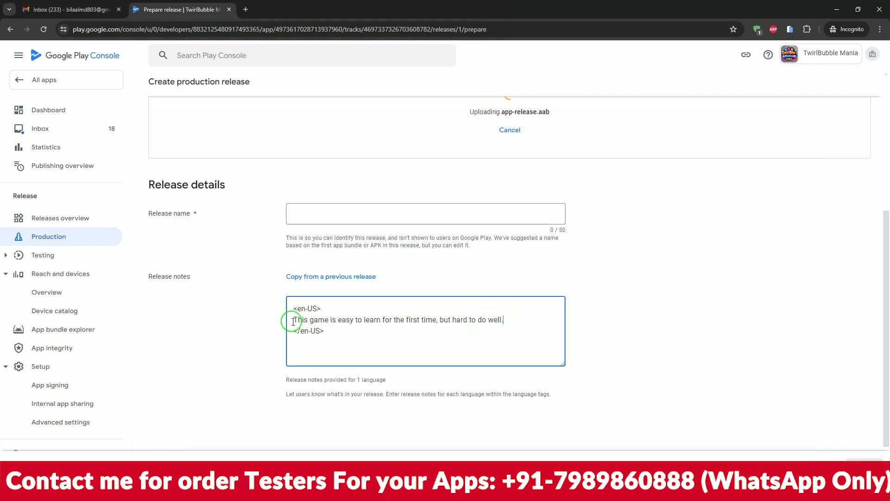
{"action": "left_click", "coordinate": [617, 323]}
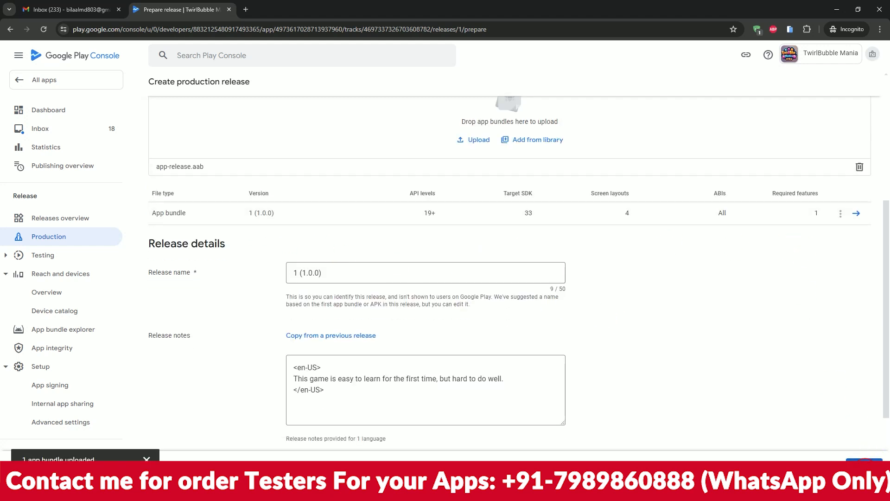
{"action": "left_click", "coordinate": [864, 462]}
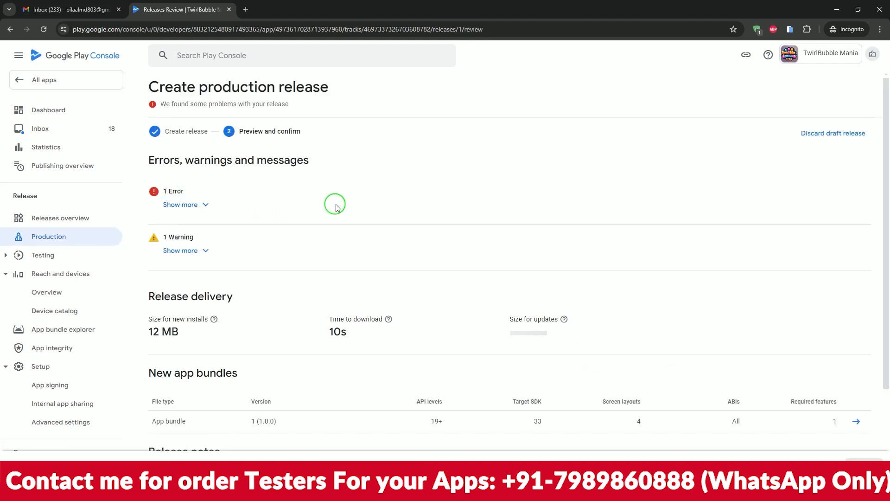
Complete the advertising ID declaration required by the release error: answer Yes, select Analytics and Advertising or marketing, and save
{"action": "left_click", "coordinate": [188, 204]}
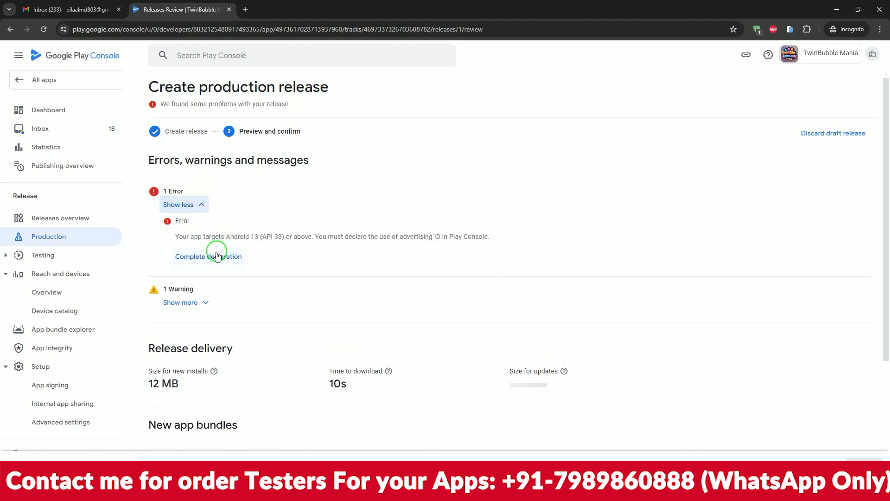
{"action": "left_click", "coordinate": [216, 255]}
{"action": "scroll", "coordinate": [384, 271], "scroll_direction": "down", "scroll_amount": 5}
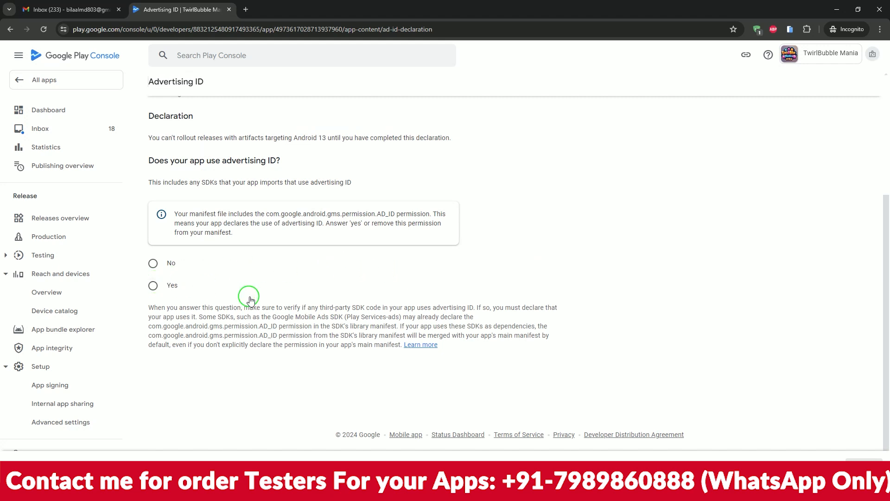
{"action": "left_click", "coordinate": [153, 286]}
{"action": "scroll", "coordinate": [333, 298], "scroll_direction": "down", "scroll_amount": 4}
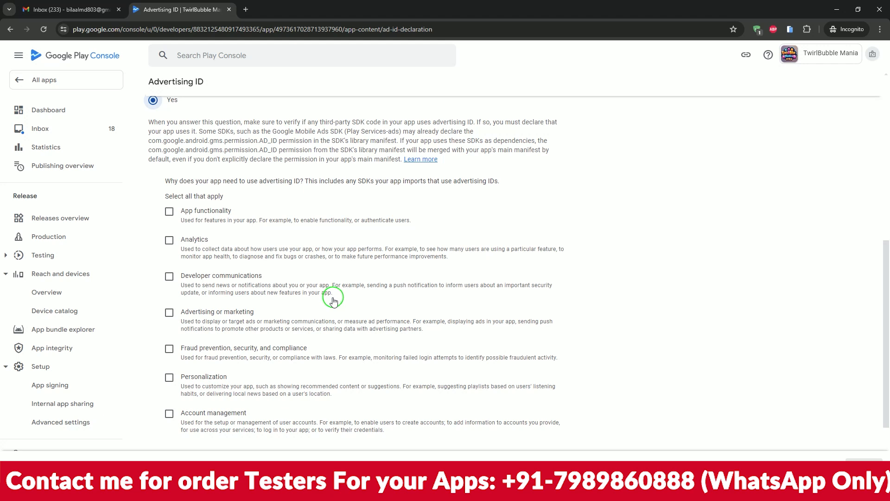
{"action": "left_click", "coordinate": [170, 241]}
{"action": "left_click", "coordinate": [170, 313]}
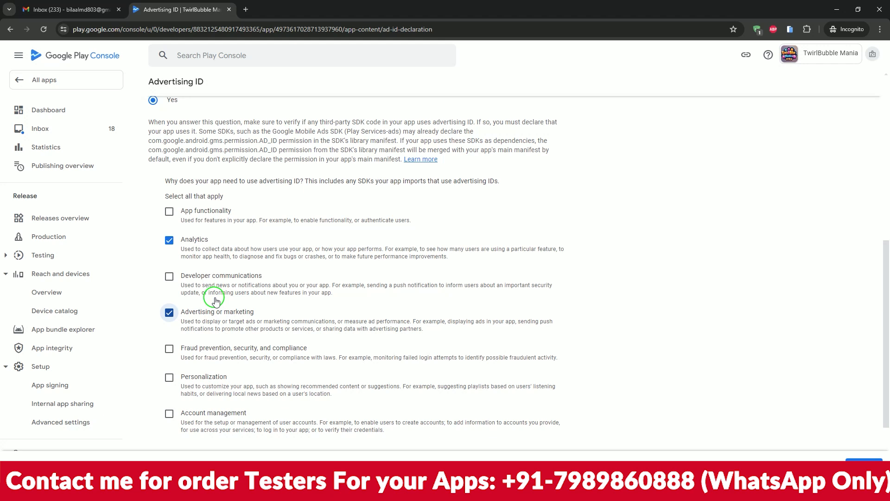
{"action": "scroll", "coordinate": [356, 296], "scroll_direction": "down", "scroll_amount": 3}
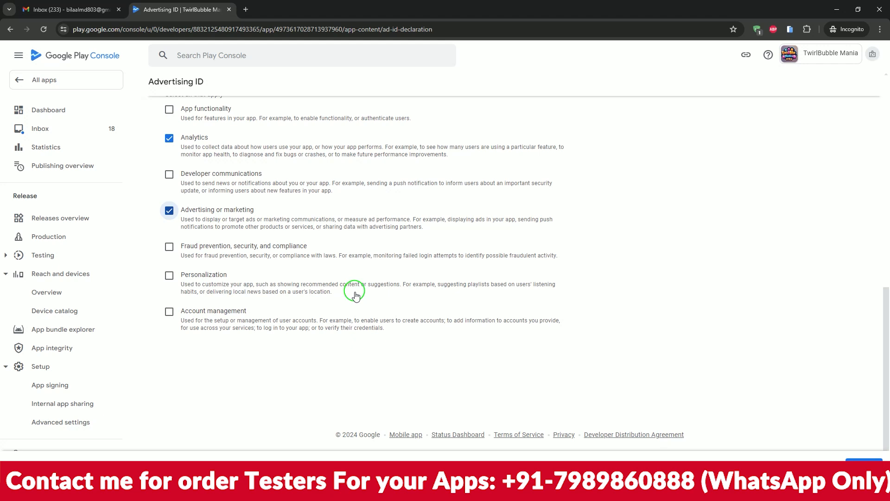
{"action": "left_click", "coordinate": [859, 462]}
{"action": "scroll", "coordinate": [464, 377], "scroll_direction": "up", "scroll_amount": 15}
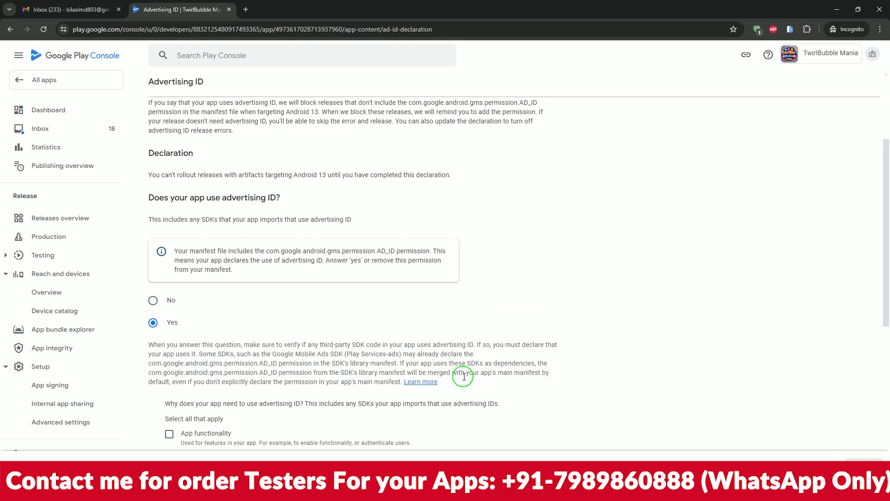
Review the actioned declarations under App content and return to the TwirlBubble Mania dashboard through the list of all apps
{"action": "left_click", "coordinate": [146, 86]}
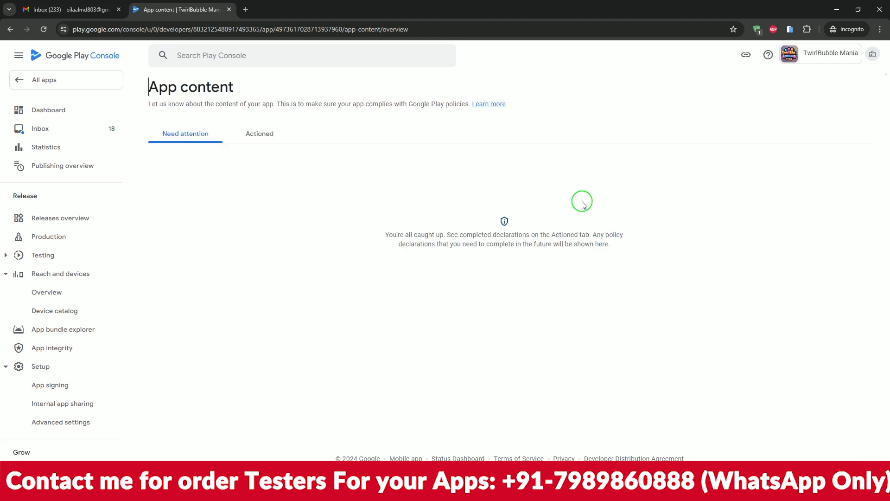
{"action": "left_click", "coordinate": [255, 140]}
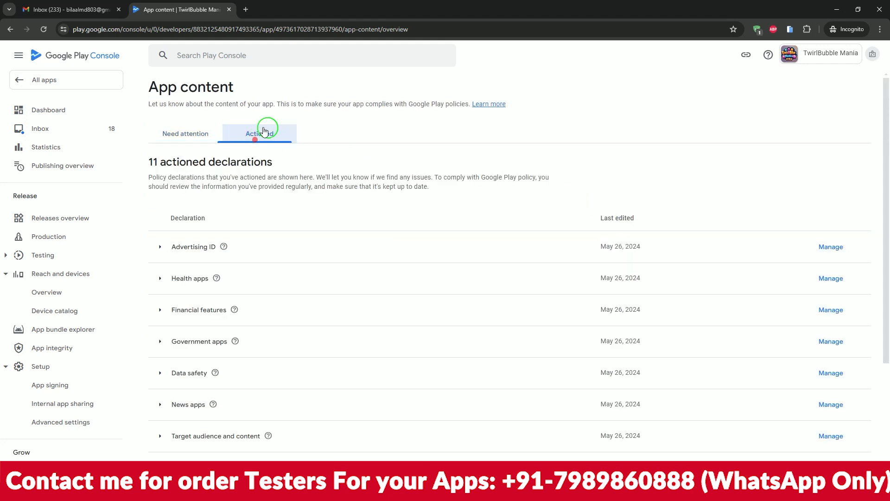
{"action": "left_click", "coordinate": [31, 81]}
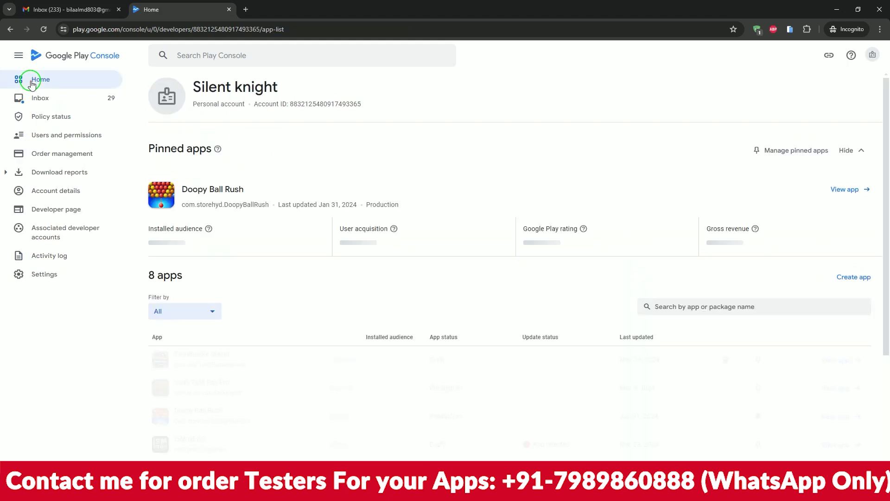
{"action": "left_click", "coordinate": [284, 362]}
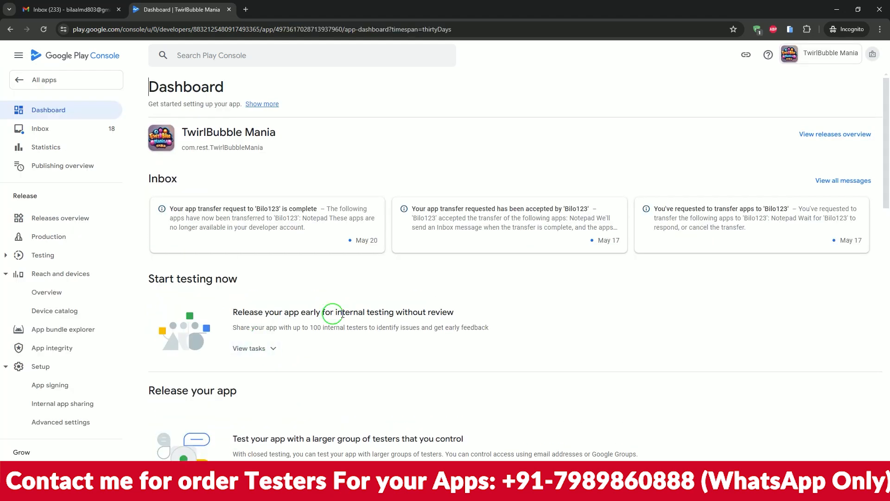
Reopen the draft production release from the dashboard's preview-and-confirm task and advance to its preview
{"action": "scroll", "coordinate": [543, 313], "scroll_direction": "down", "scroll_amount": 5}
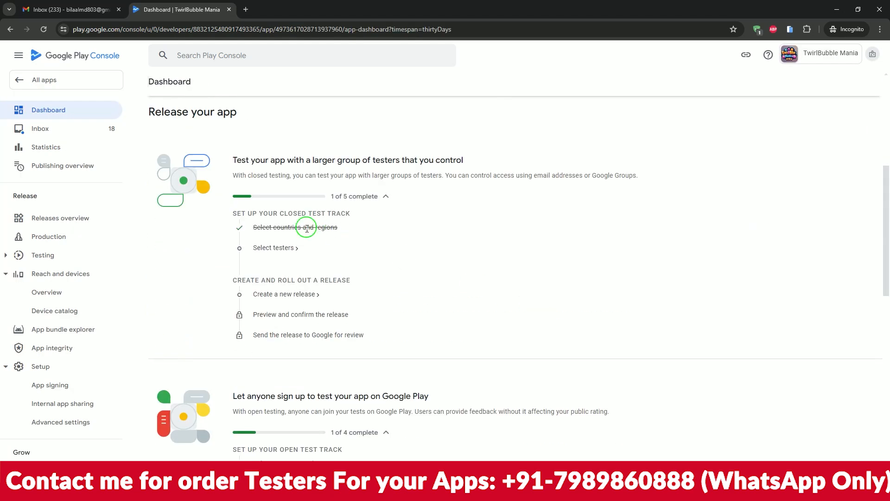
{"action": "scroll", "coordinate": [371, 302], "scroll_direction": "down", "scroll_amount": 10}
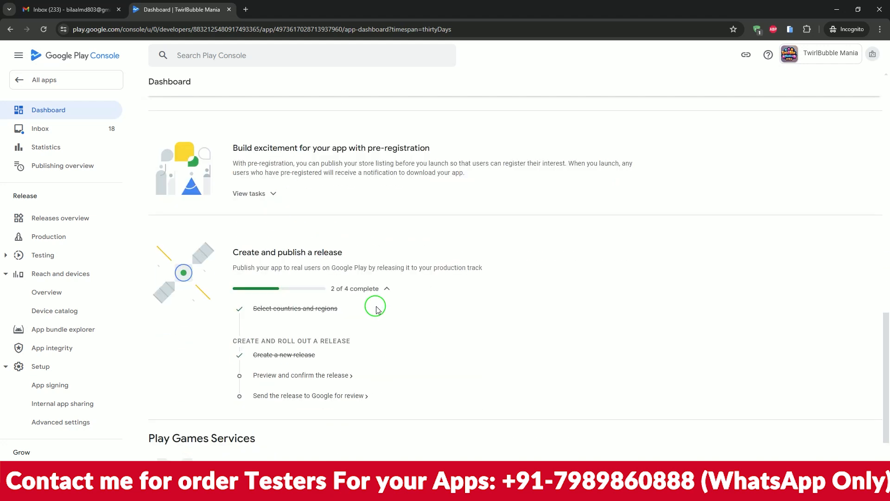
{"action": "left_click", "coordinate": [277, 378]}
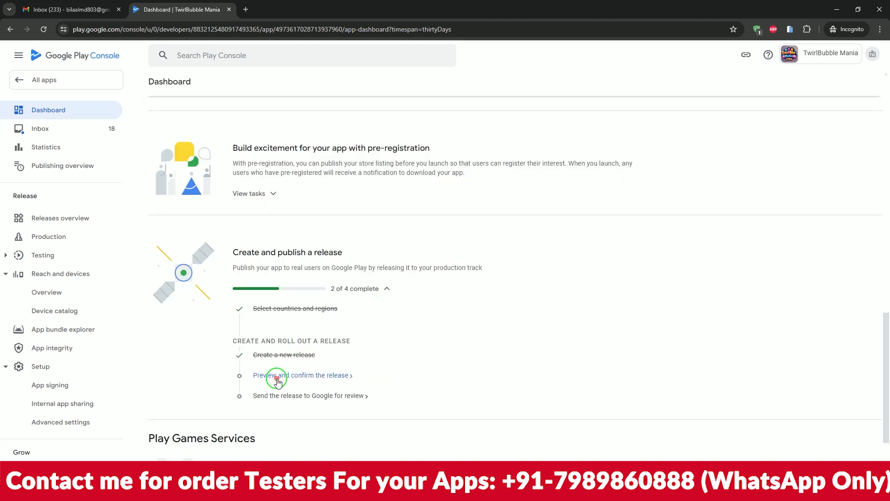
{"action": "left_click", "coordinate": [841, 328]}
{"action": "scroll", "coordinate": [784, 309], "scroll_direction": "down", "scroll_amount": 5}
{"action": "left_click", "coordinate": [865, 459]}
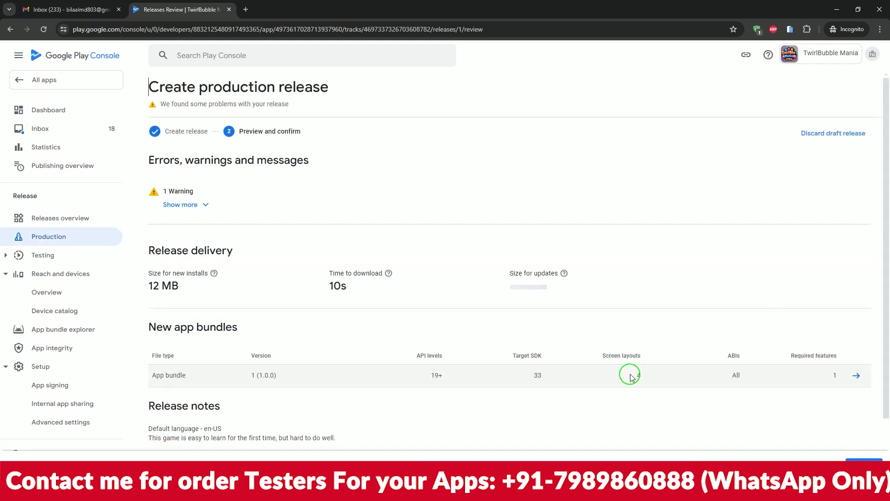
Read the details of the production release's remaining warning and save the release
{"action": "left_click", "coordinate": [194, 206]}
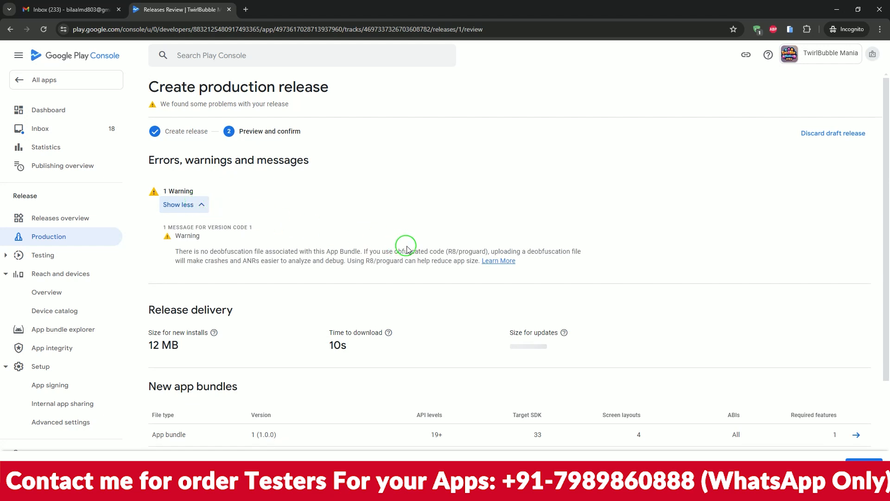
{"action": "scroll", "coordinate": [406, 249], "scroll_direction": "down", "scroll_amount": 3}
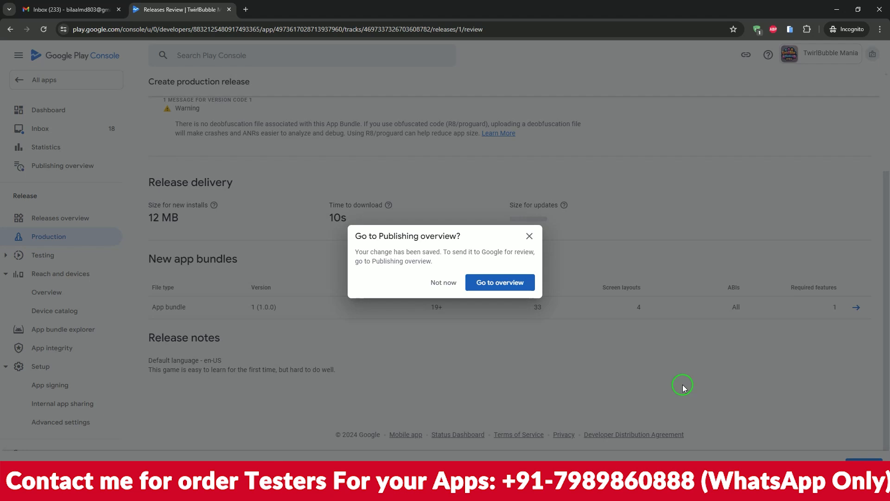
Go to the Publishing overview and send all pending TwirlBubble Mania changes to Google for review
{"action": "left_click", "coordinate": [493, 282]}
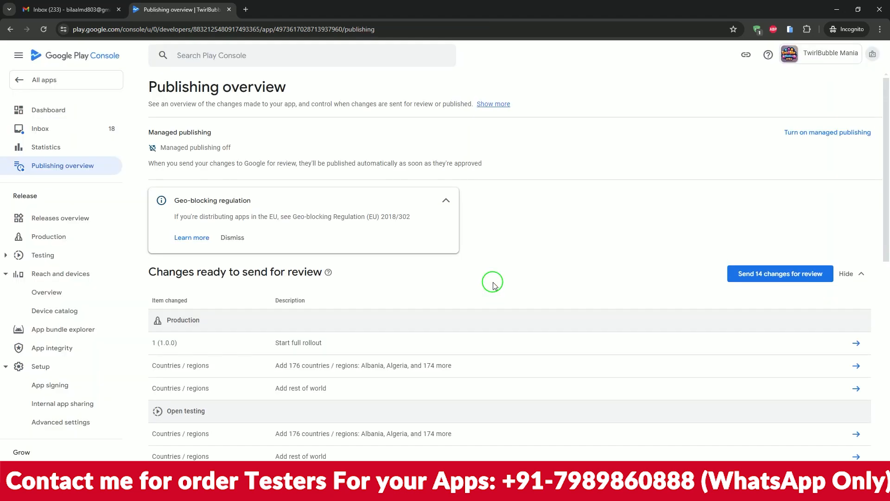
{"action": "left_click", "coordinate": [747, 277]}
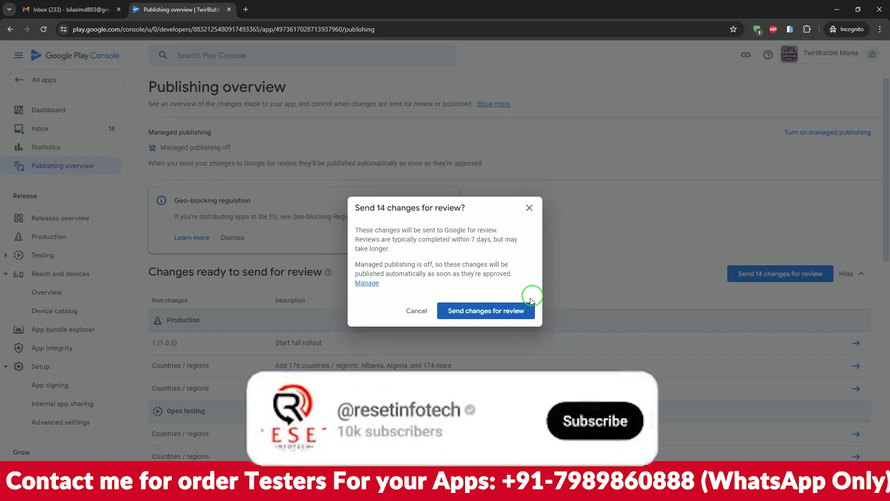
{"action": "left_click", "coordinate": [481, 313]}
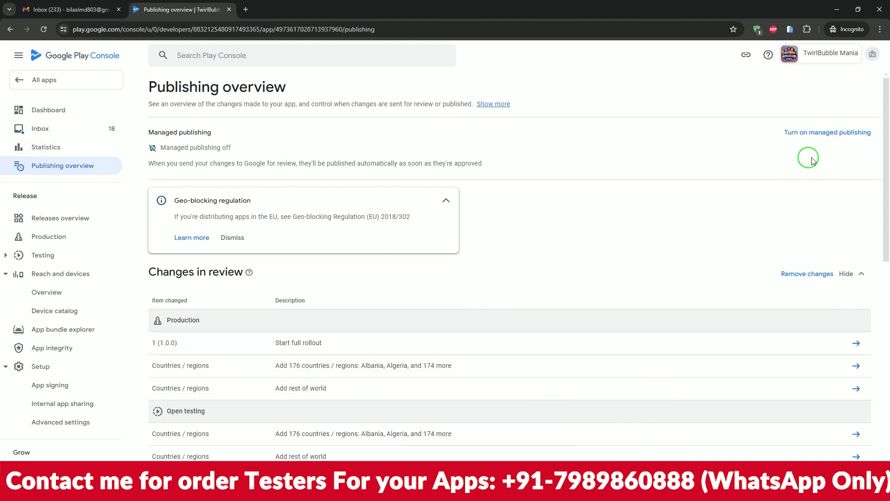
View the managed publishing options without changing them and reopen the TwirlBubble Mania dashboard through the list of all apps
{"action": "left_click", "coordinate": [819, 132]}
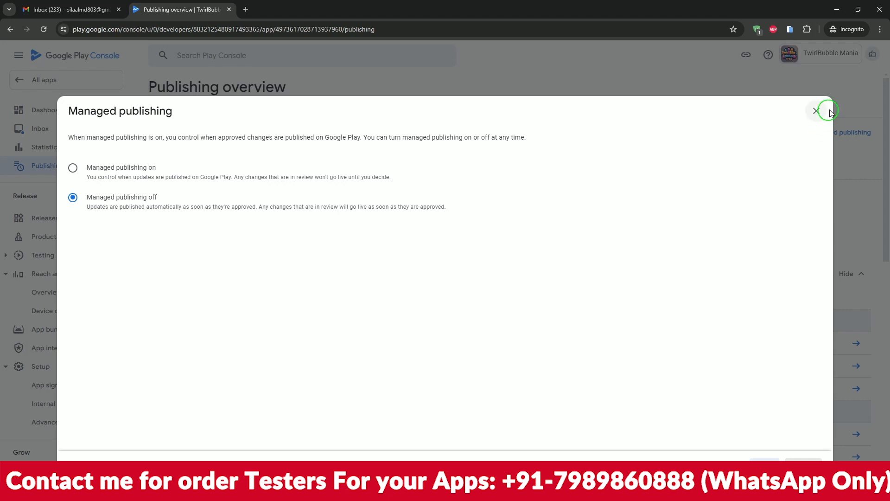
{"action": "left_click", "coordinate": [816, 110]}
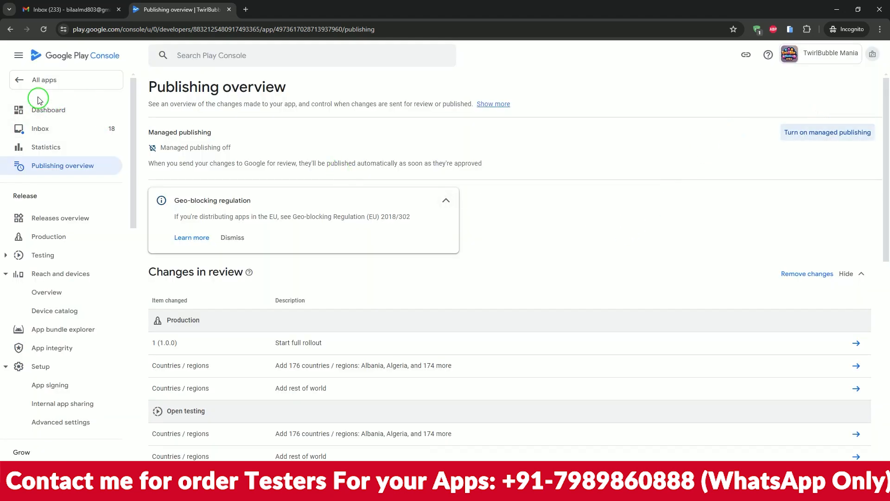
{"action": "left_click", "coordinate": [28, 79]}
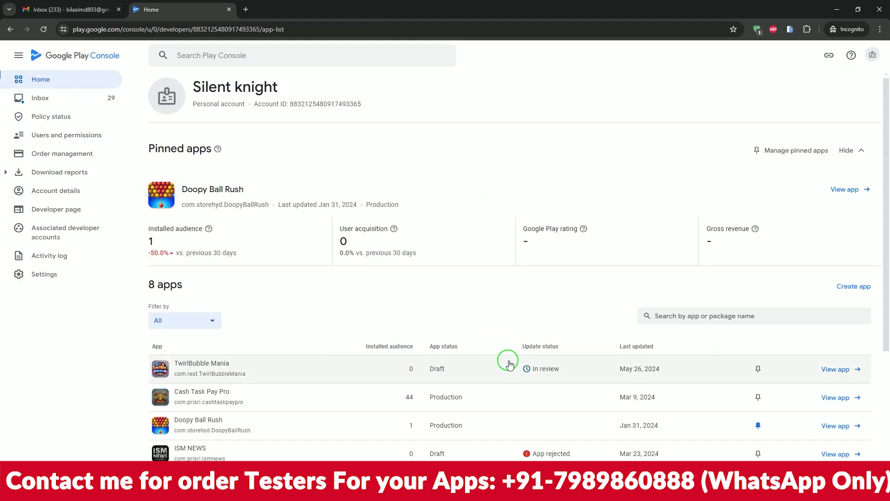
{"action": "left_click", "coordinate": [351, 380]}
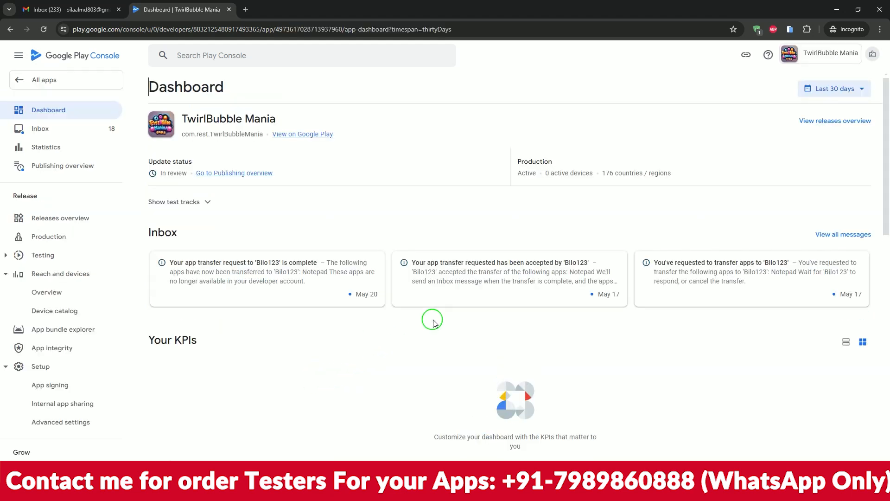
View TwirlBubble Mania's Google Play store page and its address from the dashboard, and close that page
{"action": "left_click", "coordinate": [318, 139]}
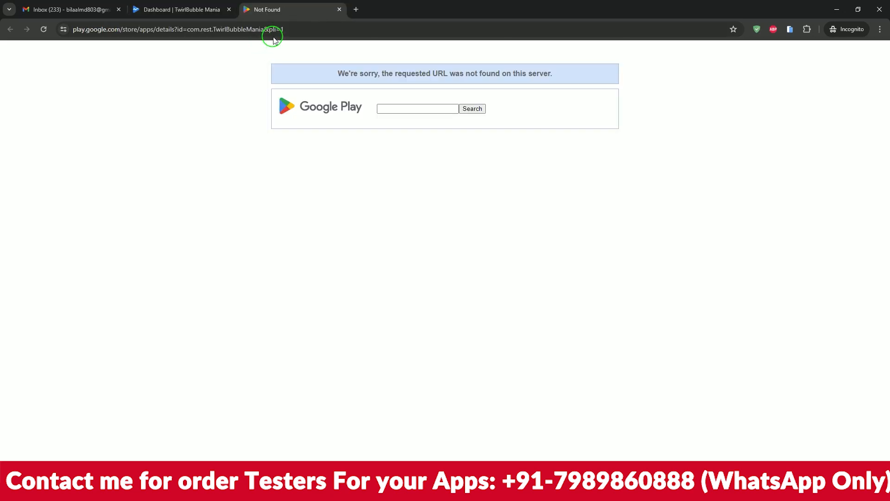
{"action": "left_click", "coordinate": [273, 33]}
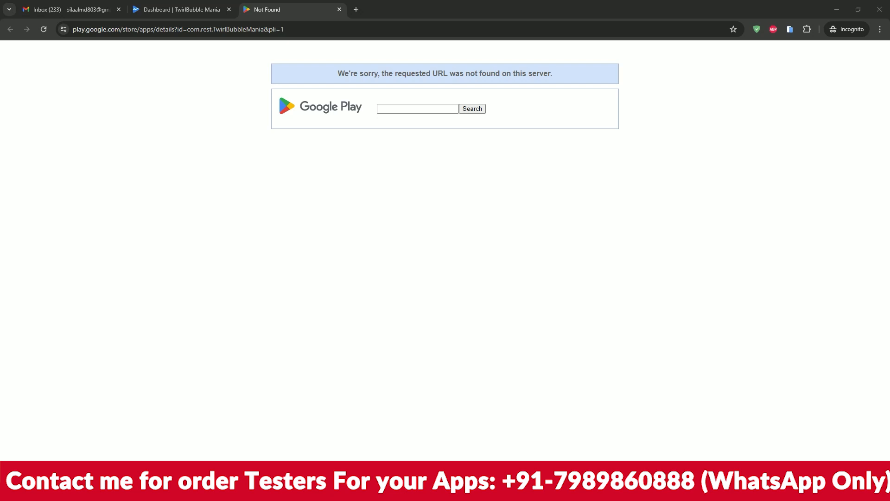
{"action": "left_click", "coordinate": [339, 10]}
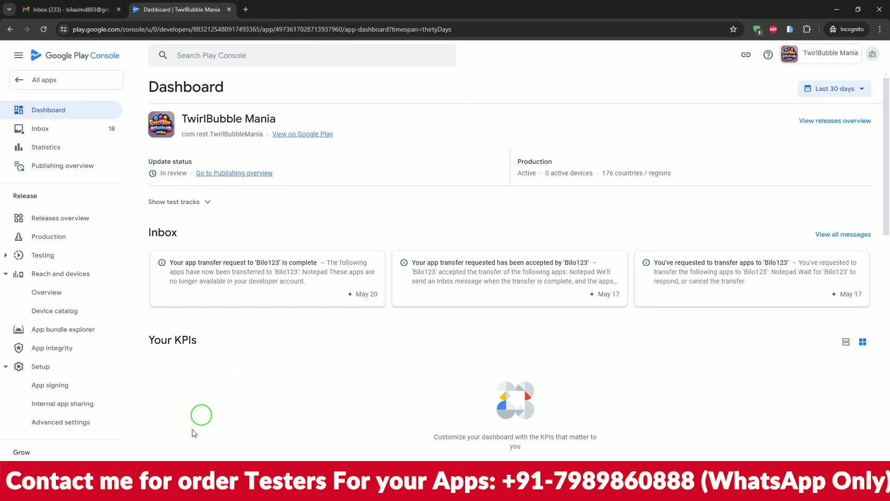
Capture a snip of the TwirlBubble Mania dashboard with the Snipping Tool and close it without saving
{"action": "left_click", "coordinate": [130, 491]}
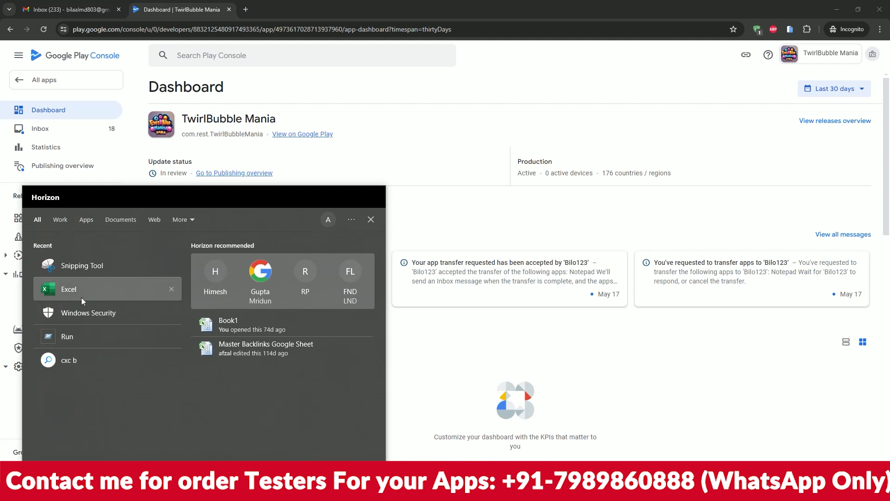
{"action": "left_click", "coordinate": [76, 268]}
{"action": "left_click", "coordinate": [231, 230]}
{"action": "left_click_drag", "start_coordinate": [7, 43], "coordinate": [464, 256]}
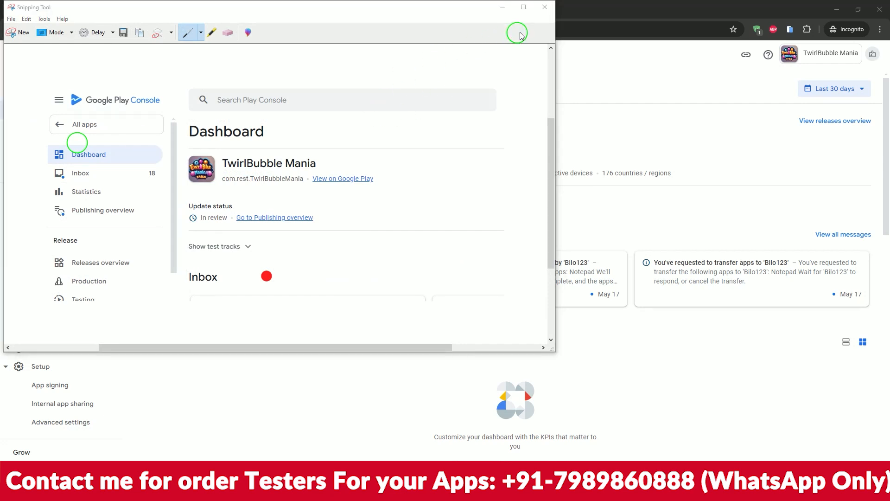
{"action": "left_click", "coordinate": [545, 7]}
{"action": "left_click", "coordinate": [314, 186]}
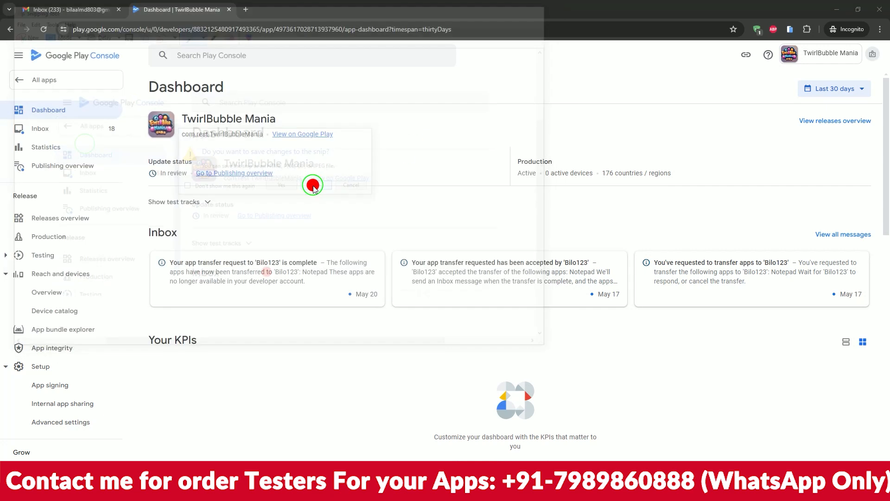
Return to the list of all apps and open the 20 Tester page of resetinfotech.in in a new browser tab
{"action": "left_click", "coordinate": [35, 87]}
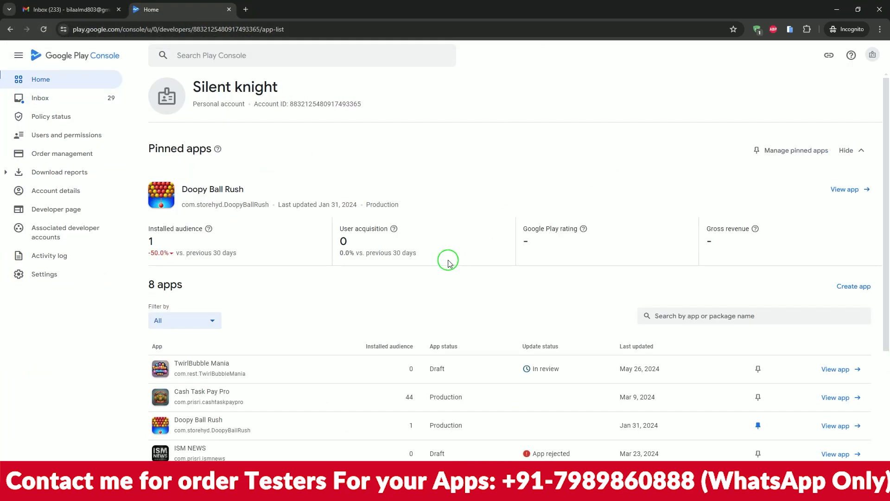
{"action": "left_click", "coordinate": [246, 10]}
{"action": "type", "text": "r"}
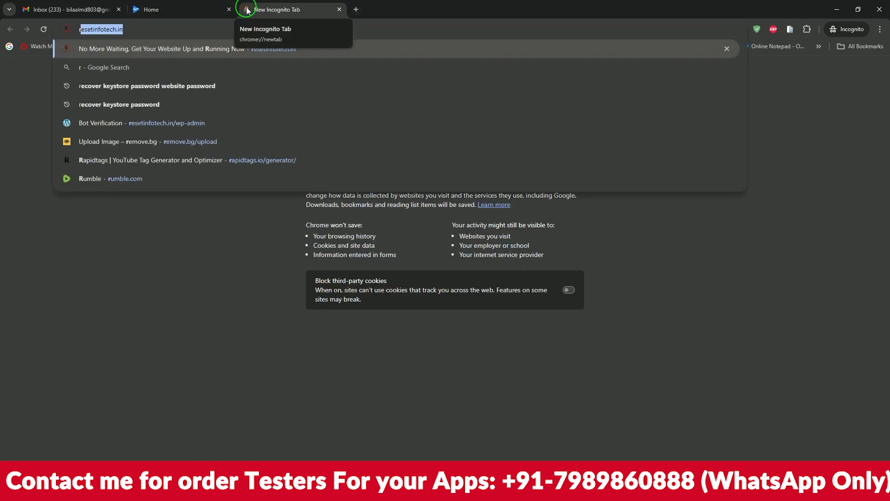
{"action": "key", "text": "Return"}
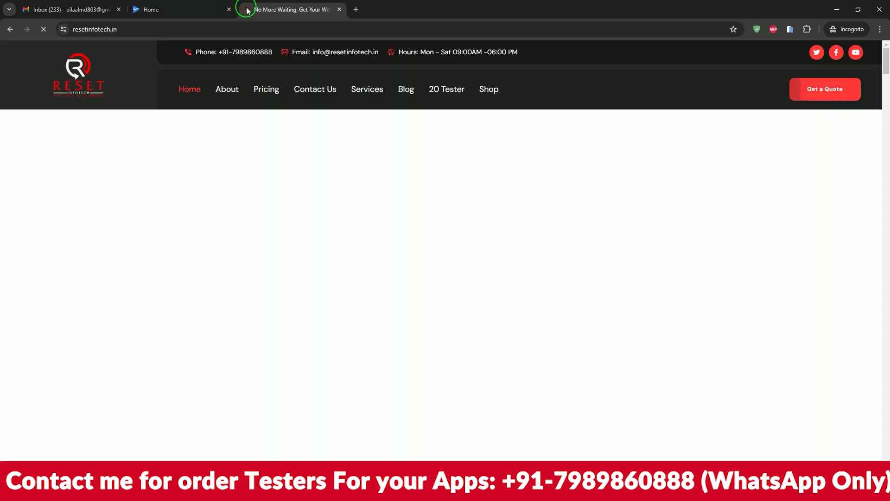
{"action": "left_click", "coordinate": [445, 94]}
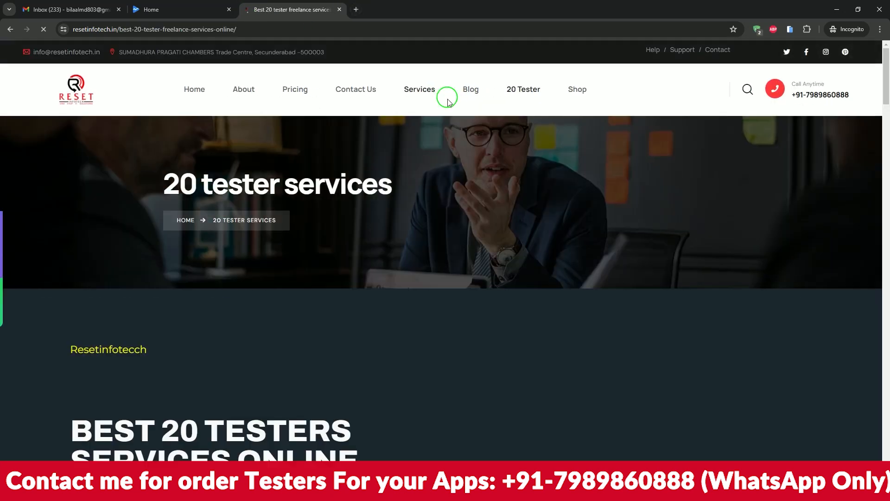
Pause the embedded video on the 20 tester services page and examine the pricing plans below it
{"action": "scroll", "coordinate": [482, 185], "scroll_direction": "down", "scroll_amount": 6}
{"action": "scroll", "coordinate": [483, 184], "scroll_direction": "down", "scroll_amount": 10}
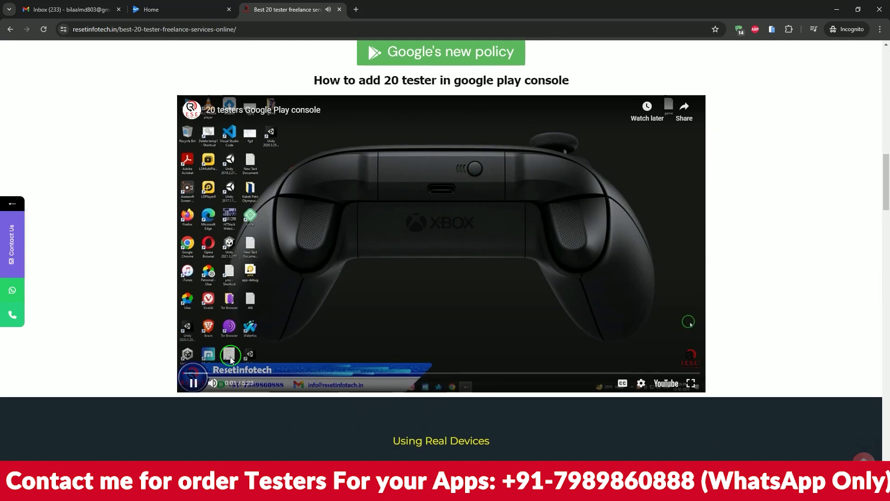
{"action": "left_click", "coordinate": [230, 359]}
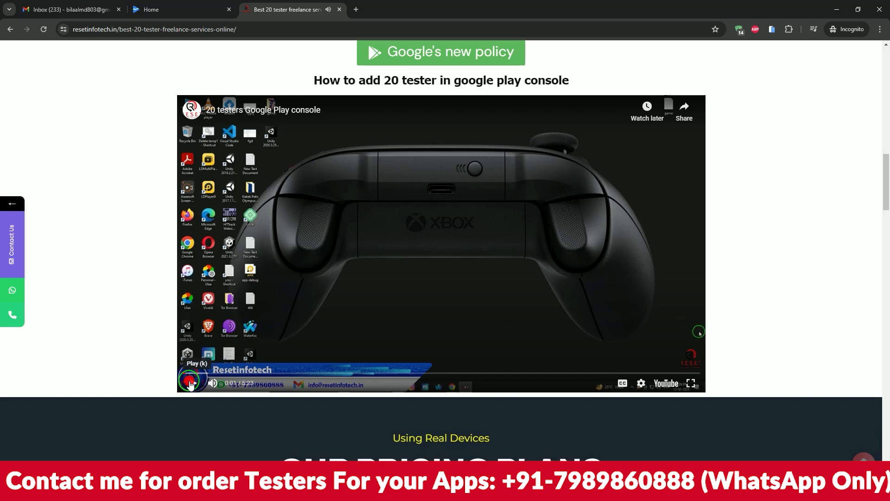
{"action": "scroll", "coordinate": [134, 324], "scroll_direction": "down", "scroll_amount": 8}
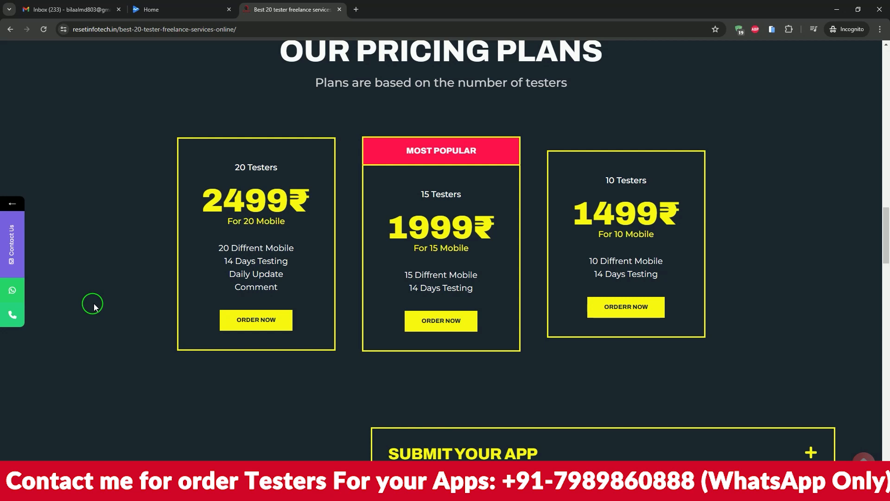
{"action": "scroll", "coordinate": [189, 294], "scroll_direction": "down", "scroll_amount": 3}
{"action": "scroll", "coordinate": [190, 294], "scroll_direction": "up", "scroll_amount": 10}
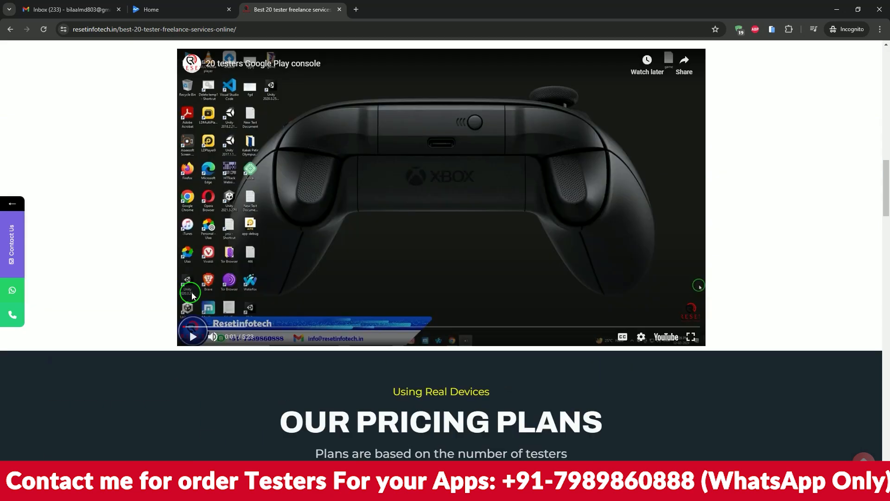
{"action": "scroll", "coordinate": [192, 295], "scroll_direction": "up", "scroll_amount": 10}
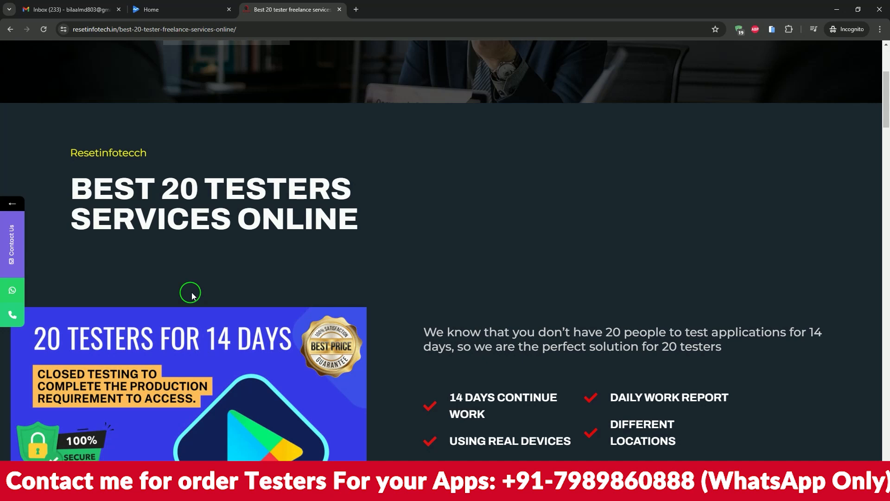
Examine the tester service's features, pricing plans, sample works and FAQ, and return to the embedded video
{"action": "scroll", "coordinate": [194, 294], "scroll_direction": "down", "scroll_amount": 5}
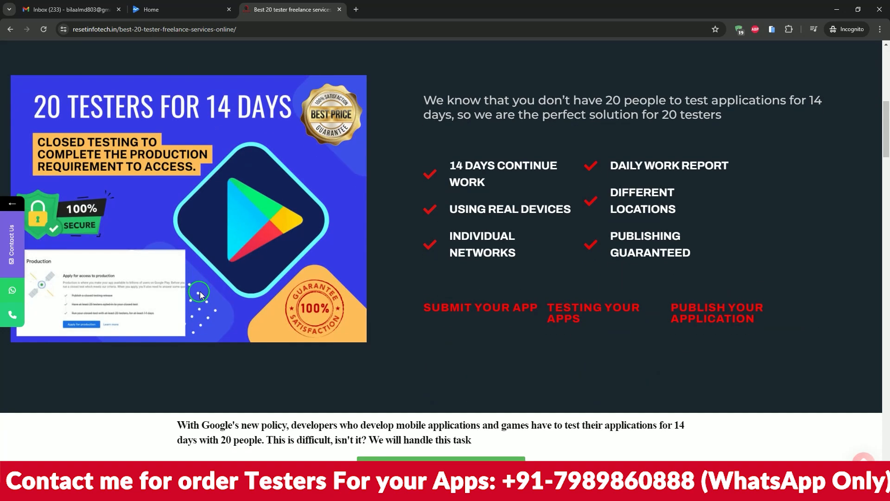
{"action": "scroll", "coordinate": [201, 295], "scroll_direction": "down", "scroll_amount": 8}
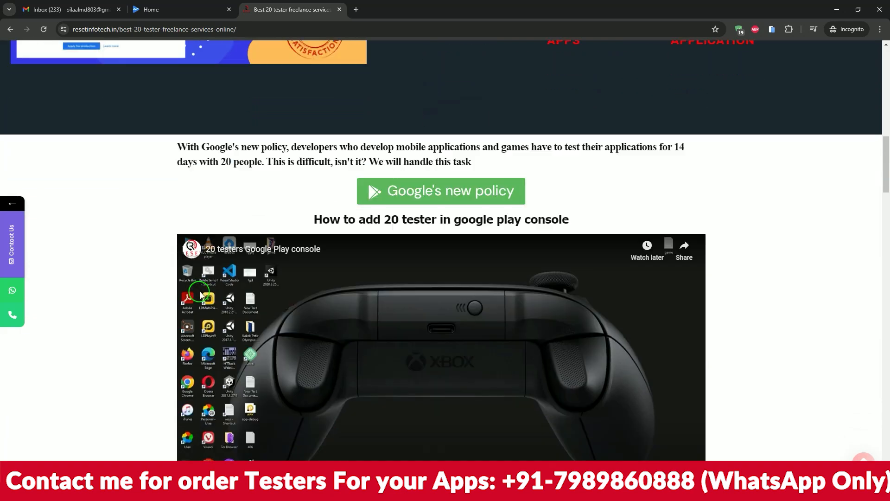
{"action": "scroll", "coordinate": [202, 291], "scroll_direction": "down", "scroll_amount": 1}
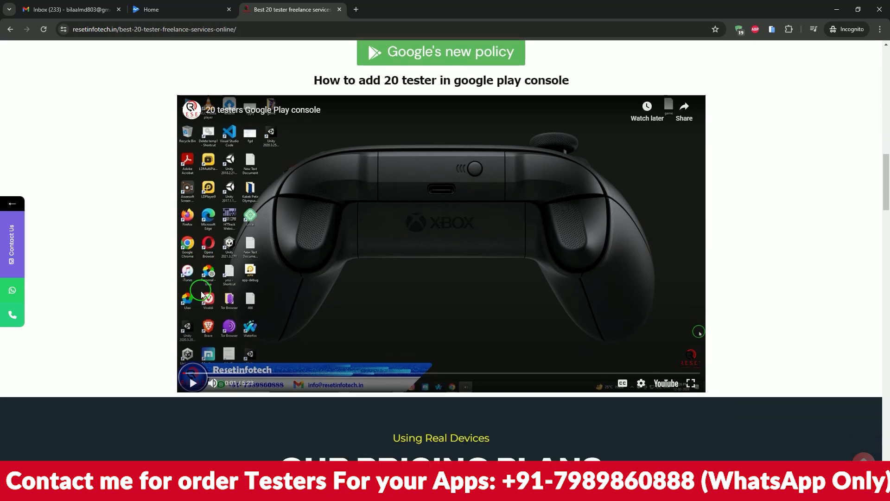
{"action": "scroll", "coordinate": [137, 359], "scroll_direction": "down", "scroll_amount": 14}
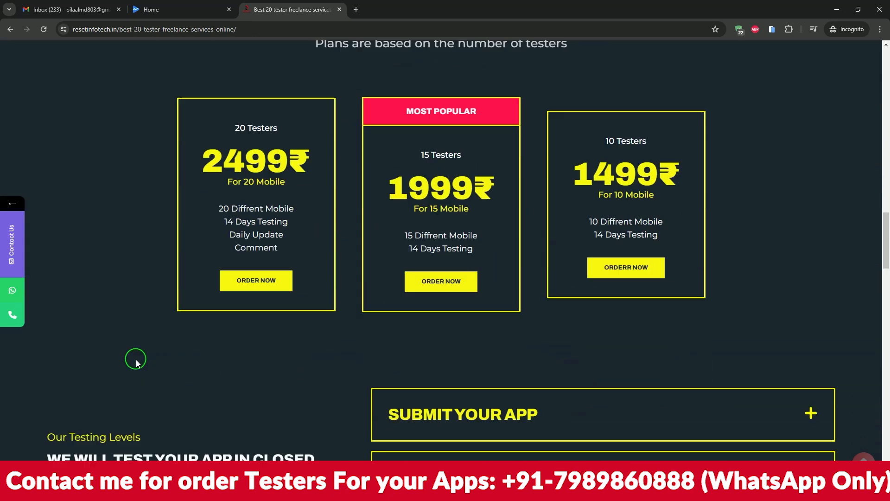
{"action": "scroll", "coordinate": [137, 359], "scroll_direction": "down", "scroll_amount": 13}
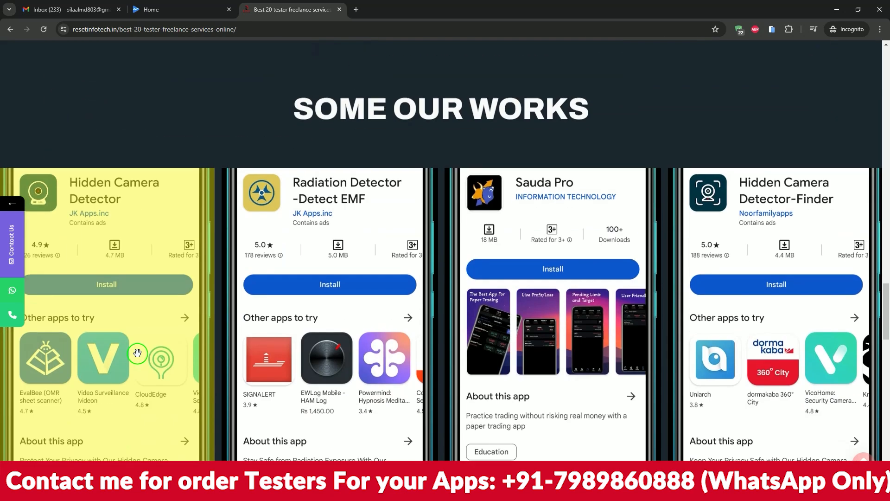
{"action": "scroll", "coordinate": [137, 357], "scroll_direction": "up", "scroll_amount": 2}
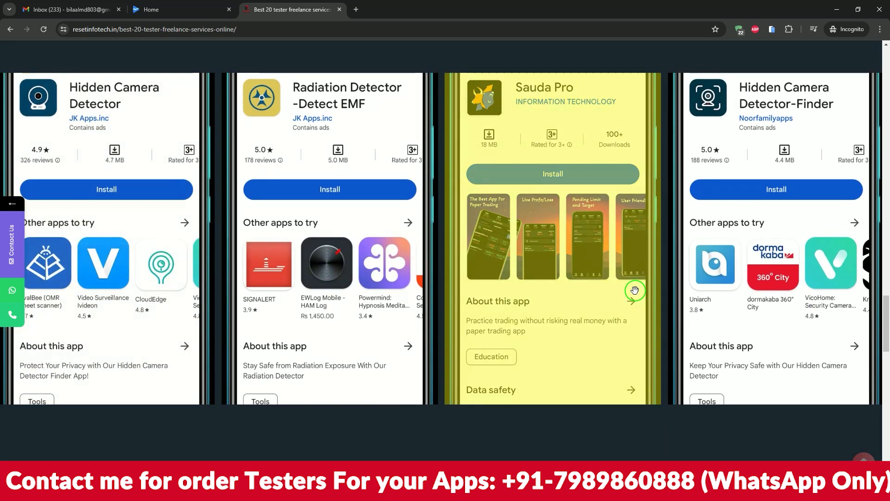
{"action": "scroll", "coordinate": [632, 278], "scroll_direction": "down", "scroll_amount": 4}
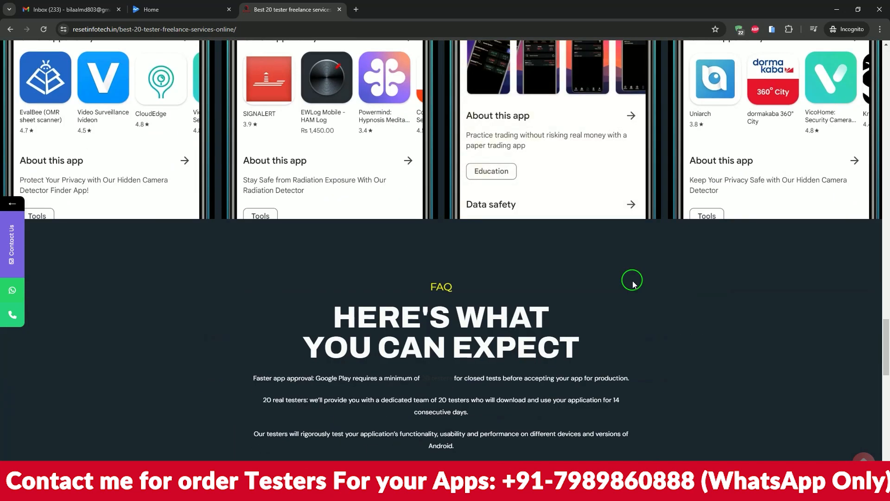
{"action": "scroll", "coordinate": [633, 281], "scroll_direction": "up", "scroll_amount": 8}
{"action": "scroll", "coordinate": [633, 281], "scroll_direction": "up", "scroll_amount": 12}
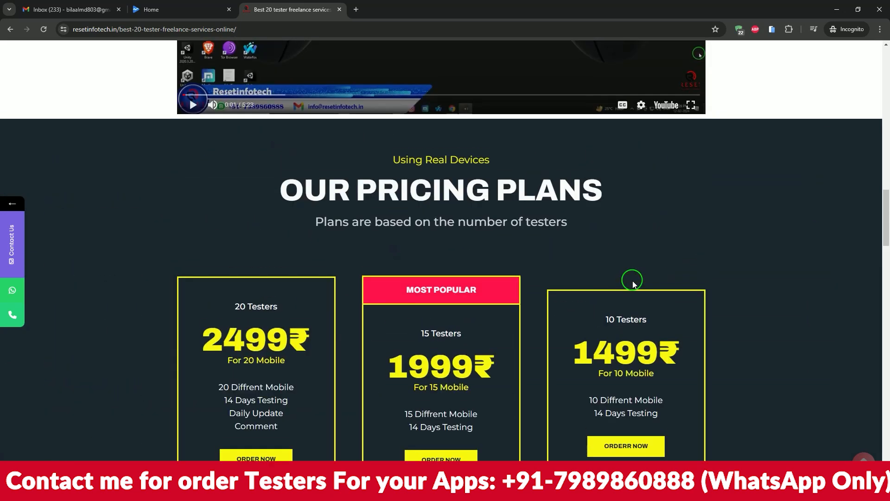
{"action": "scroll", "coordinate": [633, 282], "scroll_direction": "up", "scroll_amount": 3}
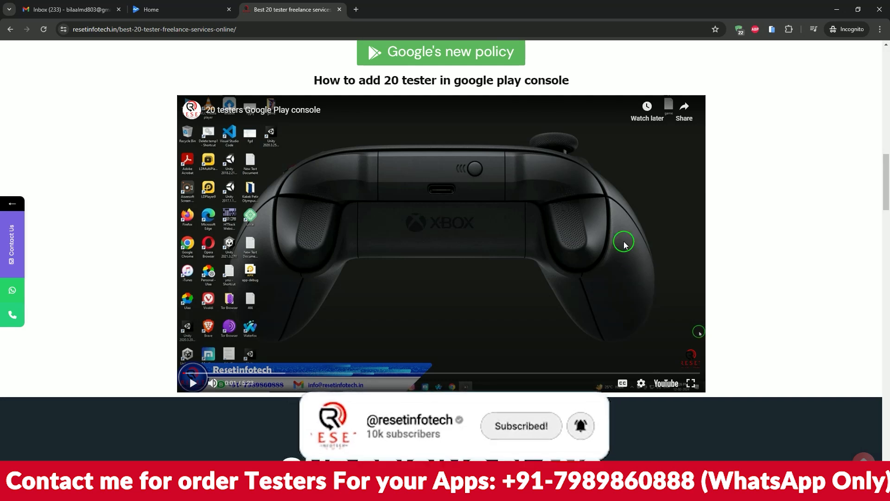
{"action": "left_click", "coordinate": [767, 491]}
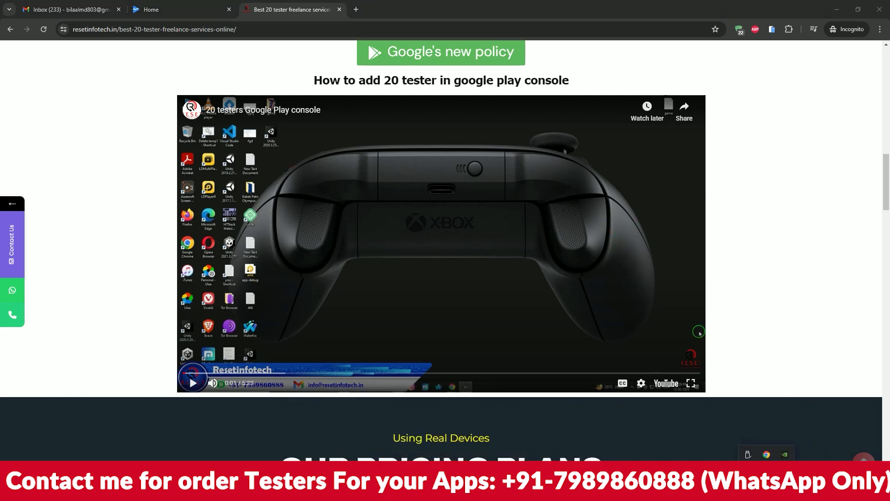